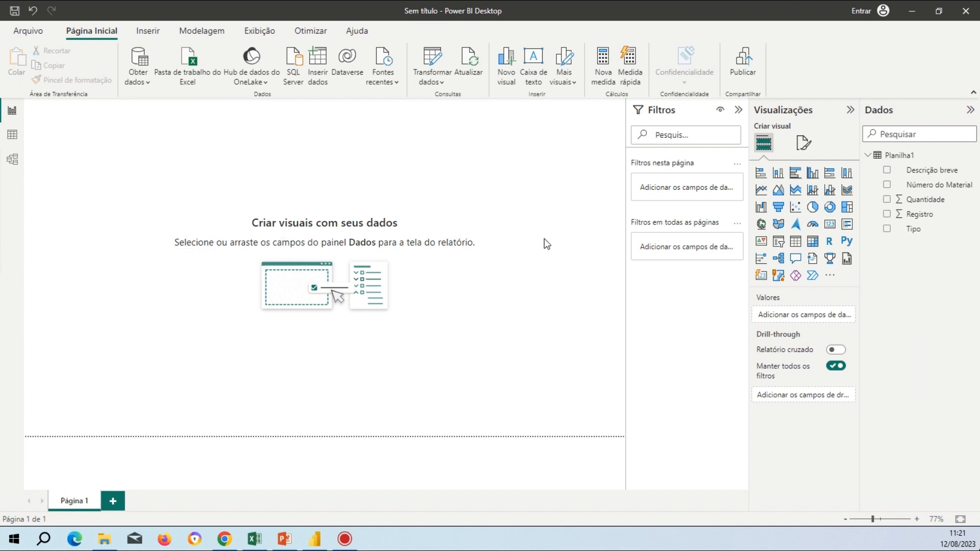
Step: Insert a clustered bar chart on Página 1 and position it slightly inward from the page's upper-left corner
{"action": "left_click", "coordinate": [793, 177]}
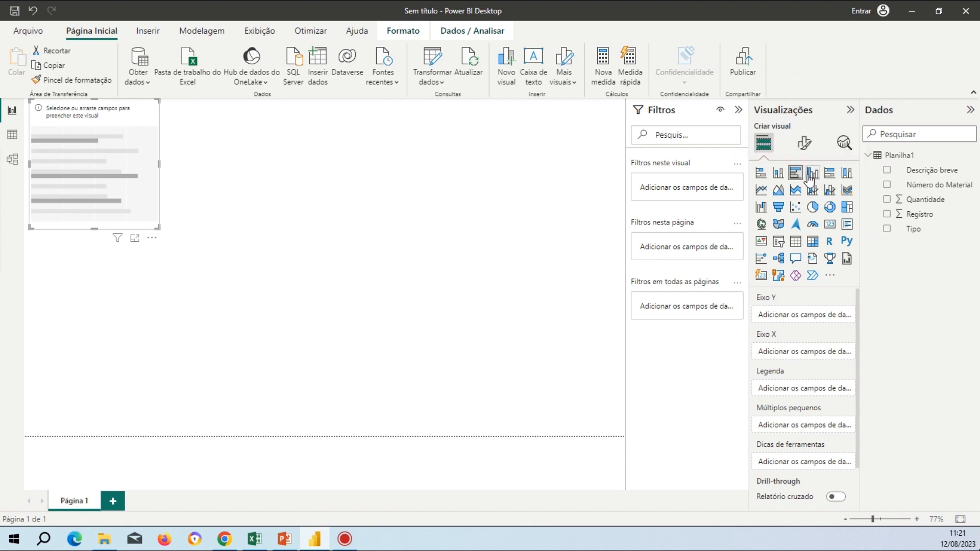
{"action": "mouse_move", "coordinate": [93, 101]}
{"action": "left_mouse_down"}
{"action": "mouse_move", "coordinate": [339, 236]}
{"action": "mouse_move", "coordinate": [100, 120]}
{"action": "mouse_move", "coordinate": [87, 174]}
{"action": "mouse_move", "coordinate": [437, 189]}
{"action": "mouse_move", "coordinate": [449, 289]}
{"action": "mouse_move", "coordinate": [127, 137]}
{"action": "mouse_move", "coordinate": [113, 91]}
{"action": "mouse_move", "coordinate": [64, 240]}
{"action": "mouse_move", "coordinate": [219, 426]}
{"action": "mouse_move", "coordinate": [561, 352]}
{"action": "mouse_move", "coordinate": [94, 112]}
{"action": "left_mouse_up"}
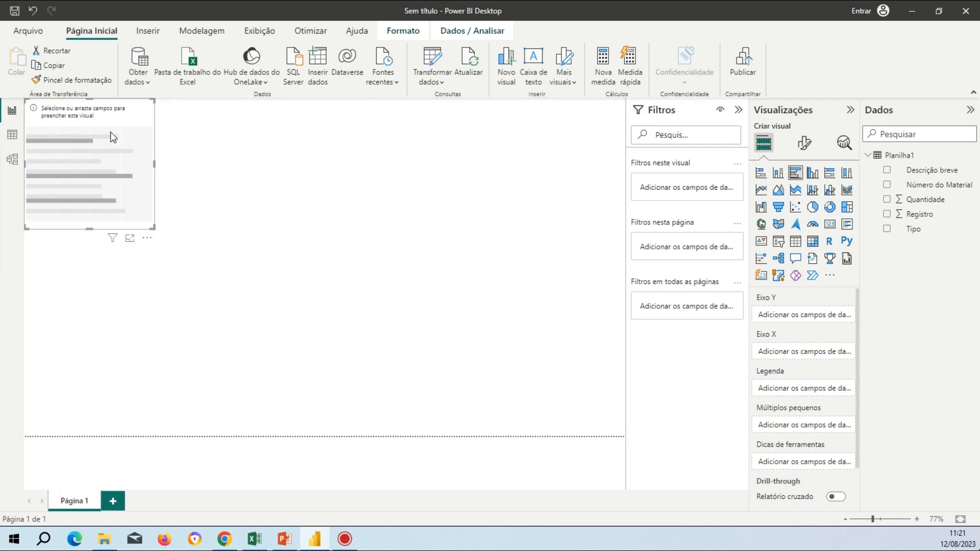
{"action": "left_click_drag", "start_coordinate": [155, 236], "coordinate": [178, 257]}
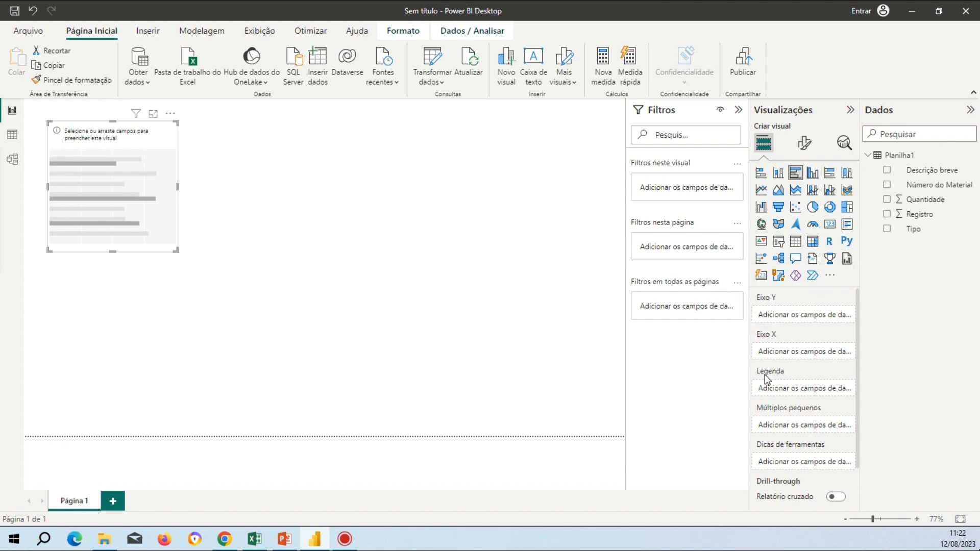
Step: Assign Número do Material to the bar chart's Y axis and Quantidade to its X axis
{"action": "scroll", "coordinate": [789, 405], "scroll_direction": "down", "scroll_amount": 1}
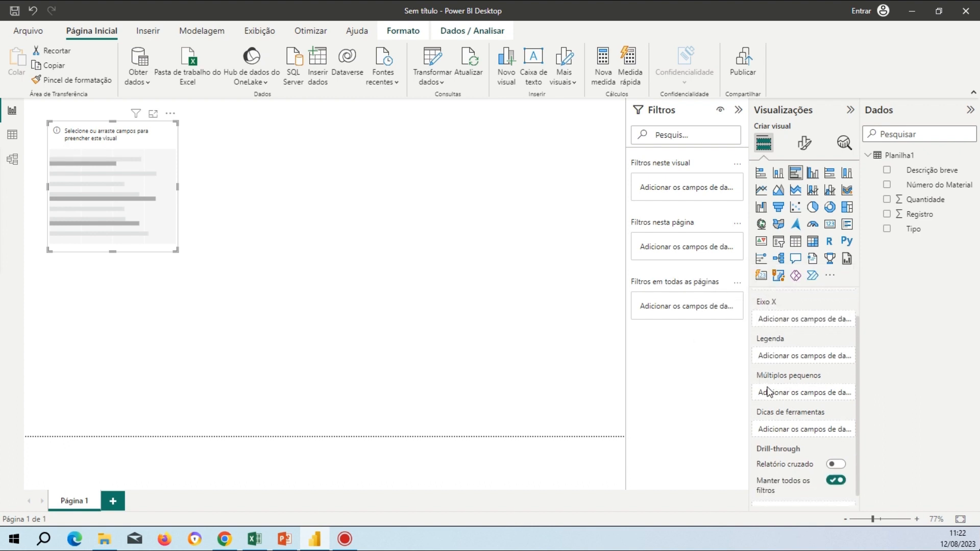
{"action": "scroll", "coordinate": [792, 403], "scroll_direction": "down", "scroll_amount": 1}
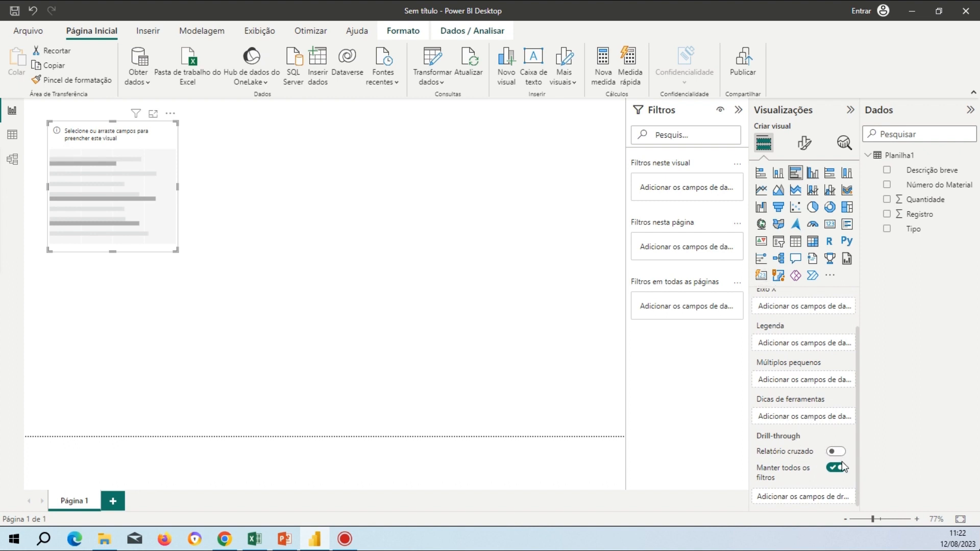
{"action": "scroll", "coordinate": [798, 430], "scroll_direction": "up", "scroll_amount": 2}
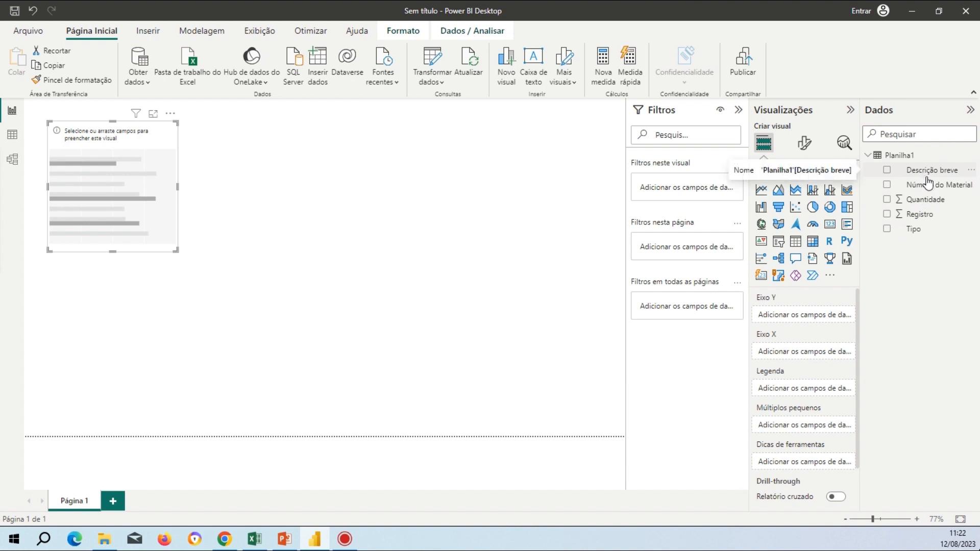
{"action": "left_click_drag", "start_coordinate": [924, 186], "coordinate": [819, 316]}
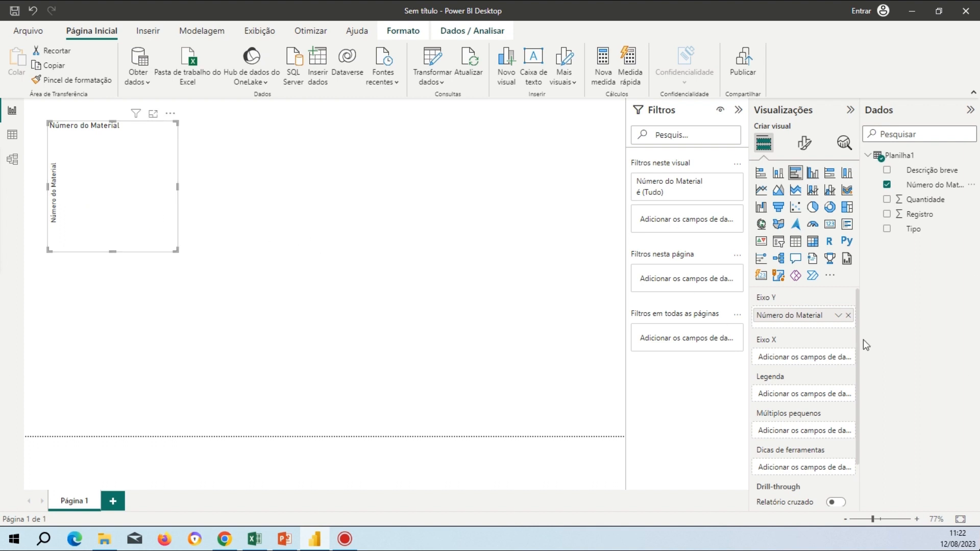
{"action": "left_click_drag", "start_coordinate": [921, 201], "coordinate": [804, 355]}
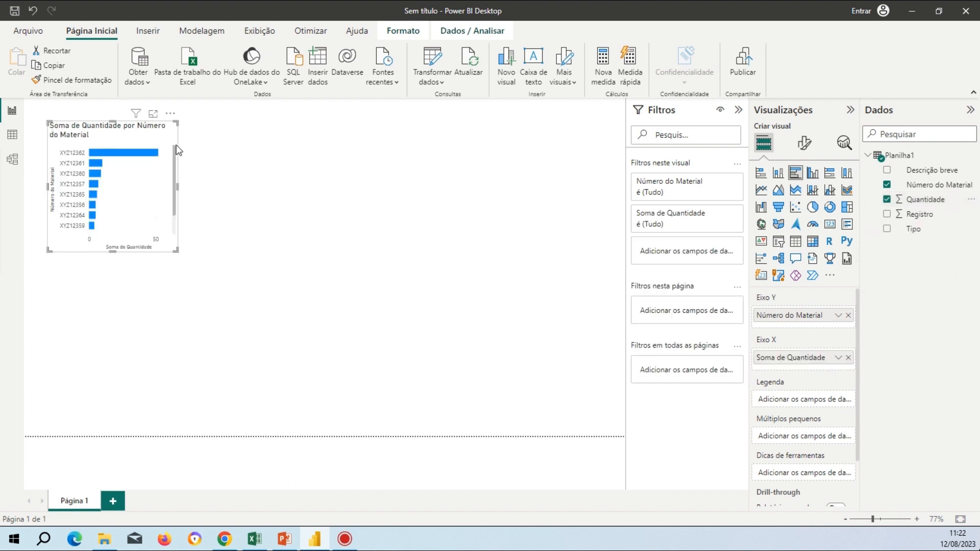
Step: Enlarge the bar chart to fill most of the report page and shift it slightly upward
{"action": "left_click_drag", "start_coordinate": [176, 254], "coordinate": [593, 426]}
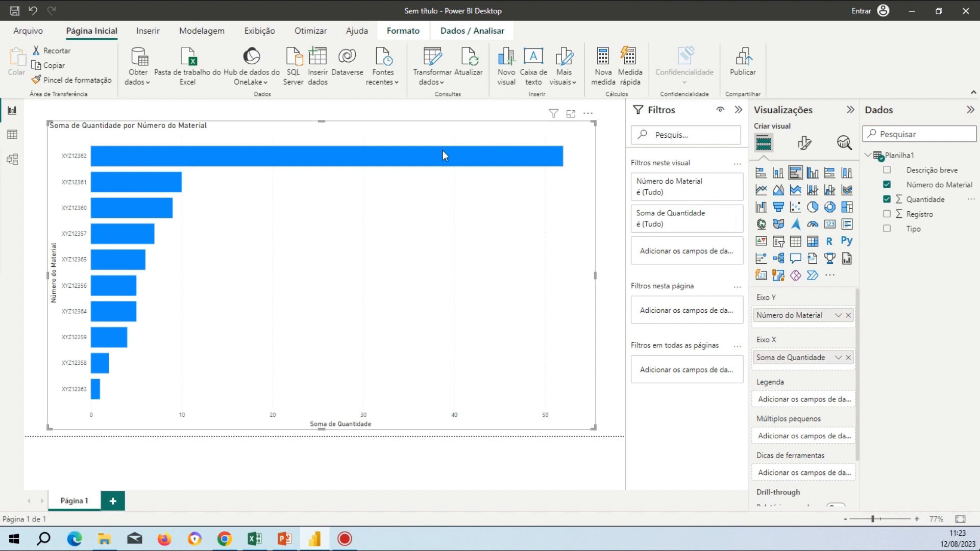
{"action": "mouse_move", "coordinate": [440, 158]}
{"action": "left_click", "coordinate": [107, 333]}
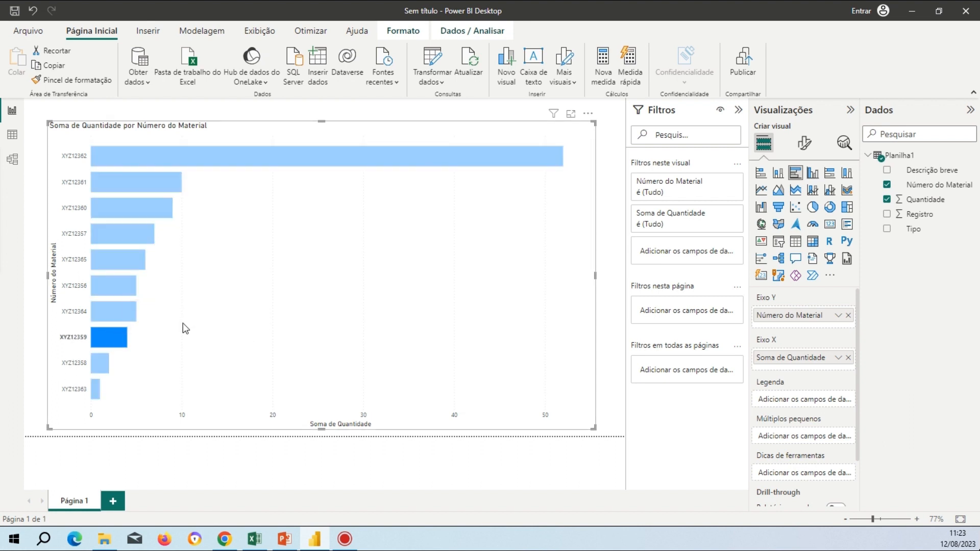
{"action": "left_click", "coordinate": [94, 341]}
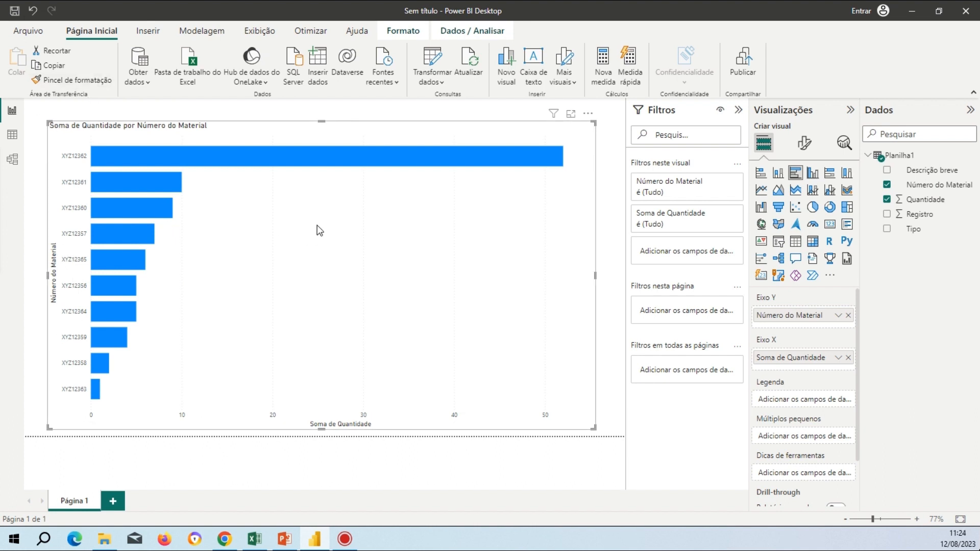
{"action": "left_click_drag", "start_coordinate": [264, 133], "coordinate": [265, 126]}
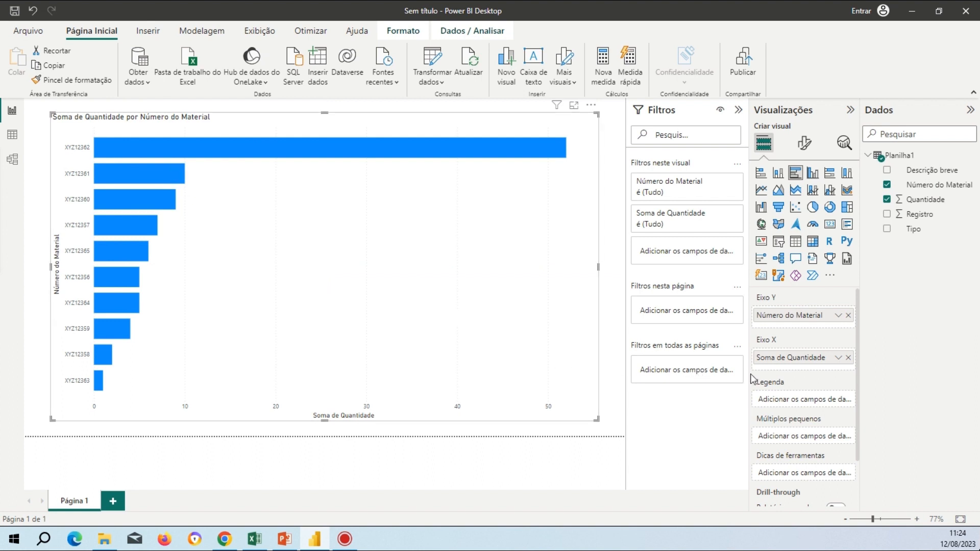
Step: Examine the field options available for Soma de Quantidade on the X axis and Número do Material on the Y axis
{"action": "left_click", "coordinate": [838, 357]}
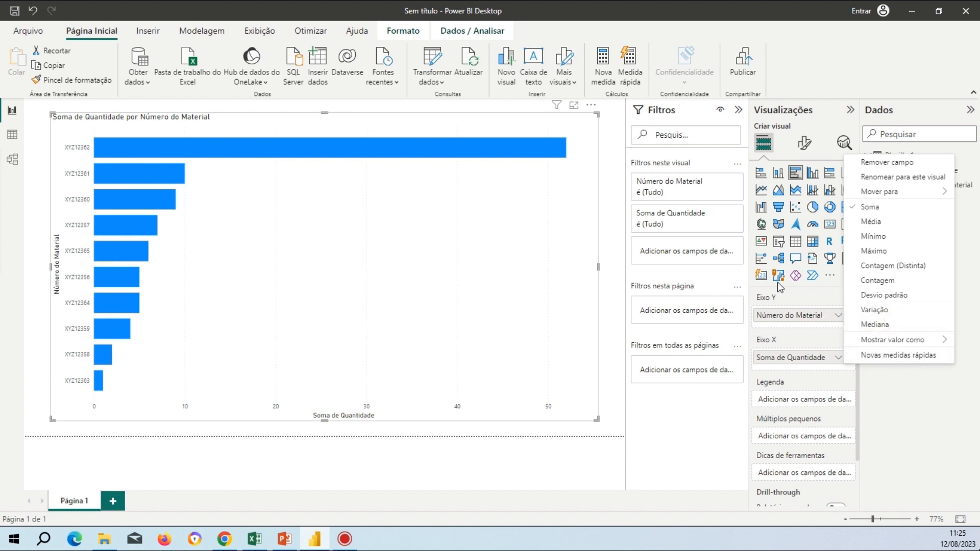
{"action": "left_click", "coordinate": [821, 349]}
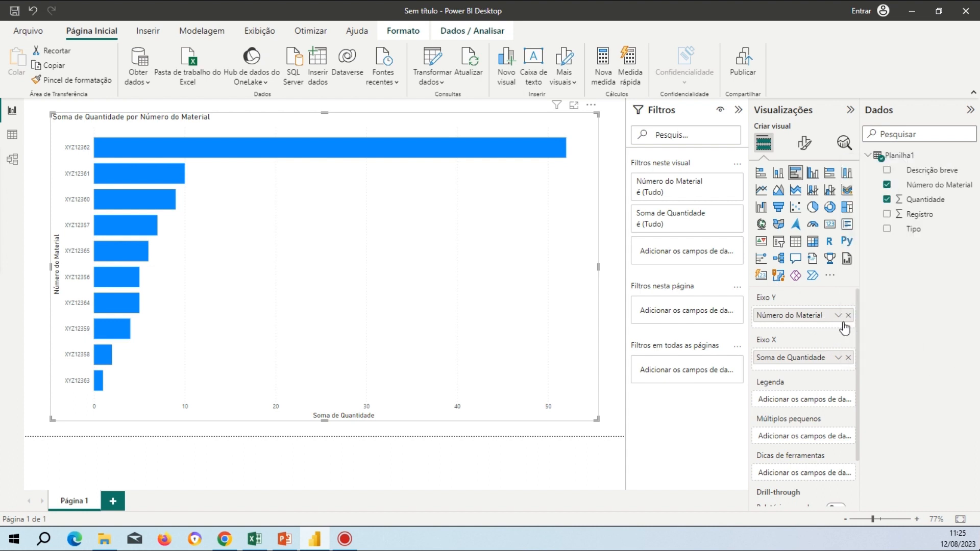
{"action": "left_click", "coordinate": [840, 315]}
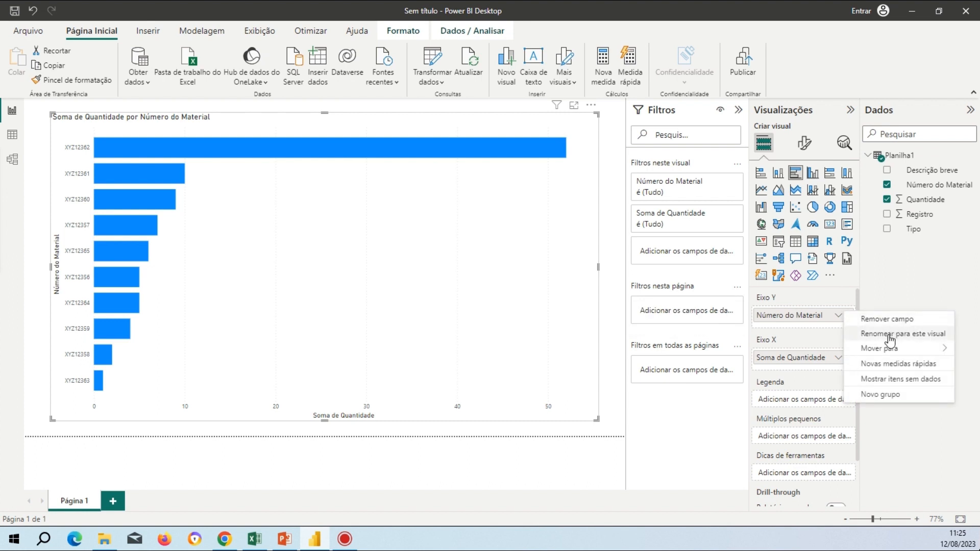
{"action": "left_click", "coordinate": [807, 333]}
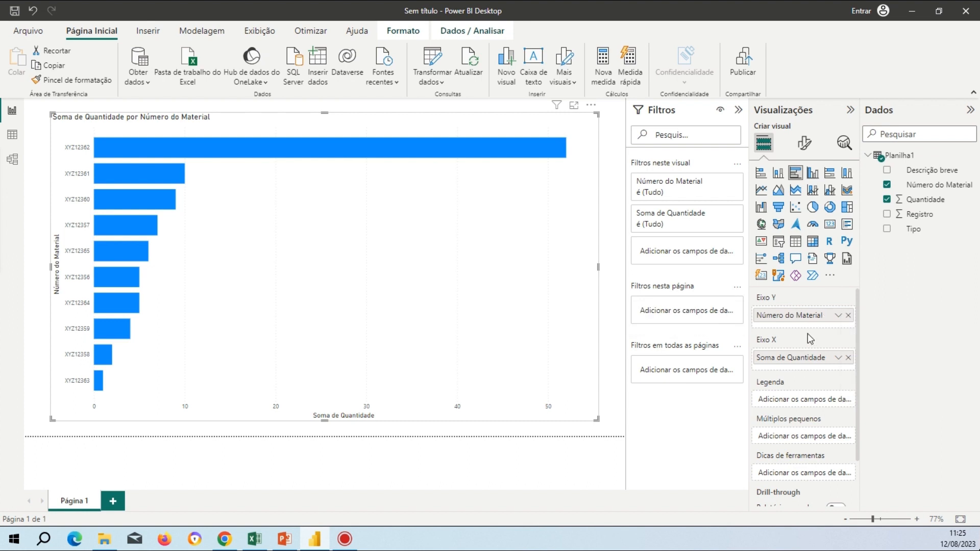
{"action": "left_click", "coordinate": [838, 357]}
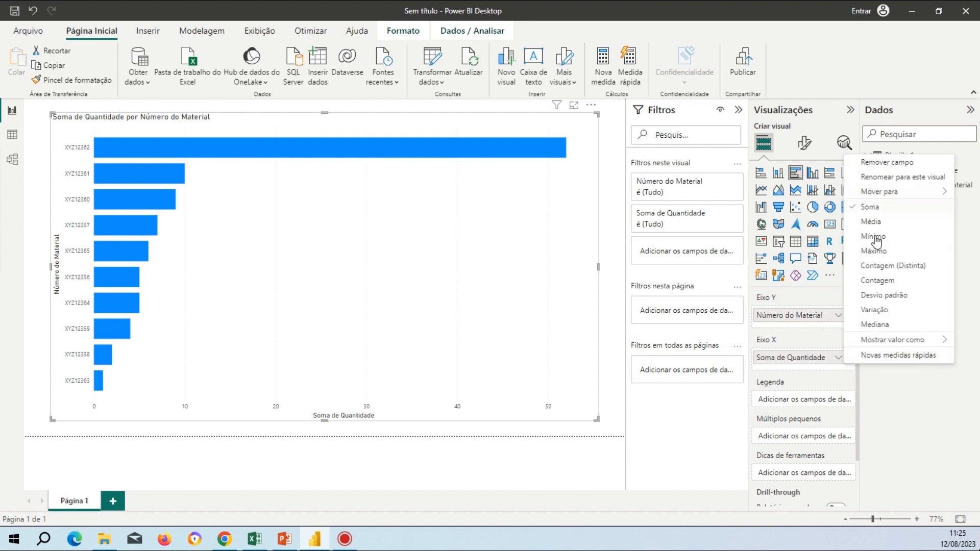
{"action": "left_click", "coordinate": [831, 346]}
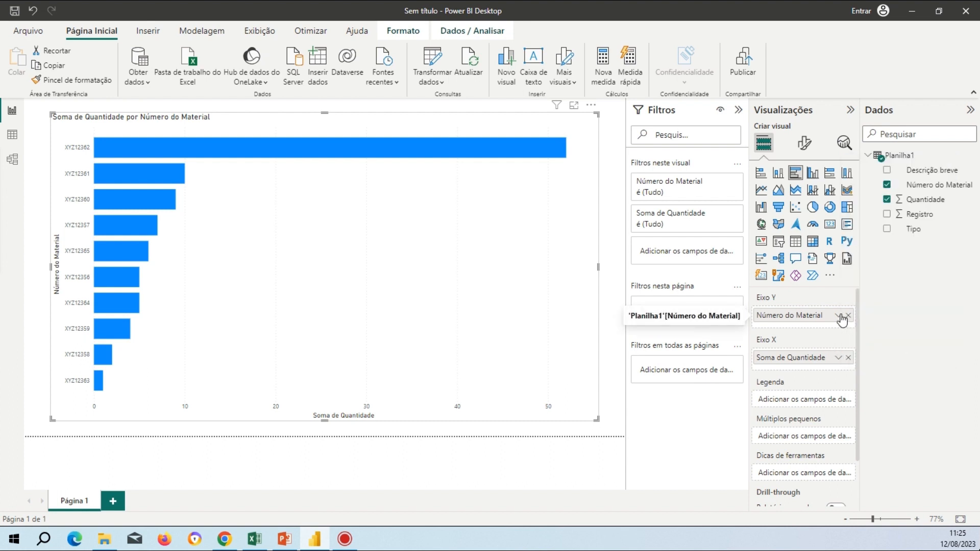
{"action": "left_click", "coordinate": [840, 316]}
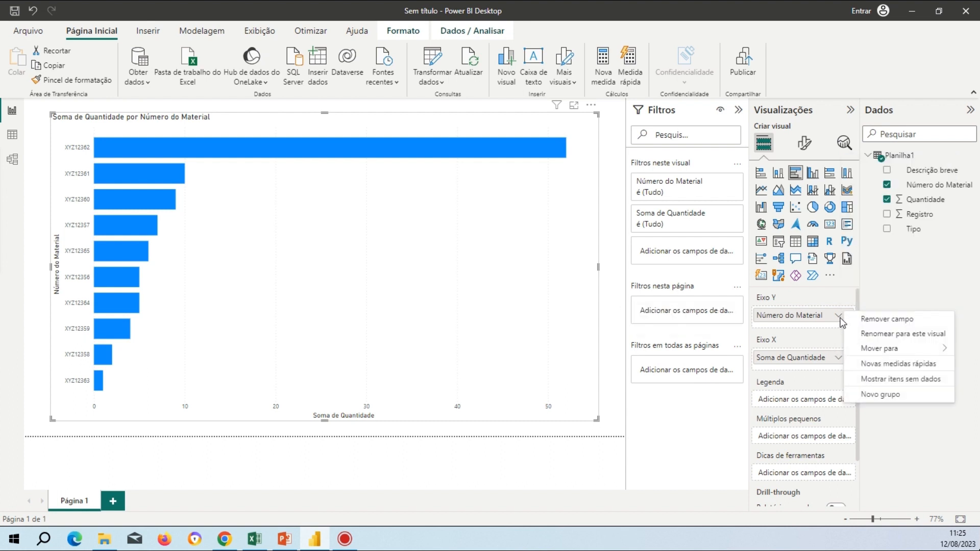
{"action": "left_click", "coordinate": [888, 442]}
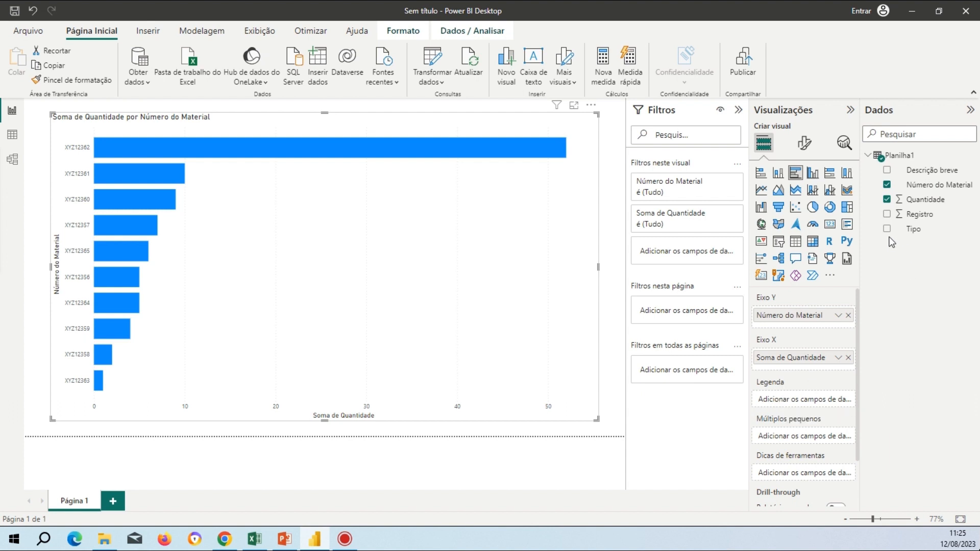
Step: Try splitting the bars by Tipo through the chart's legend, and remove that field from the legend again
{"action": "left_click_drag", "start_coordinate": [890, 229], "coordinate": [783, 400]}
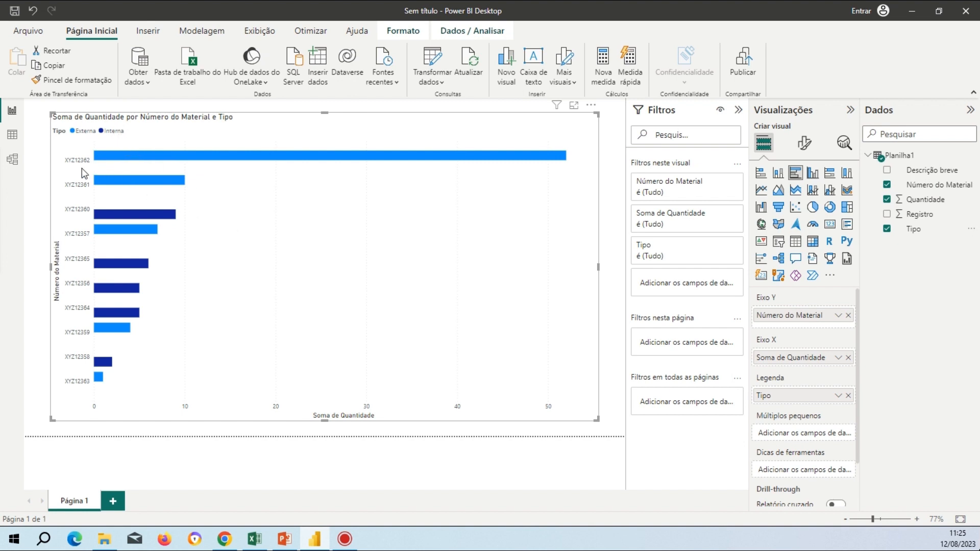
{"action": "mouse_move", "coordinate": [118, 161]}
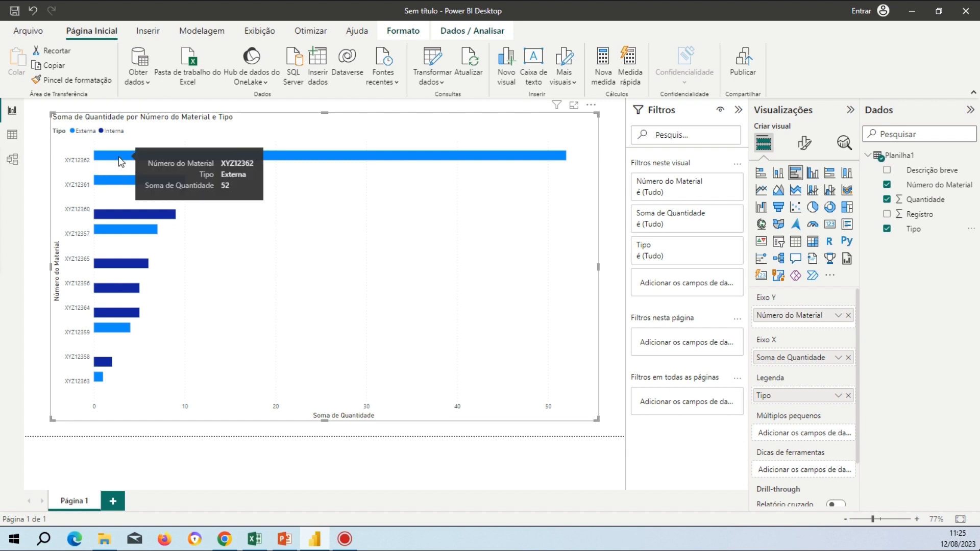
{"action": "mouse_move", "coordinate": [135, 190]}
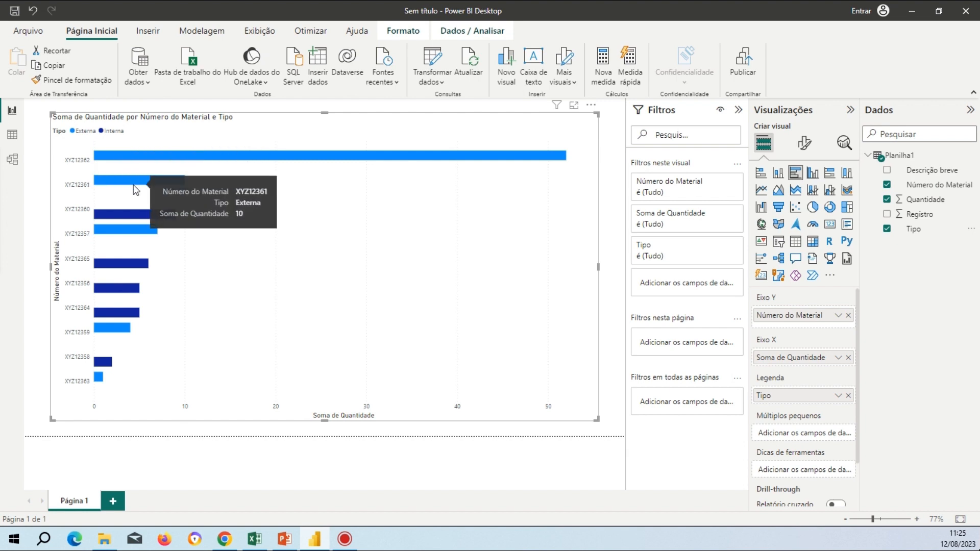
{"action": "mouse_move", "coordinate": [125, 217]}
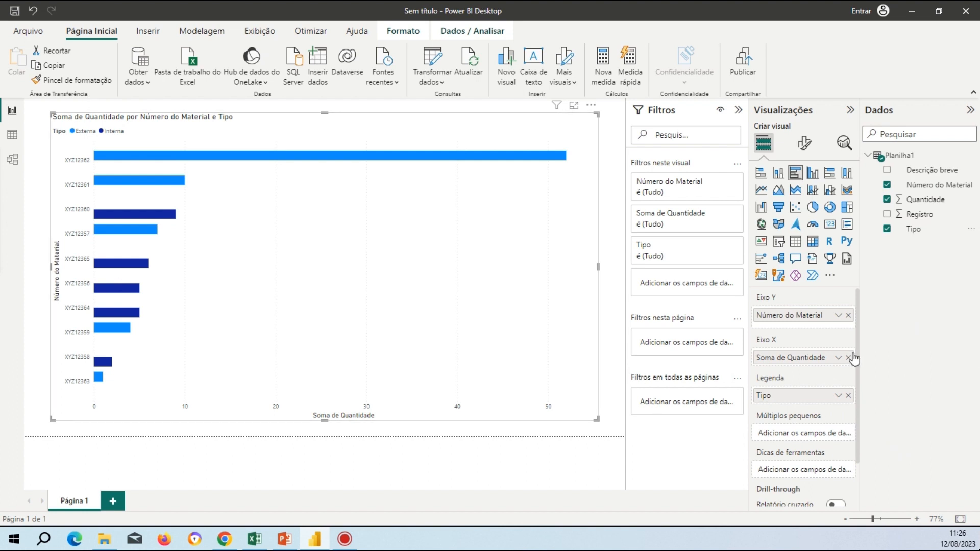
{"action": "left_click", "coordinate": [848, 395]}
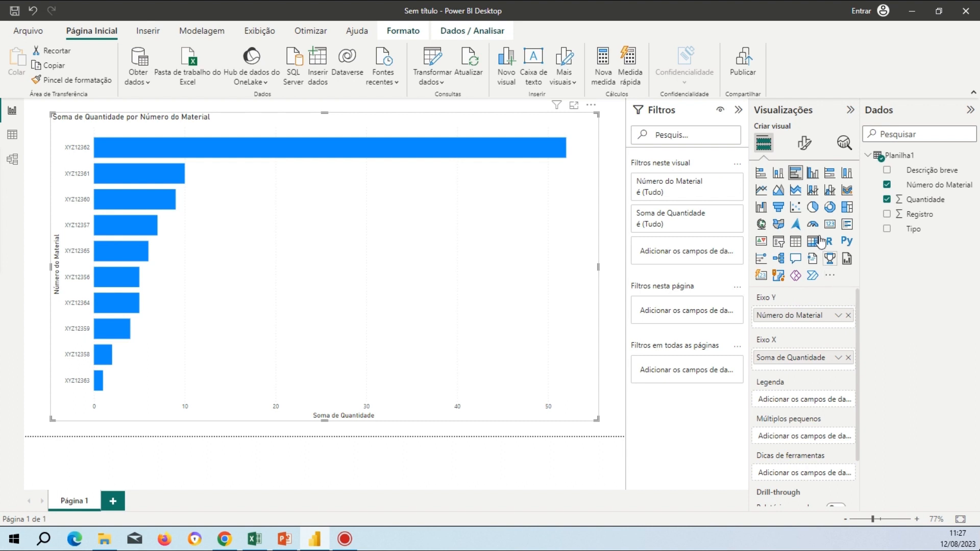
Step: Format the chart's Y-axis values with the Georgia font
{"action": "left_click", "coordinate": [803, 145]}
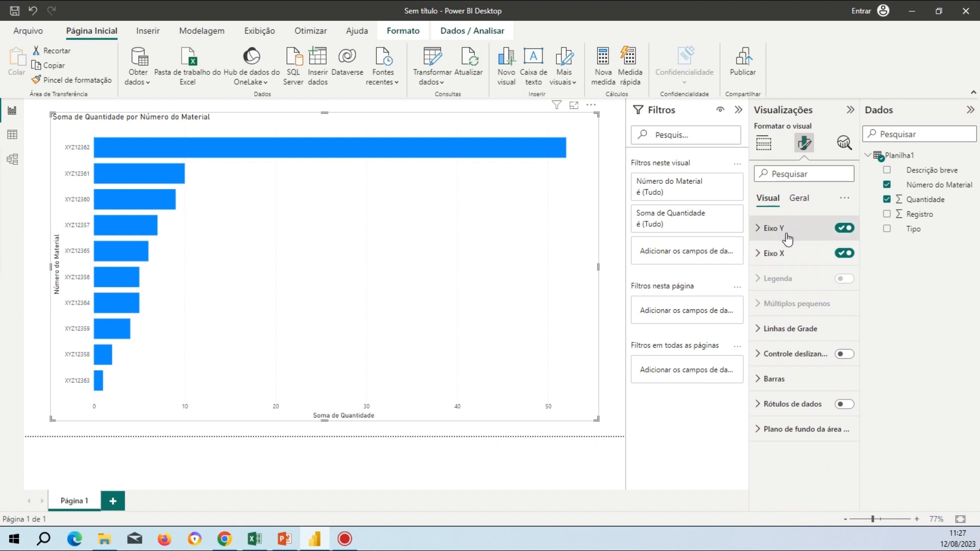
{"action": "left_click", "coordinate": [788, 238]}
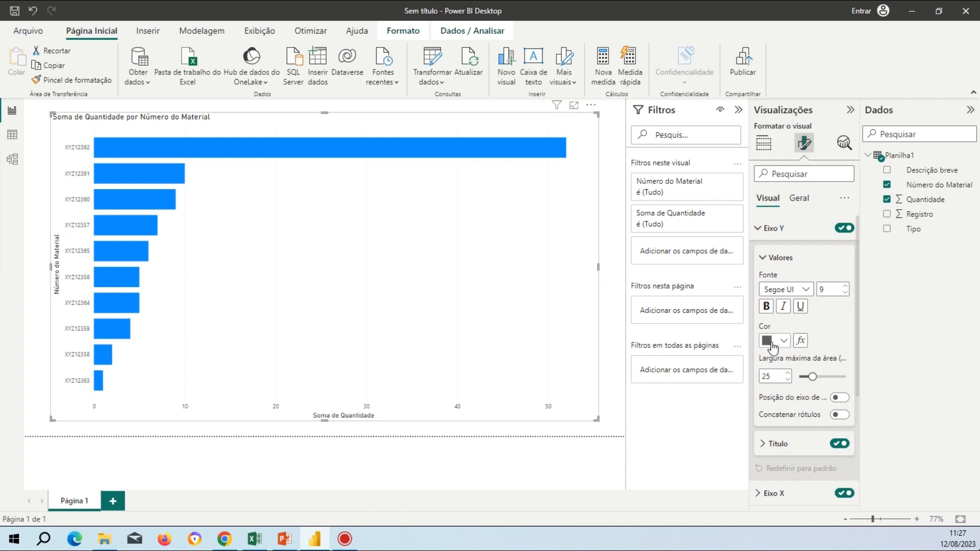
{"action": "left_click", "coordinate": [801, 291]}
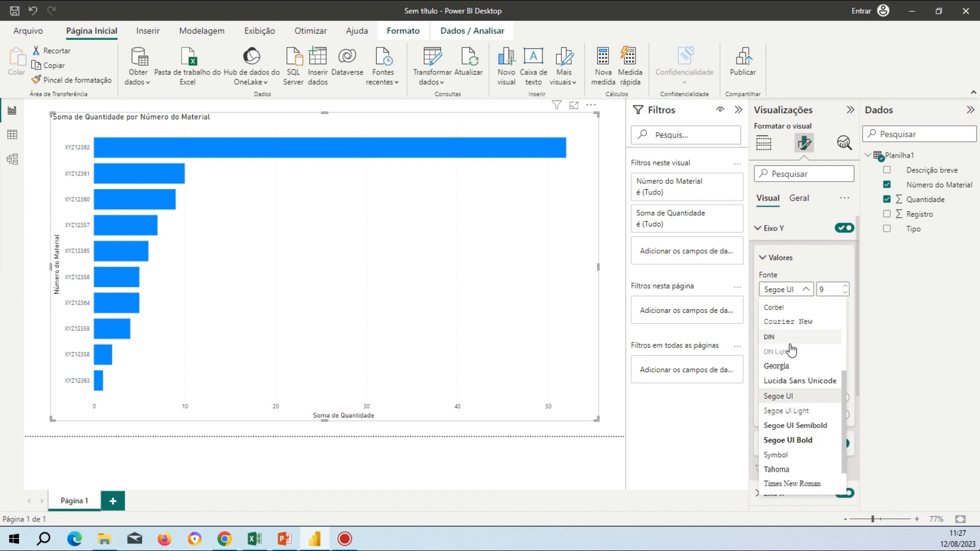
{"action": "left_click", "coordinate": [788, 366]}
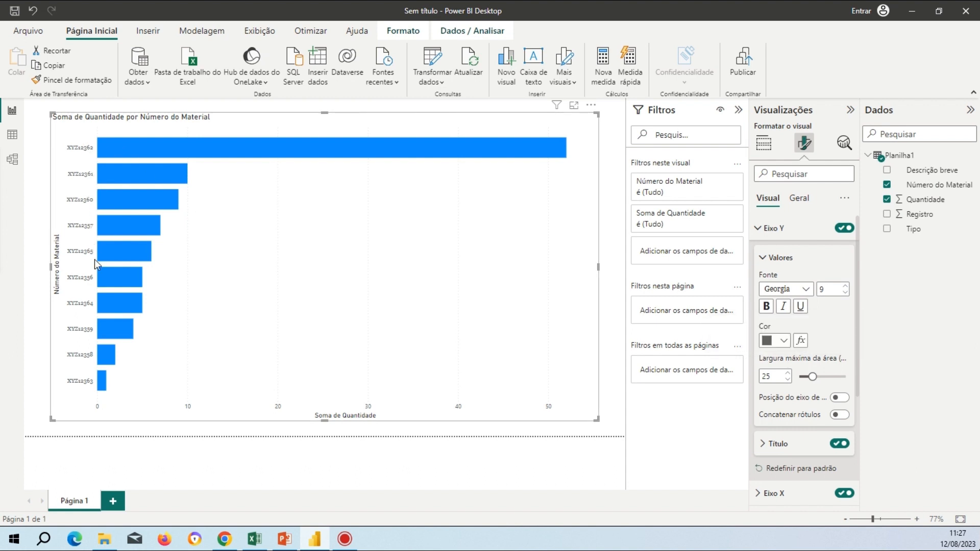
Step: Try enlarging the Y-axis values' font size to 23, and set it back to 9
{"action": "left_click", "coordinate": [844, 287]}
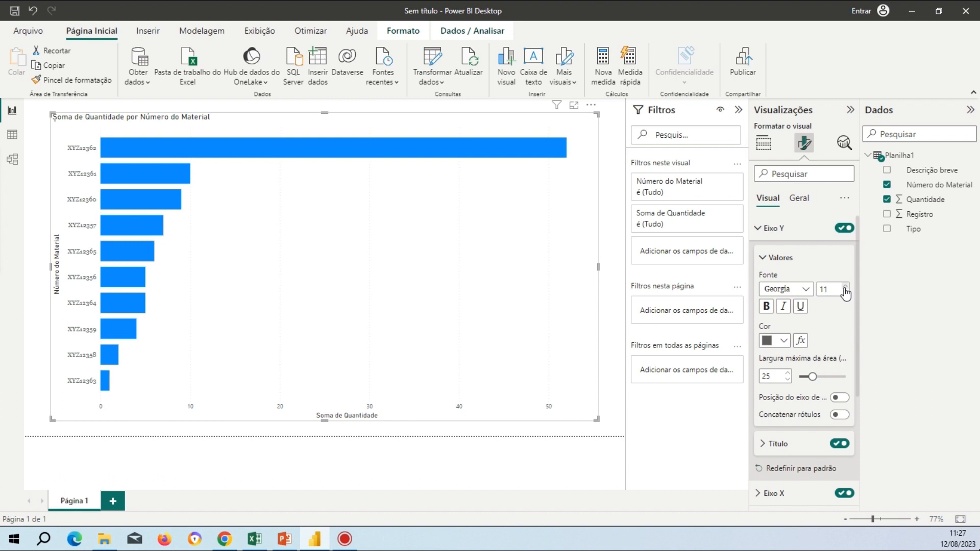
{"action": "left_click", "coordinate": [845, 287]}
{"action": "left_click", "coordinate": [844, 288]}
{"action": "left_click", "coordinate": [844, 287]}
{"action": "left_click", "coordinate": [844, 288]}
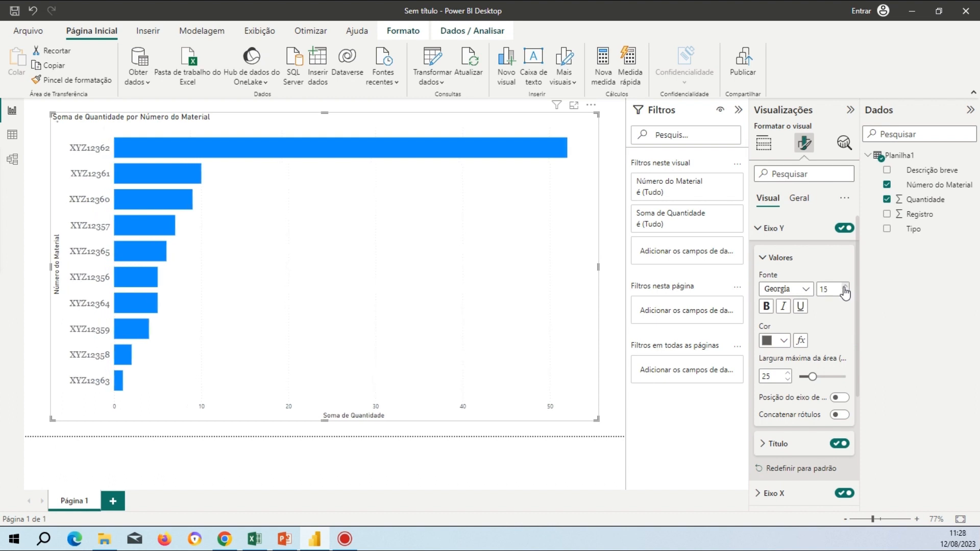
{"action": "left_click", "coordinate": [845, 287]}
{"action": "left_click", "coordinate": [845, 287]}
{"action": "left_click", "coordinate": [845, 287]}
{"action": "left_click", "coordinate": [845, 288]}
{"action": "left_click", "coordinate": [845, 287]}
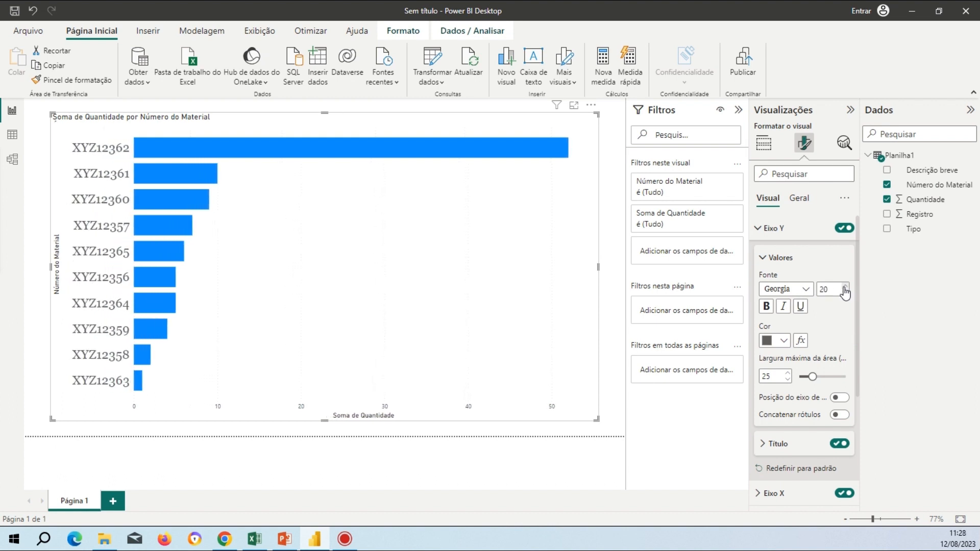
{"action": "left_click", "coordinate": [845, 287]}
{"action": "left_click", "coordinate": [845, 288]}
{"action": "left_click", "coordinate": [845, 287]}
{"action": "double_click", "coordinate": [829, 289]}
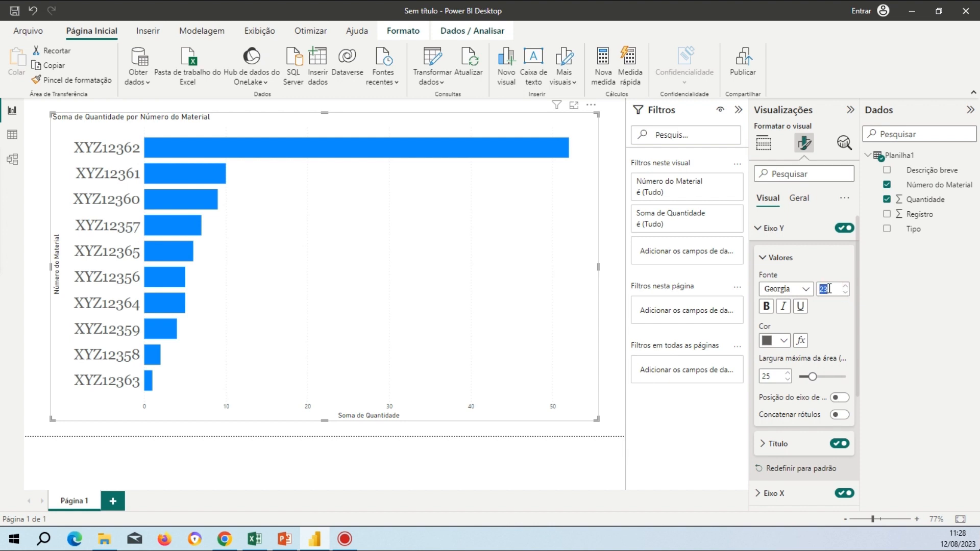
{"action": "type", "text": "9"}
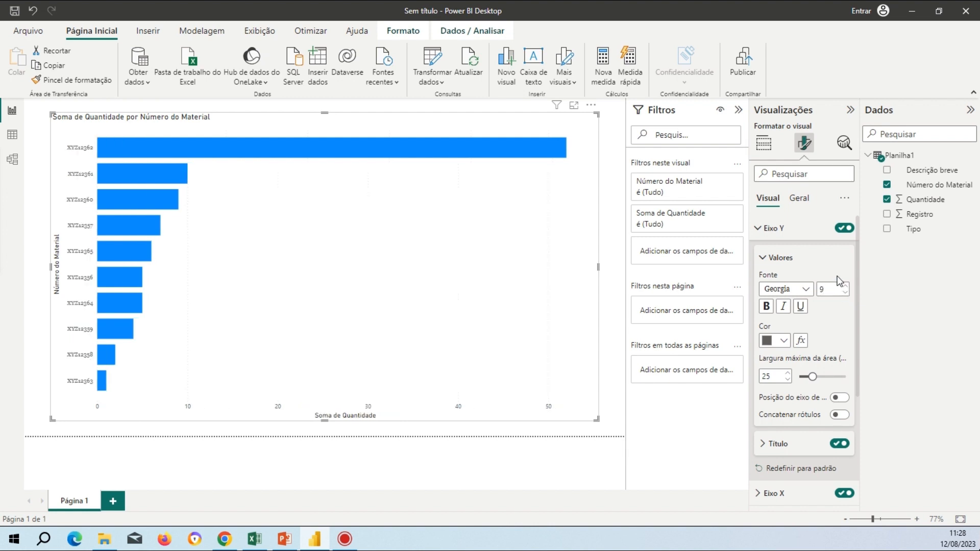
Step: Format the chart's Y-axis values with the Consolas font at size 15
{"action": "left_click", "coordinate": [805, 290]}
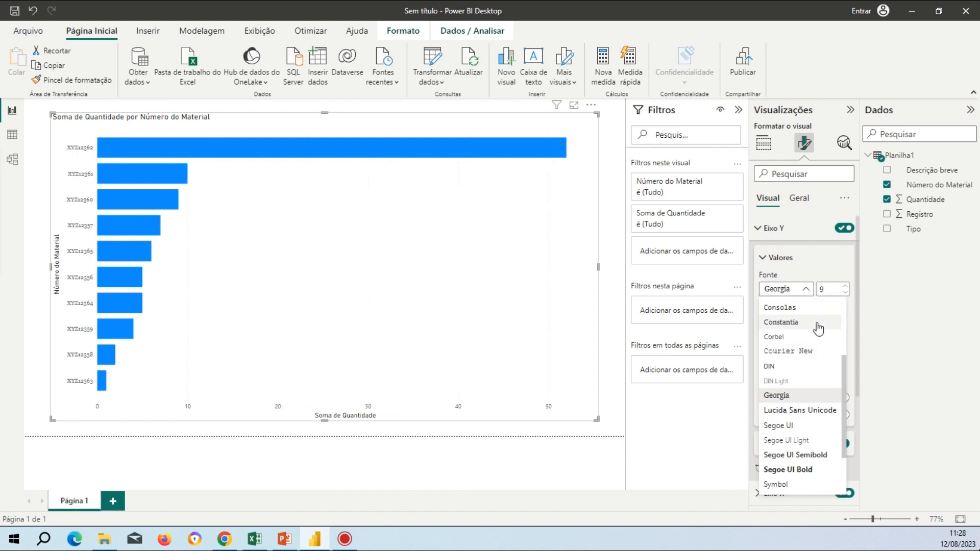
{"action": "left_click", "coordinate": [809, 313]}
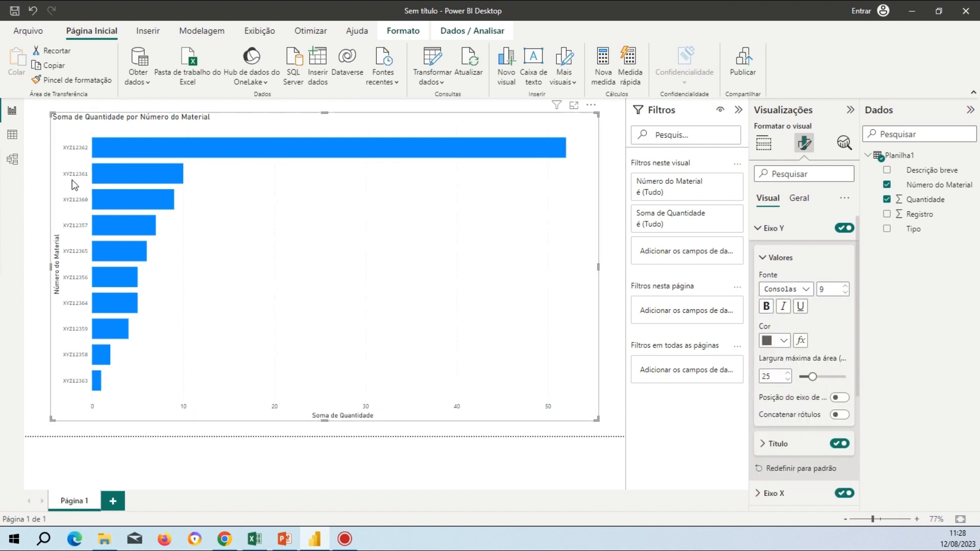
{"action": "double_click", "coordinate": [826, 288]}
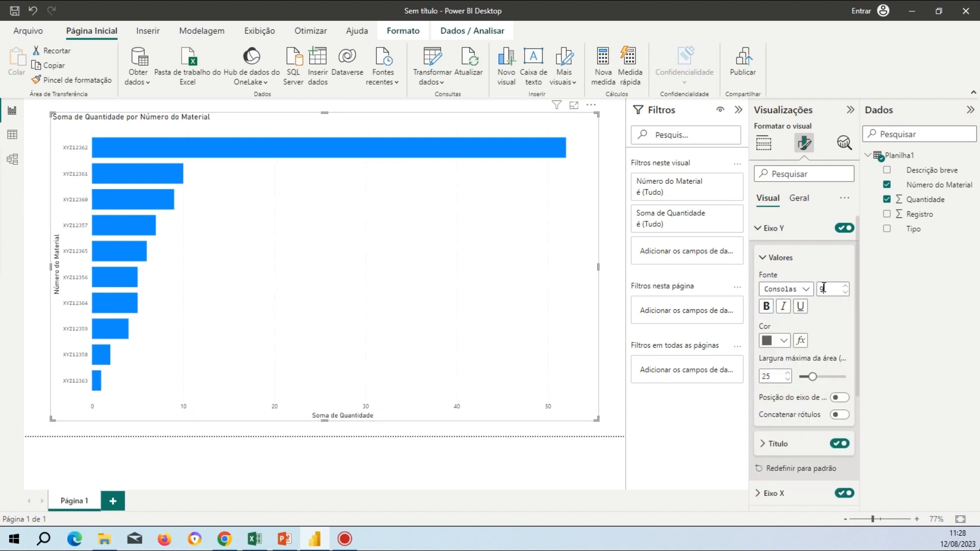
{"action": "type", "text": "14"}
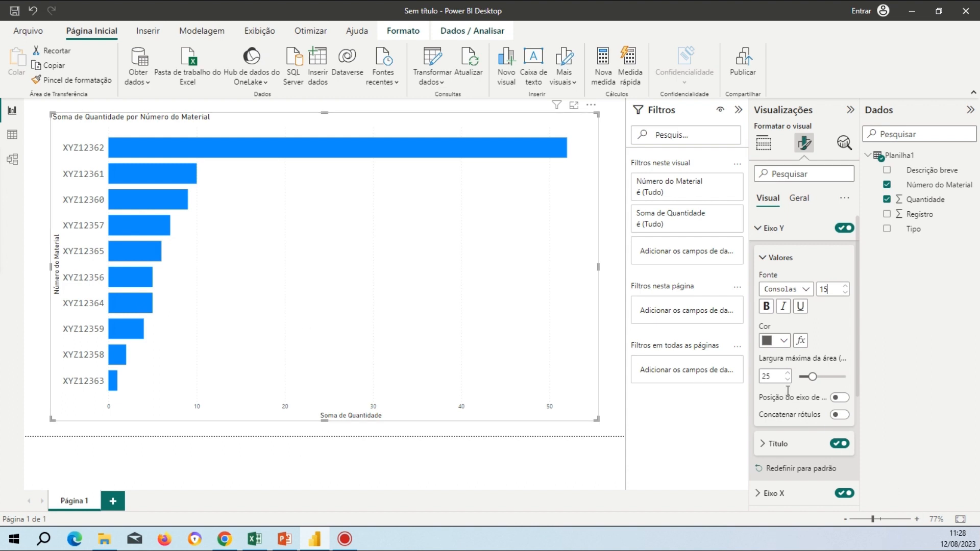
Step: Try black as the colour of the Y-axis values, and change it to pink from the theme colours
{"action": "left_click", "coordinate": [776, 345]}
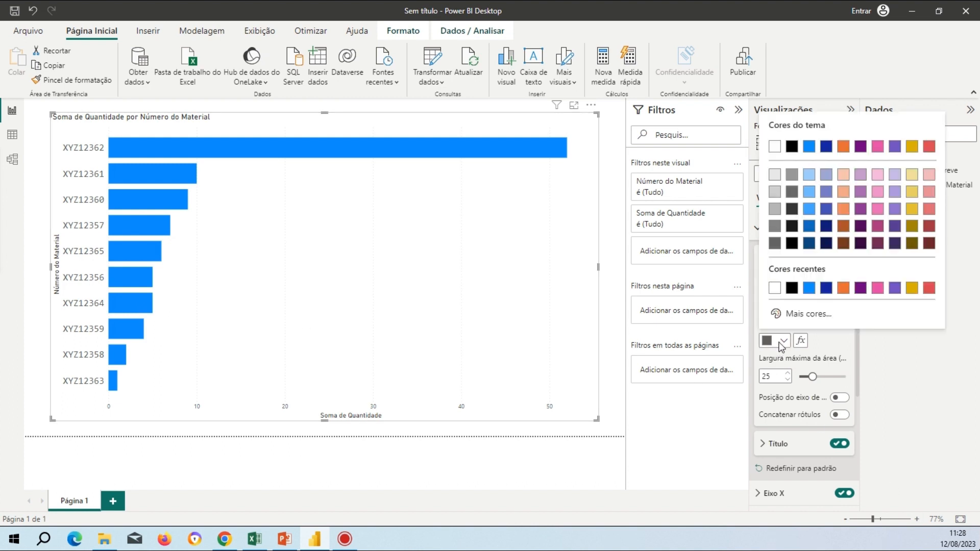
{"action": "left_click", "coordinate": [789, 291]}
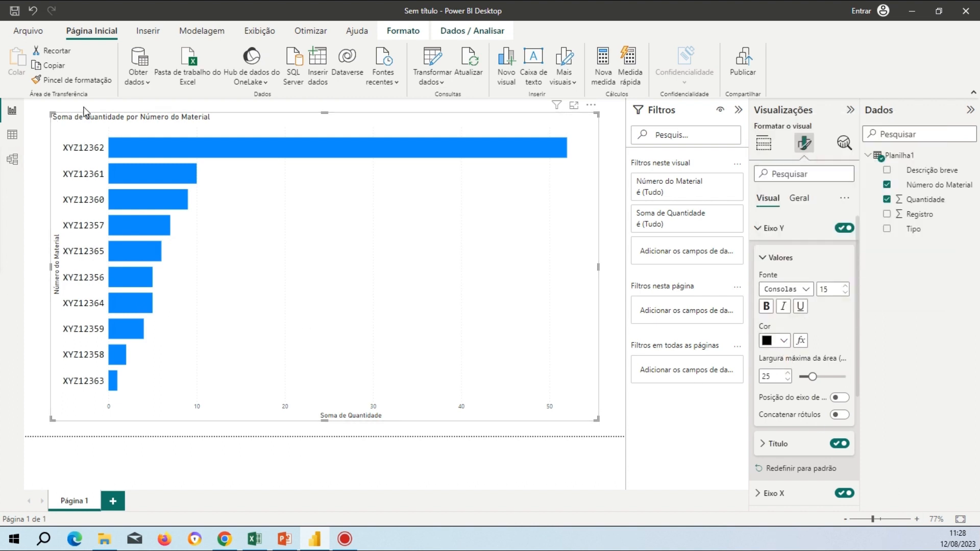
{"action": "left_click", "coordinate": [783, 341]}
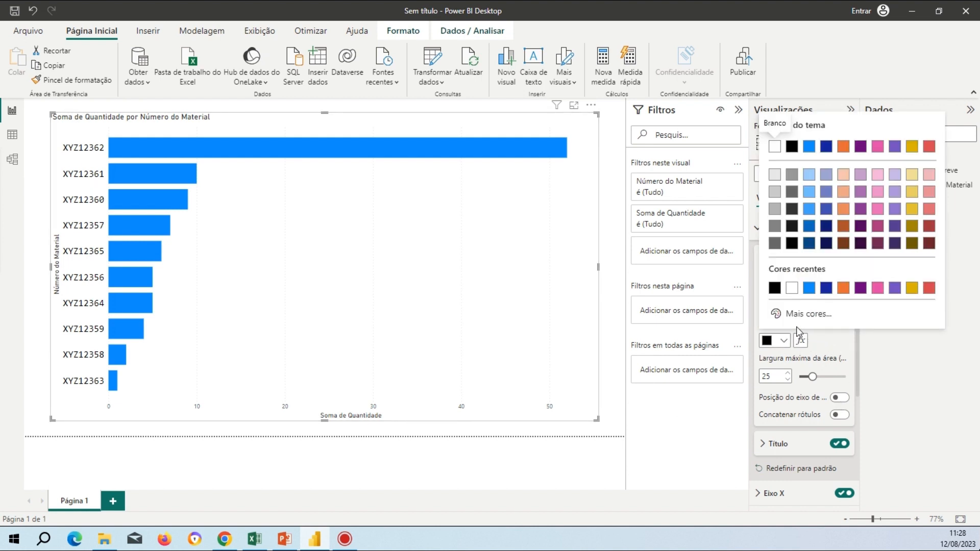
{"action": "left_click", "coordinate": [876, 214]}
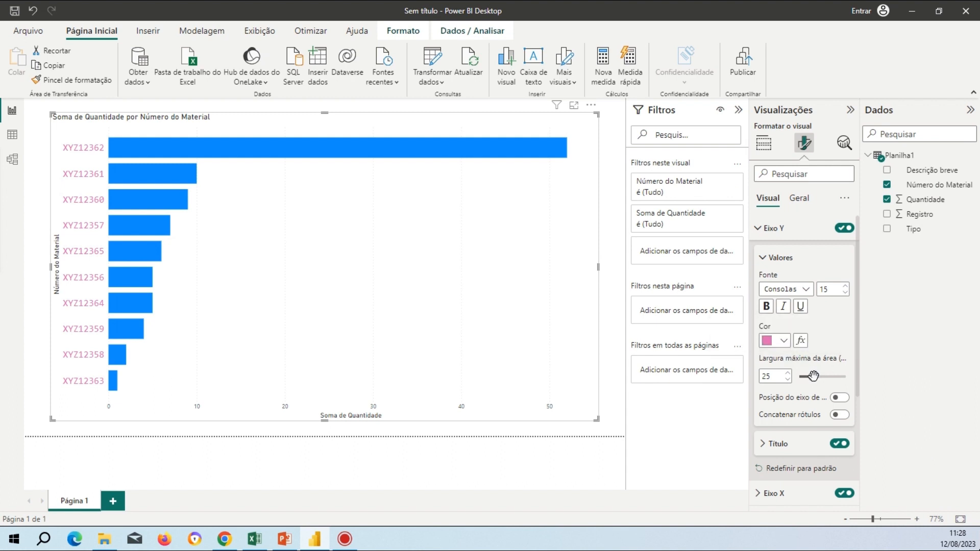
Step: Try raising the Y axis's maximum area width to 50, and set it back to 25
{"action": "left_click_drag", "start_coordinate": [813, 377], "coordinate": [846, 380]}
{"action": "mouse_move", "coordinate": [597, 420]}
{"action": "left_mouse_down"}
{"action": "mouse_move", "coordinate": [177, 259]}
{"action": "mouse_move", "coordinate": [148, 245]}
{"action": "mouse_move", "coordinate": [113, 208]}
{"action": "mouse_move", "coordinate": [123, 201]}
{"action": "mouse_move", "coordinate": [596, 421]}
{"action": "left_mouse_up"}
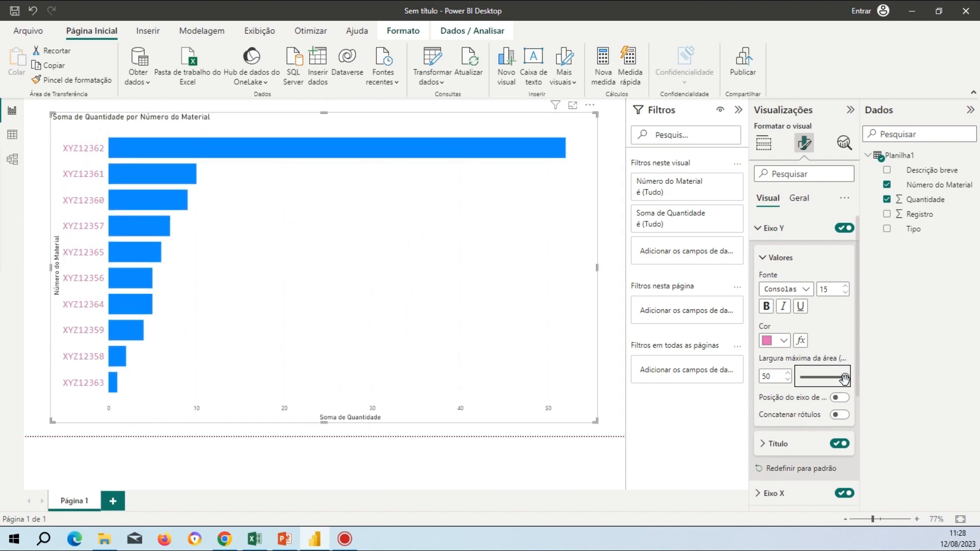
{"action": "left_click_drag", "start_coordinate": [845, 378], "coordinate": [813, 377]}
{"action": "double_click", "coordinate": [771, 376]}
{"action": "type", "text": "25"}
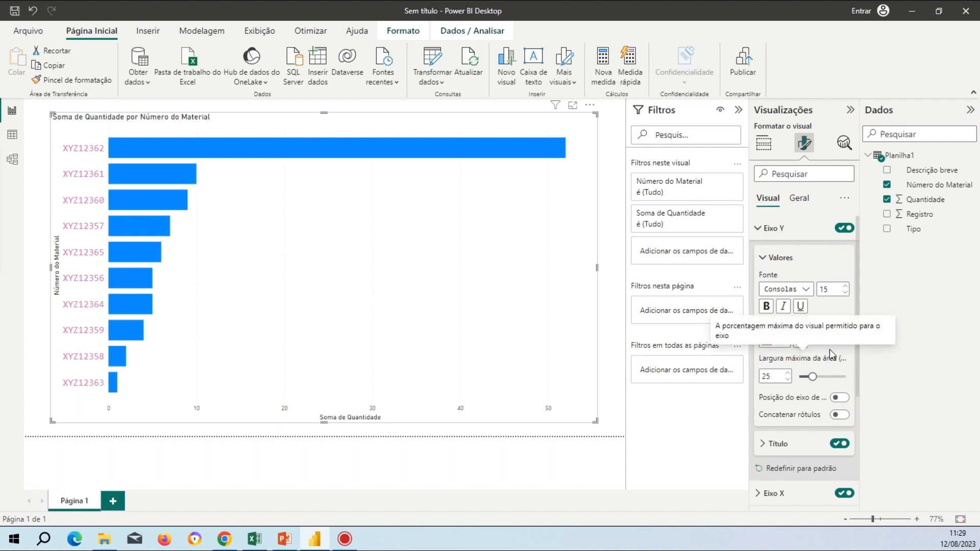
{"action": "scroll", "coordinate": [833, 354], "scroll_direction": "down", "scroll_amount": 4}
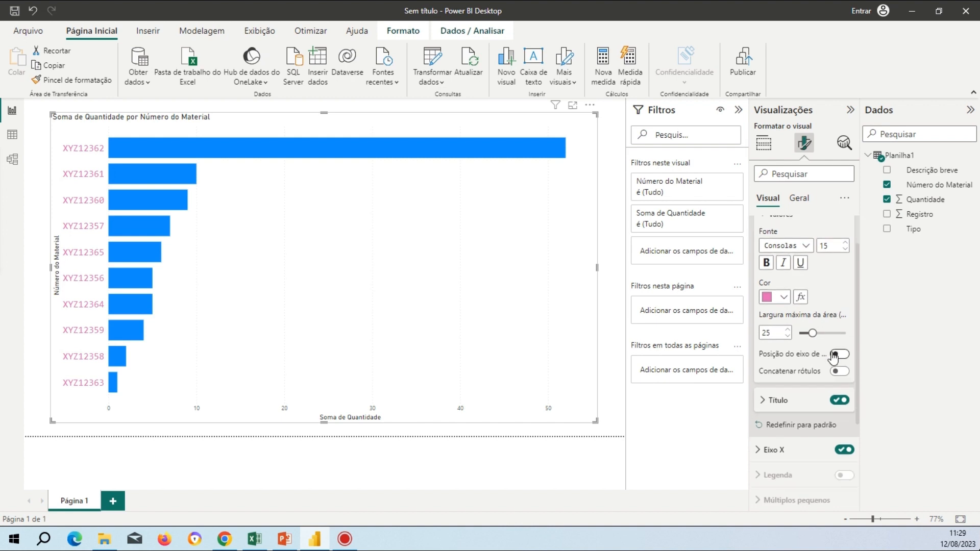
{"action": "scroll", "coordinate": [831, 353], "scroll_direction": "up", "scroll_amount": 4}
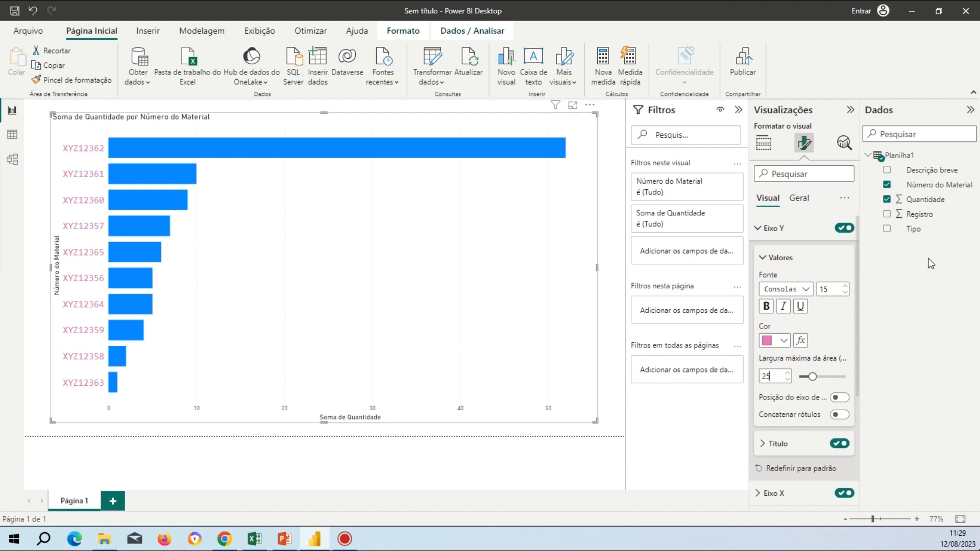
Step: Try hiding the Y-axis title, and show it again
{"action": "scroll", "coordinate": [819, 322], "scroll_direction": "down", "scroll_amount": 3}
{"action": "left_click", "coordinate": [782, 359]}
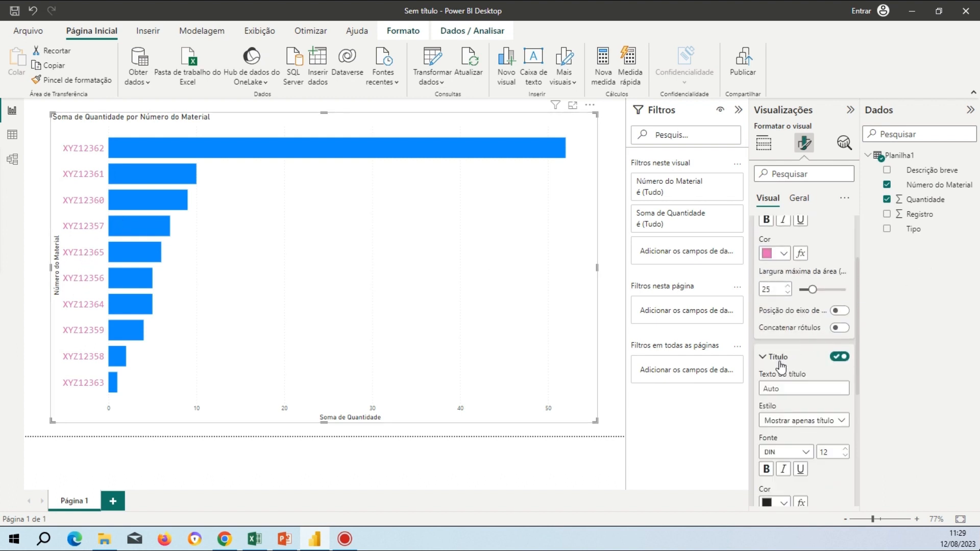
{"action": "scroll", "coordinate": [790, 362], "scroll_direction": "down", "scroll_amount": 1}
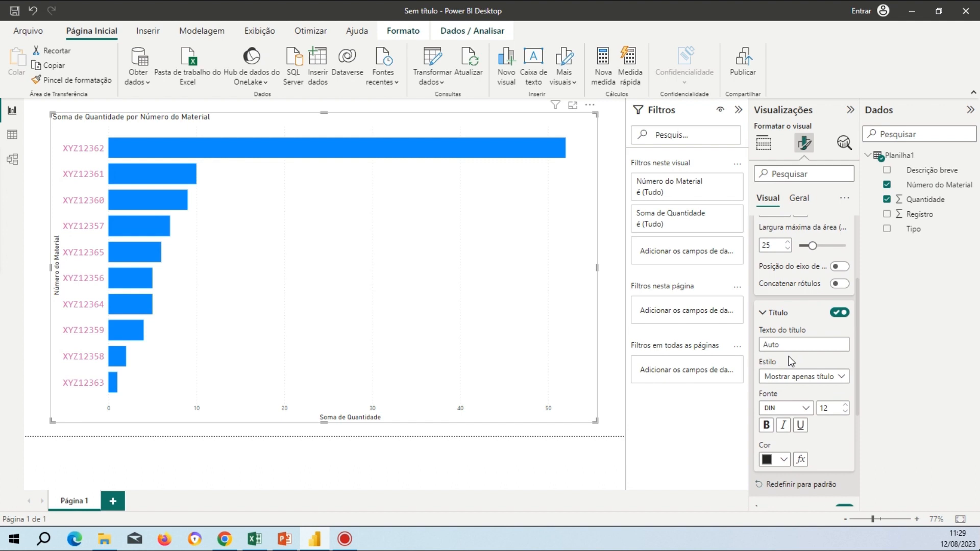
{"action": "left_click", "coordinate": [845, 315]}
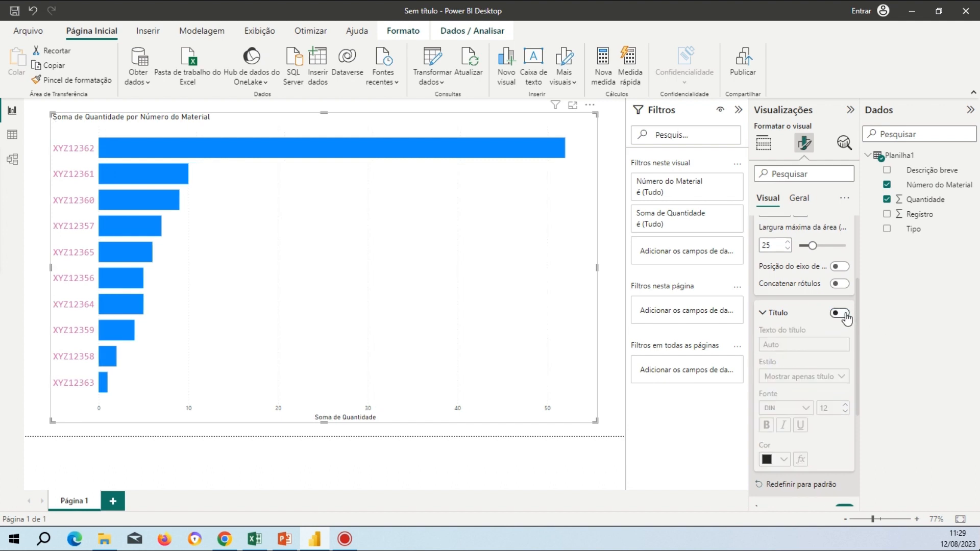
{"action": "left_click", "coordinate": [845, 315]}
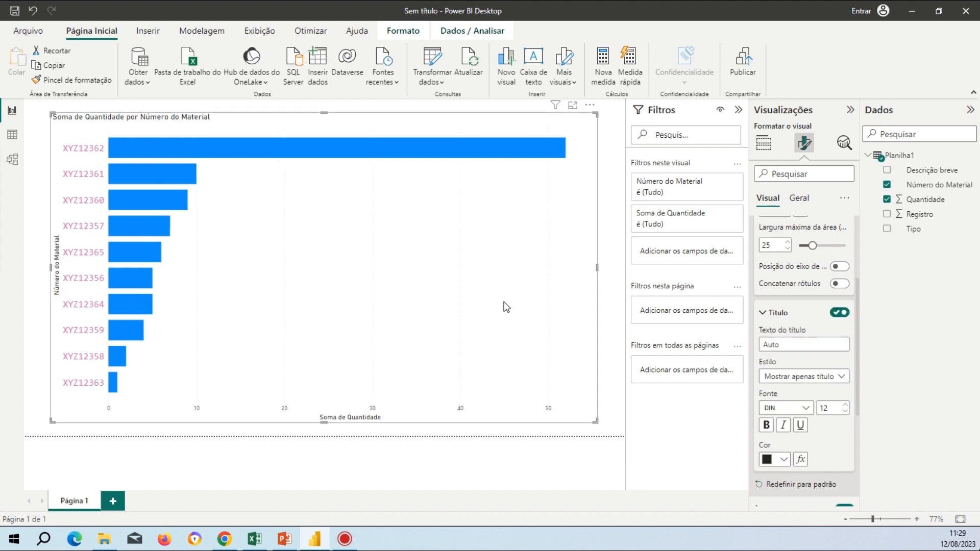
{"action": "left_click", "coordinate": [839, 315]}
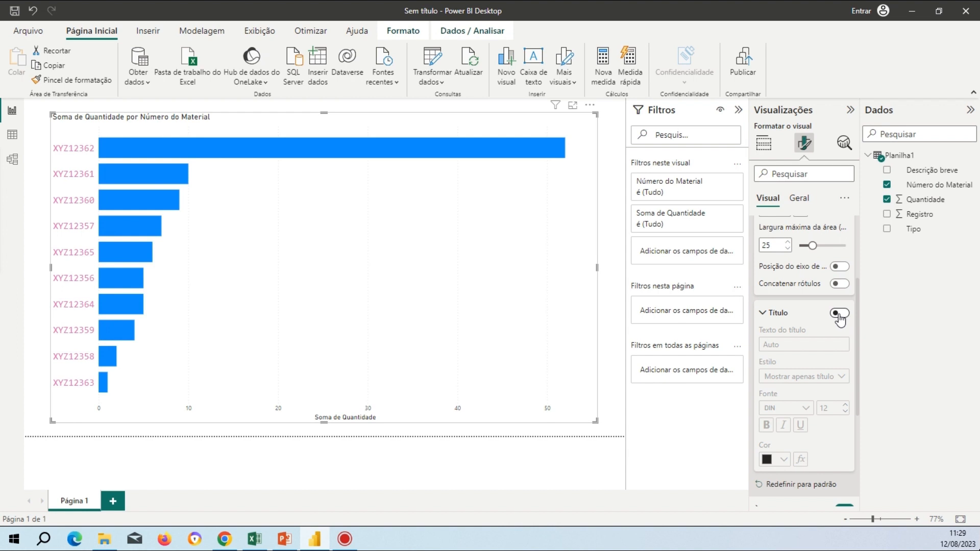
{"action": "left_click", "coordinate": [839, 314]}
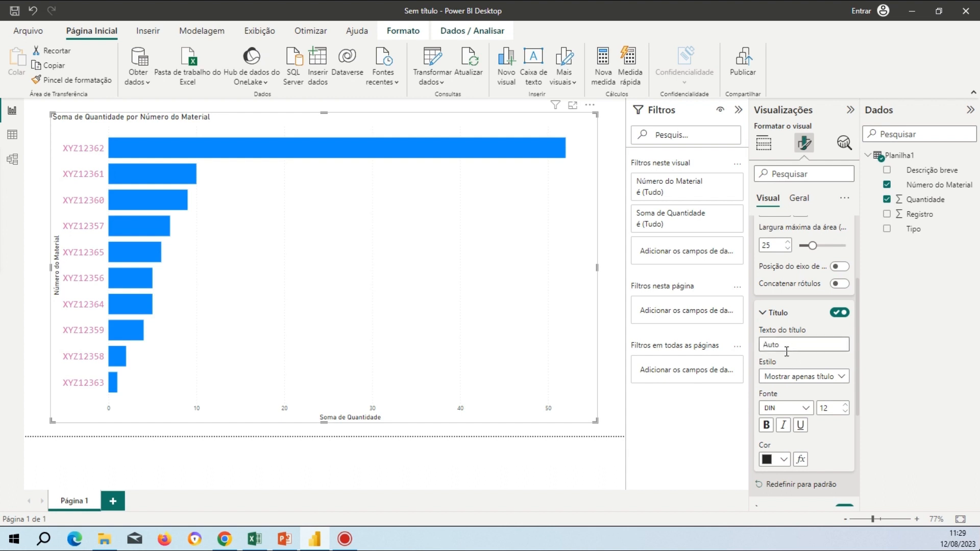
Step: Set the Y-axis title text to "Material"
{"action": "type", "text": "fd"}
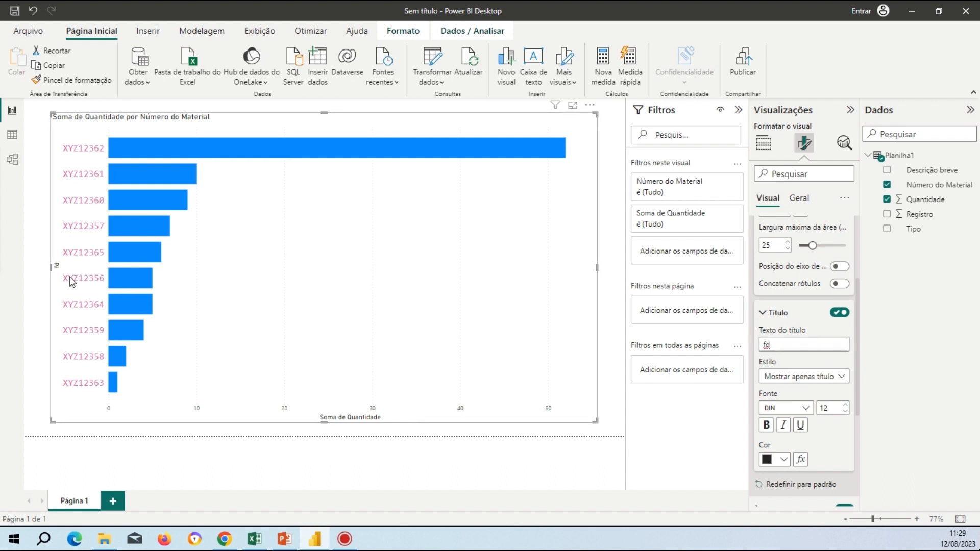
{"action": "mouse_move", "coordinate": [140, 278]}
{"action": "type", "text": "Material"}
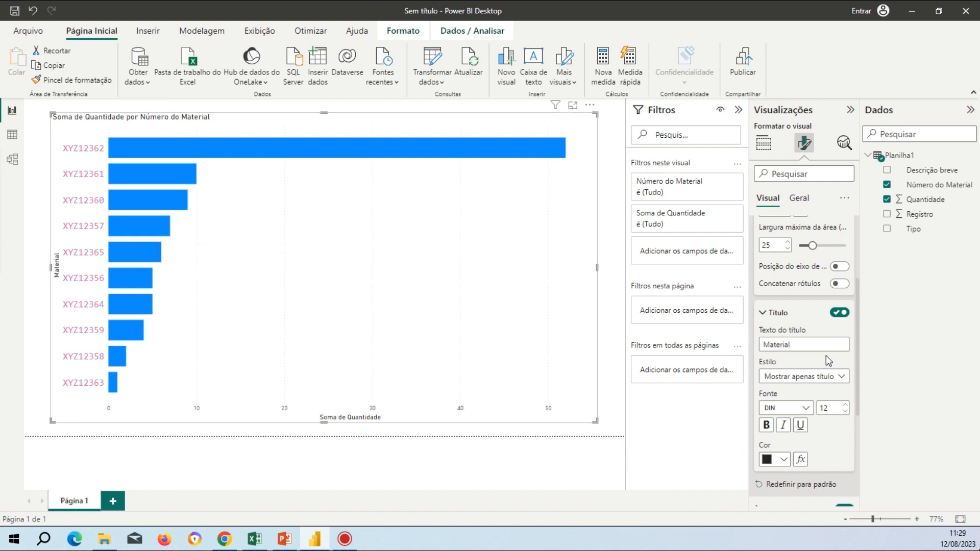
{"action": "scroll", "coordinate": [817, 363], "scroll_direction": "down", "scroll_amount": 1}
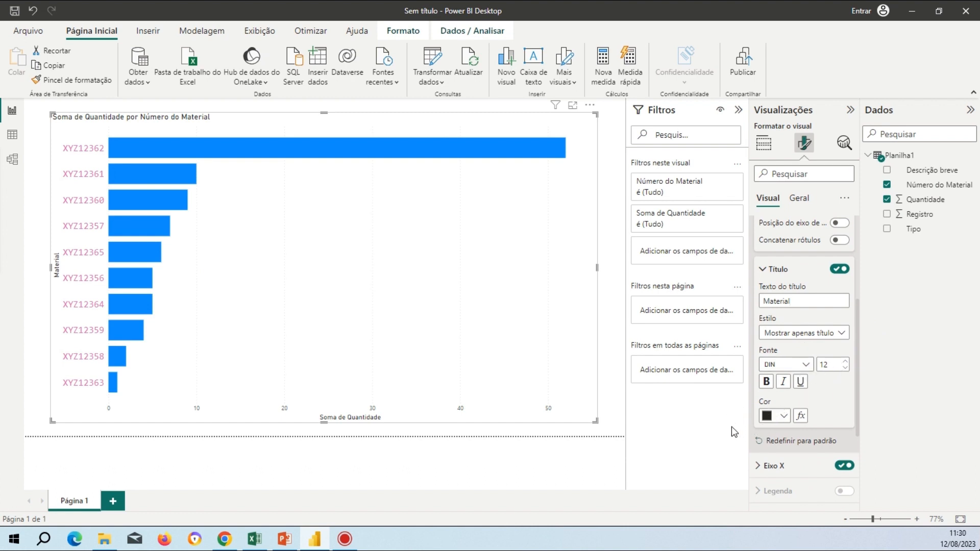
{"action": "left_click", "coordinate": [767, 383]}
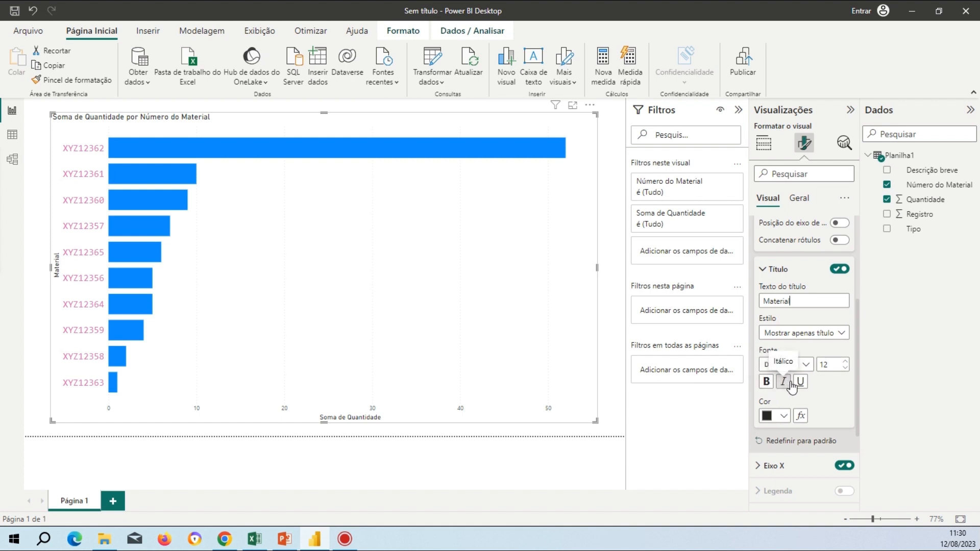
Step: Try limiting the X-axis range to a minimum of 10 and a maximum of 40
{"action": "scroll", "coordinate": [796, 383], "scroll_direction": "down", "scroll_amount": 3}
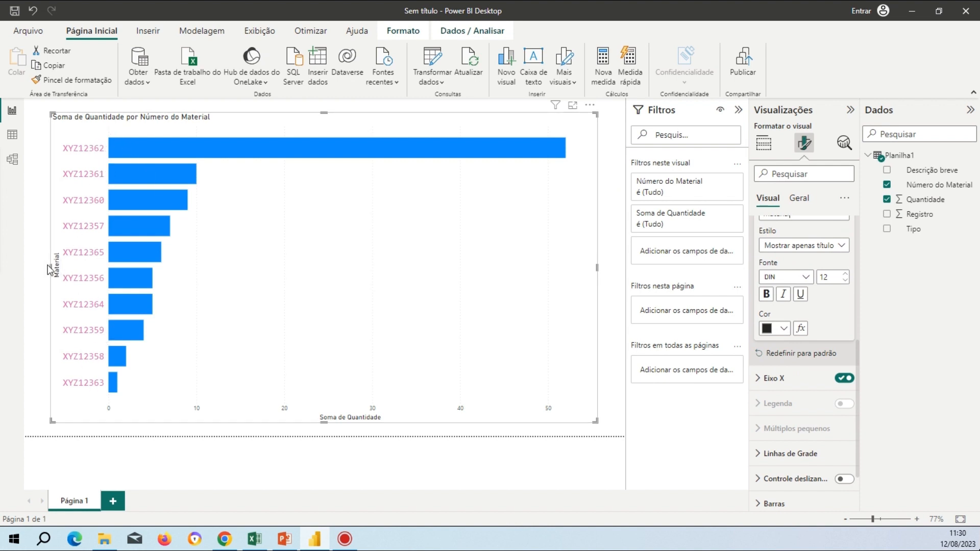
{"action": "scroll", "coordinate": [837, 272], "scroll_direction": "down", "scroll_amount": 2}
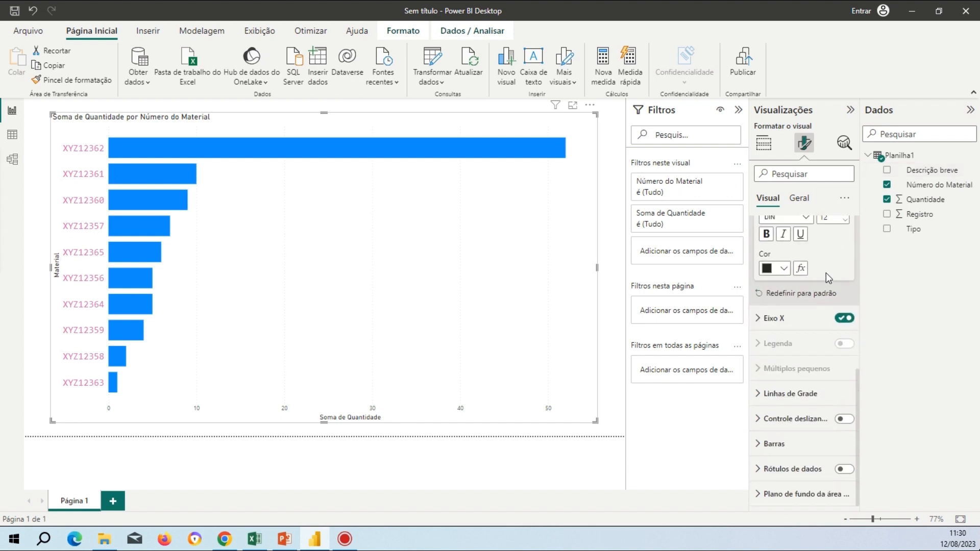
{"action": "left_click", "coordinate": [776, 319]}
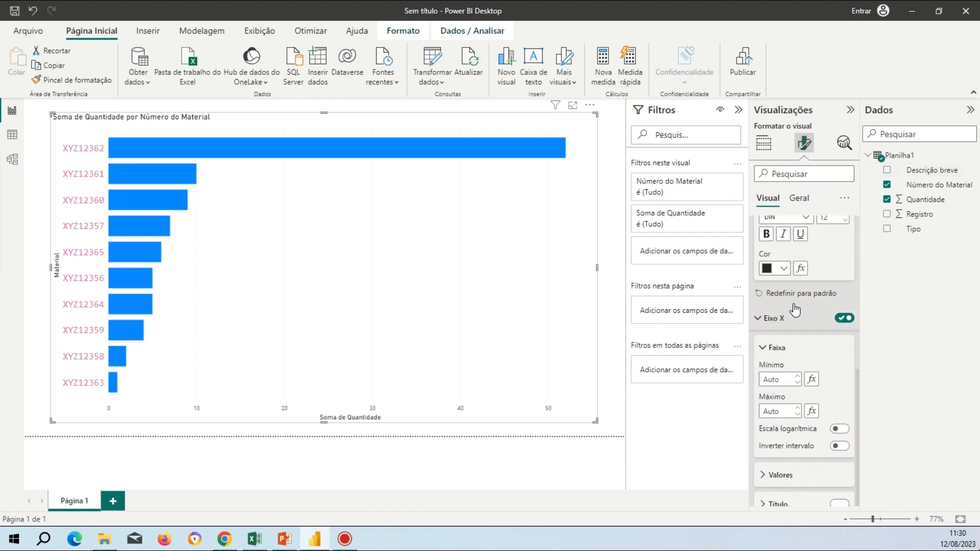
{"action": "scroll", "coordinate": [768, 316], "scroll_direction": "down", "scroll_amount": 3}
{"action": "scroll", "coordinate": [768, 314], "scroll_direction": "down", "scroll_amount": 1}
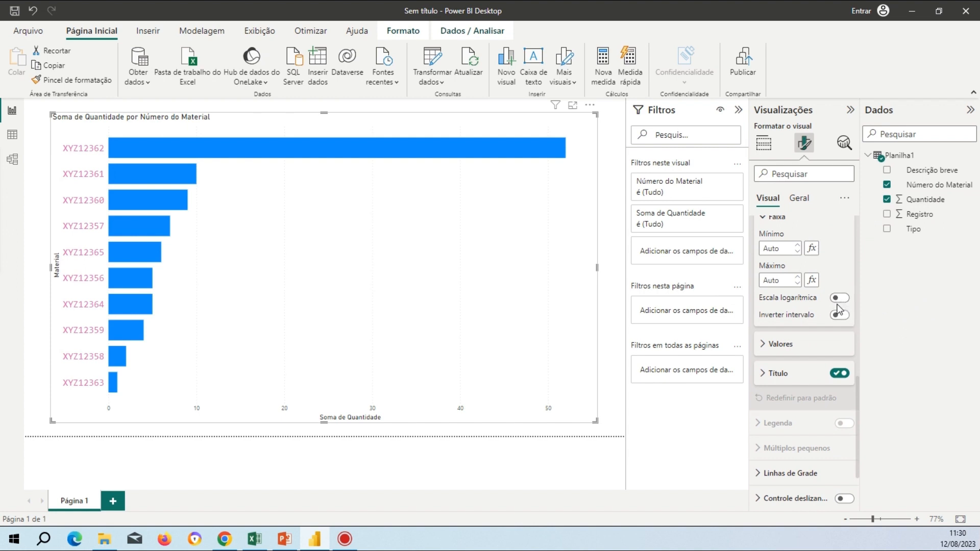
{"action": "scroll", "coordinate": [816, 301], "scroll_direction": "up", "scroll_amount": 1}
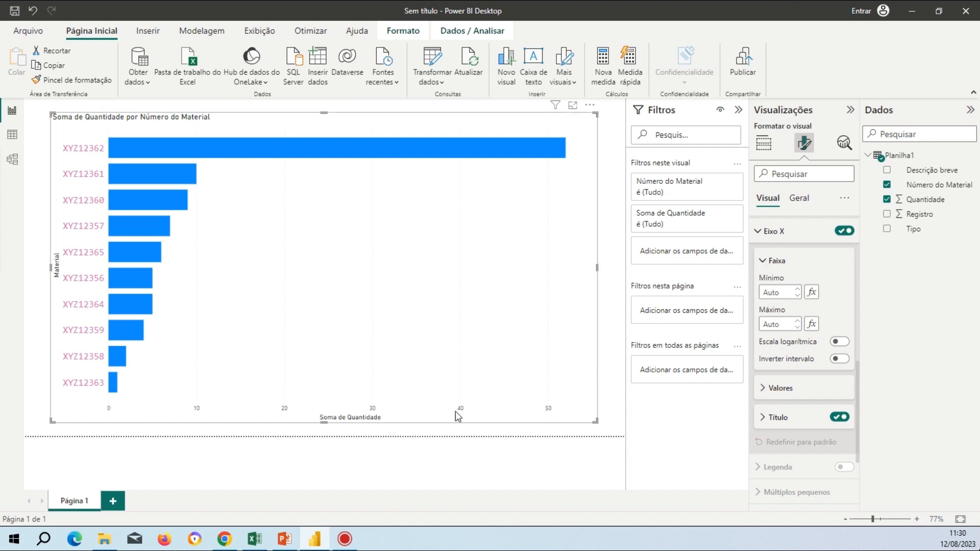
{"action": "left_click", "coordinate": [779, 291]}
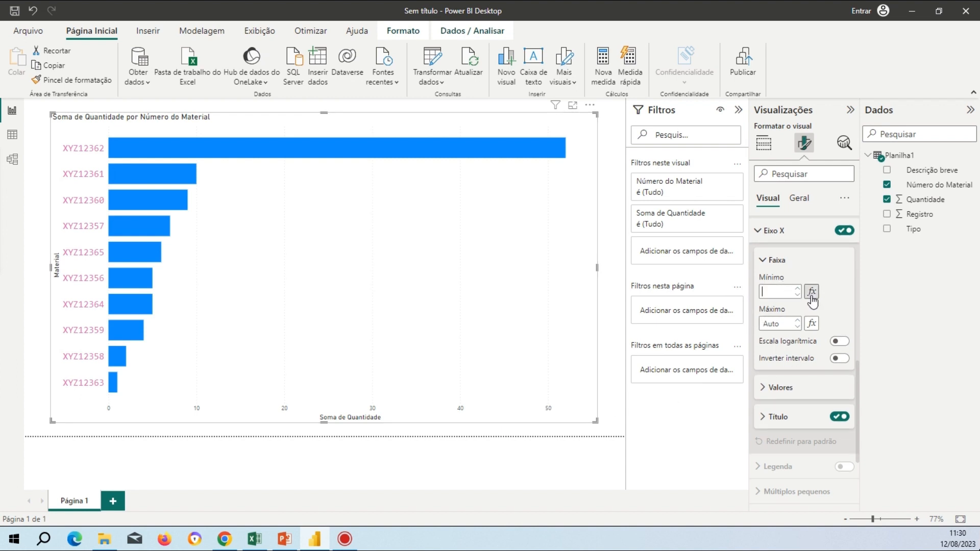
{"action": "type", "text": "10"}
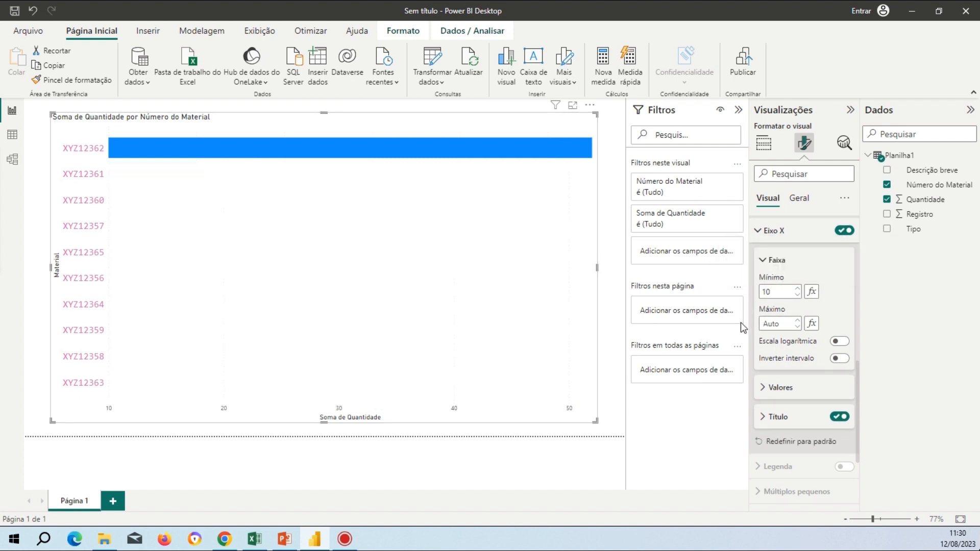
{"action": "left_click", "coordinate": [766, 323]}
{"action": "type", "text": "40"}
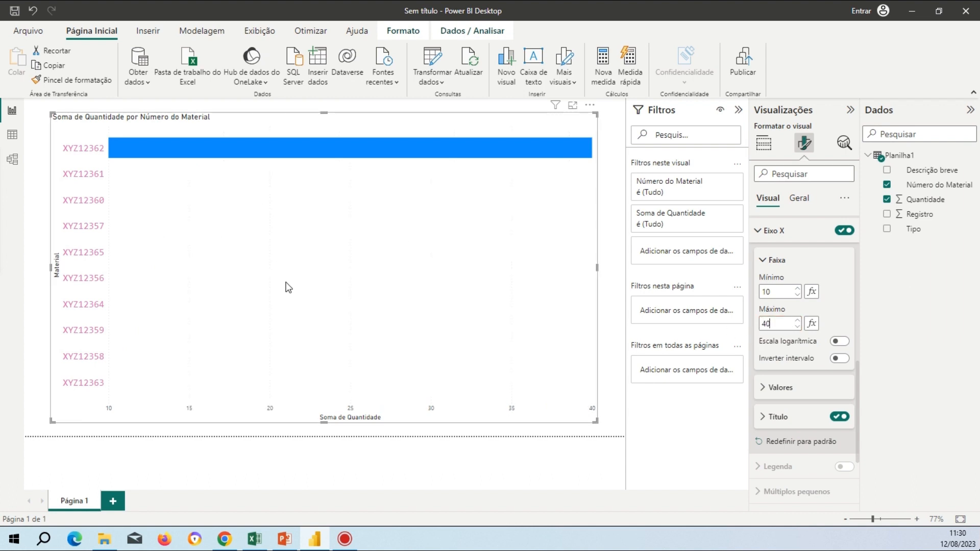
Step: Try X-axis range minimums of 0 and 2, and clear both the minimum and maximum limits
{"action": "double_click", "coordinate": [765, 293]}
{"action": "type", "text": "0"}
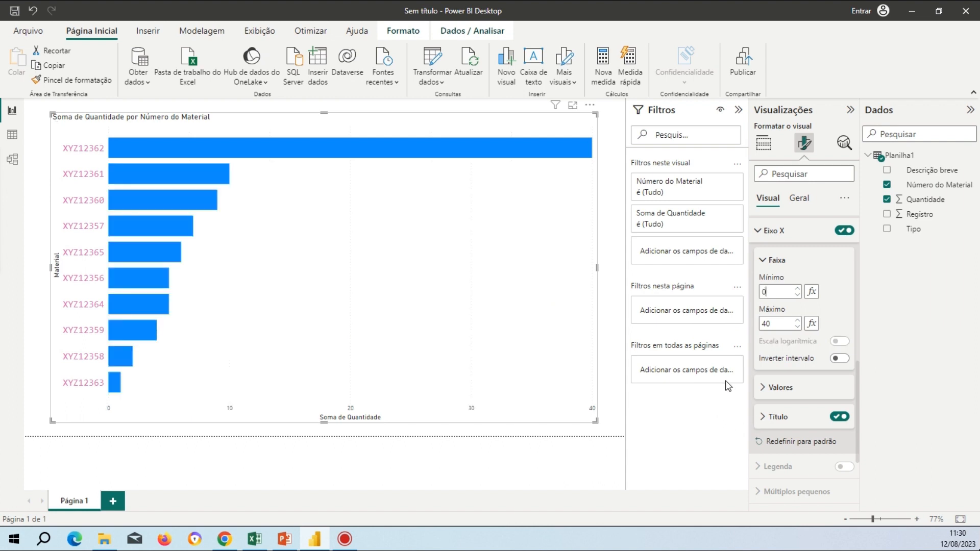
{"action": "key", "text": "BackSpace"}
{"action": "type", "text": "2"}
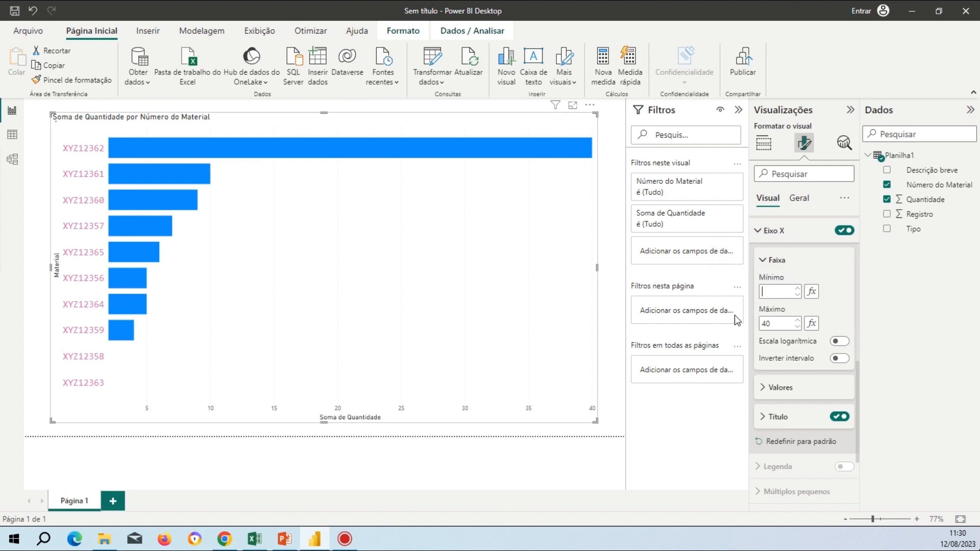
{"action": "key", "text": "BackSpace"}
{"action": "left_click", "coordinate": [782, 322]}
{"action": "key", "text": "BackSpace"}
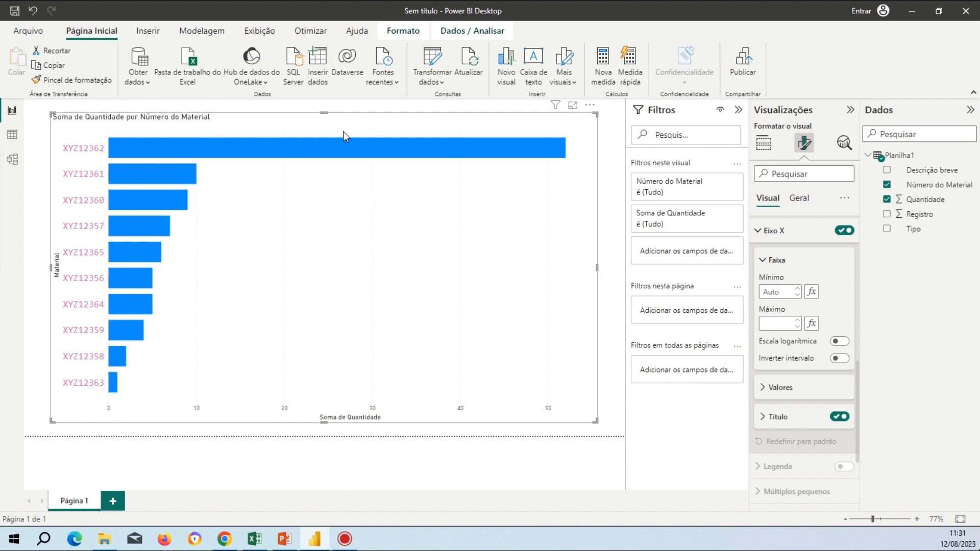
Step: Try displaying the X-axis values in Milhares, and switch the display unit to Nenhum
{"action": "left_click", "coordinate": [771, 265]}
{"action": "left_click", "coordinate": [785, 291]}
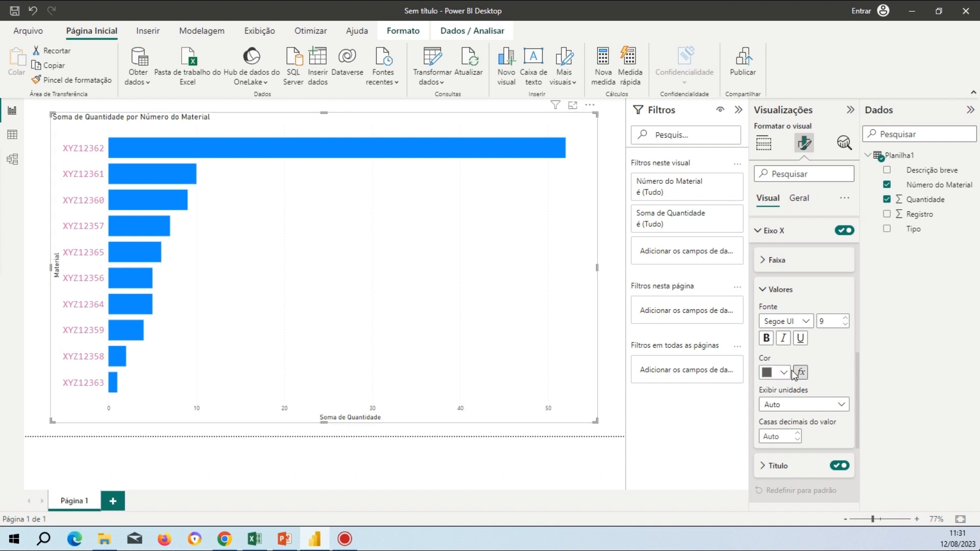
{"action": "scroll", "coordinate": [797, 378], "scroll_direction": "down", "scroll_amount": 2}
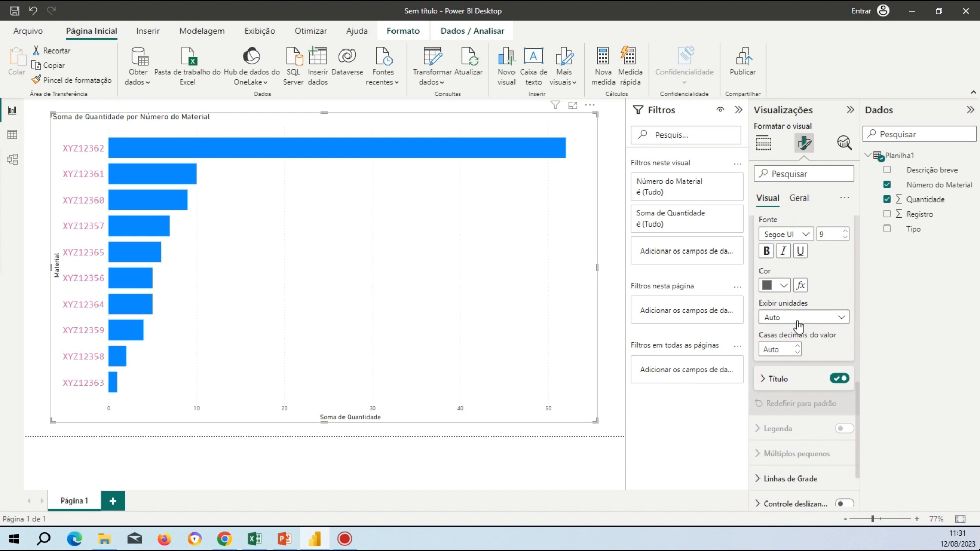
{"action": "left_click", "coordinate": [800, 325]}
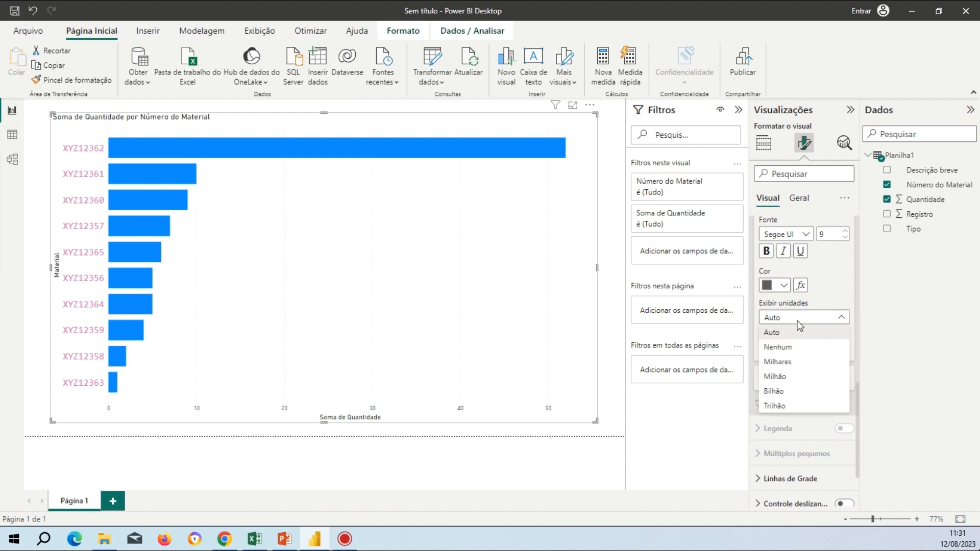
{"action": "left_click", "coordinate": [807, 363]}
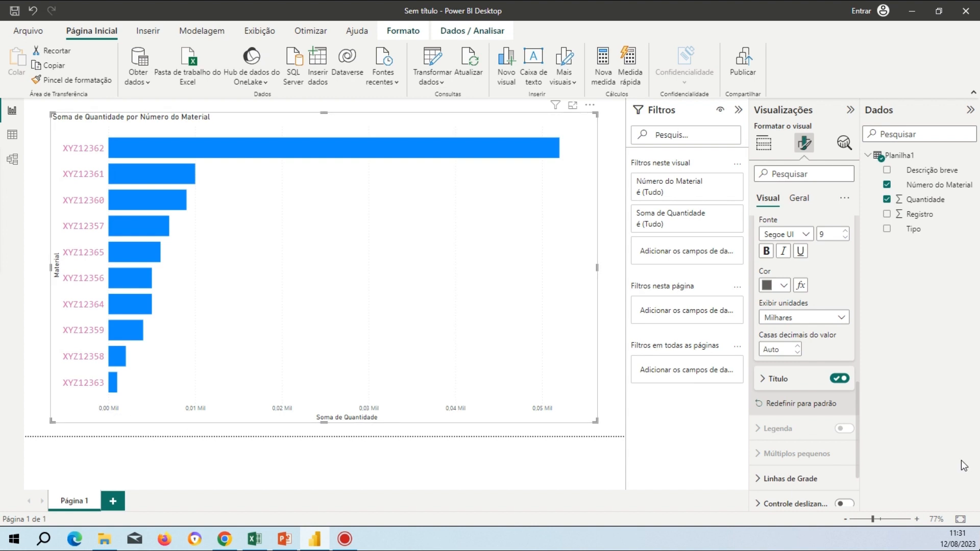
{"action": "left_click", "coordinate": [823, 318]}
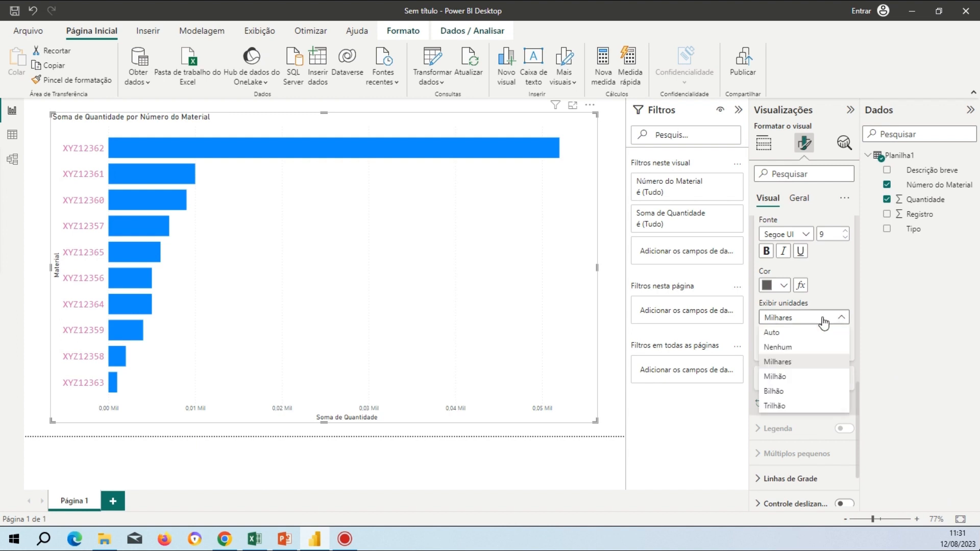
{"action": "left_click", "coordinate": [800, 349]}
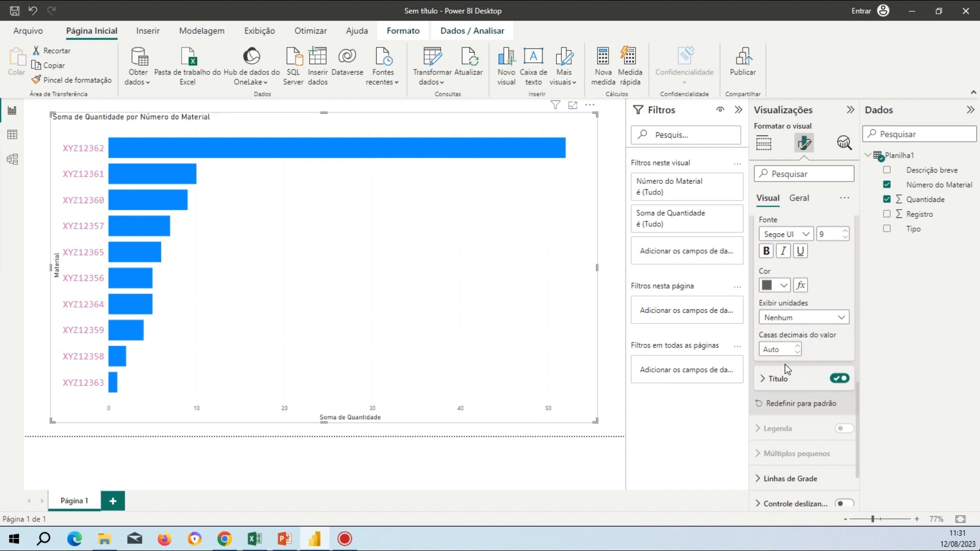
Step: Try Milhão as the display unit of the X-axis values, and set it back to Auto
{"action": "left_click", "coordinate": [800, 318]}
{"action": "left_click", "coordinate": [800, 332]}
{"action": "left_click", "coordinate": [817, 319]}
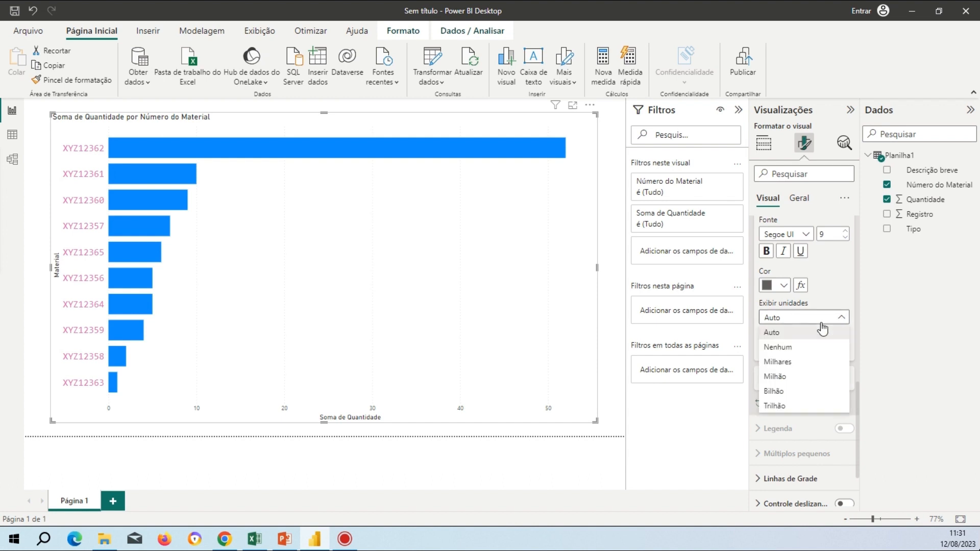
{"action": "left_click", "coordinate": [806, 385]}
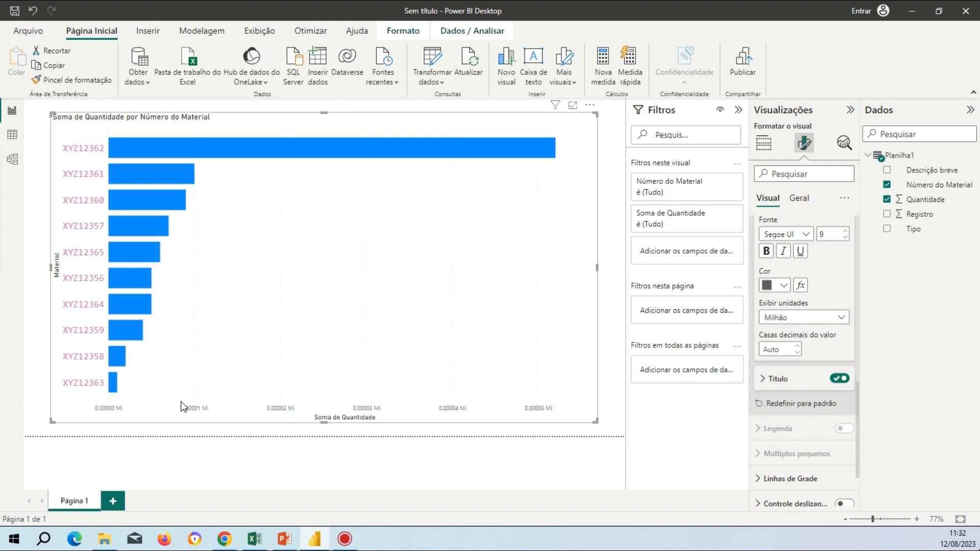
{"action": "left_click", "coordinate": [792, 318]}
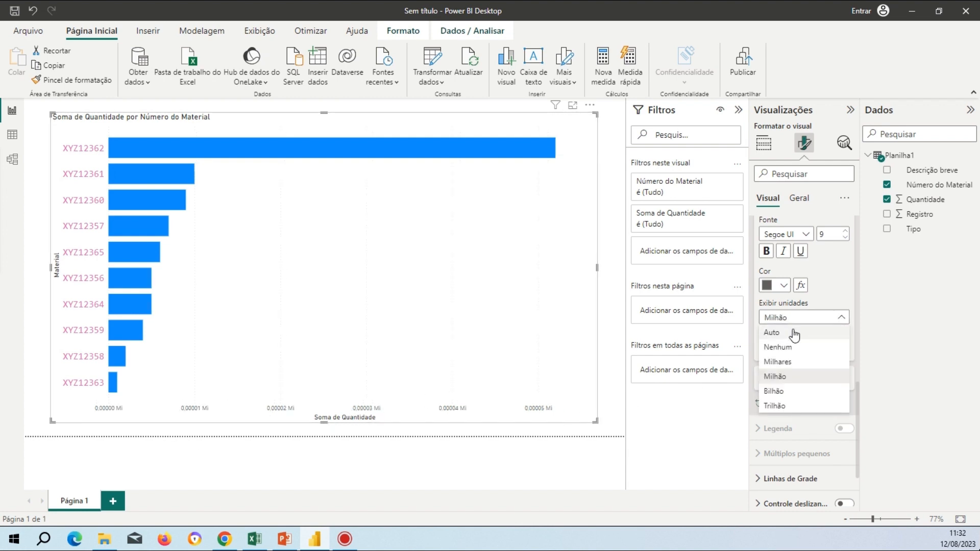
{"action": "left_click", "coordinate": [794, 334]}
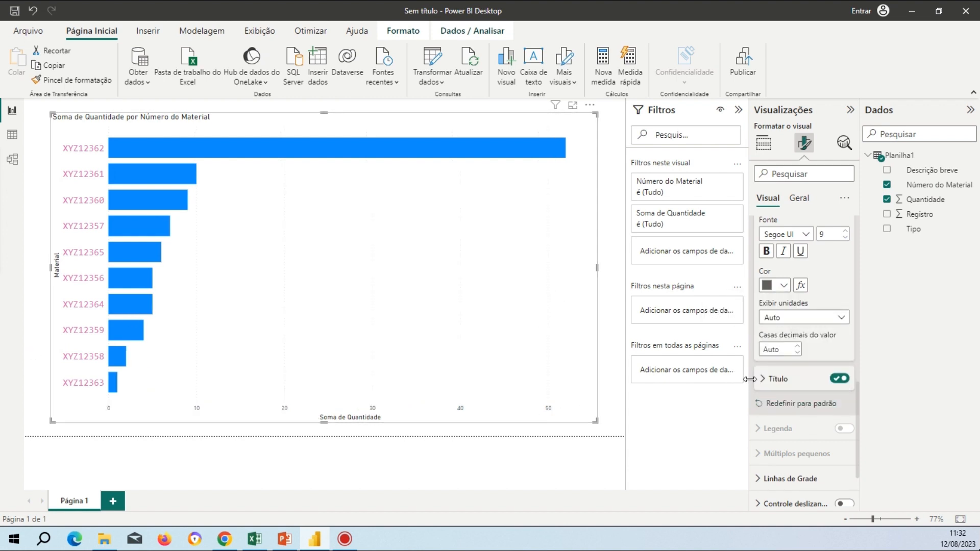
Step: Set the X-axis title text to "Quantidade"
{"action": "left_click", "coordinate": [775, 381]}
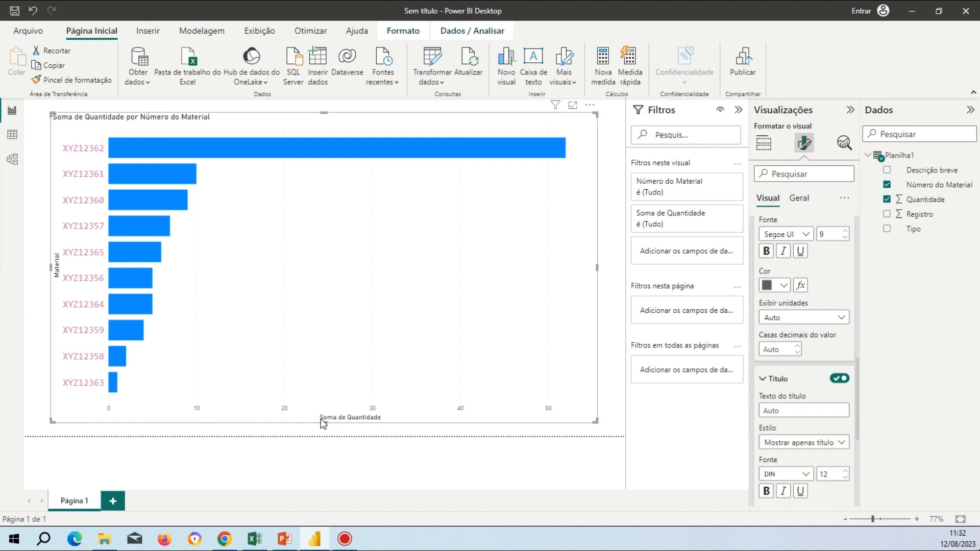
{"action": "scroll", "coordinate": [809, 375], "scroll_direction": "down", "scroll_amount": 3}
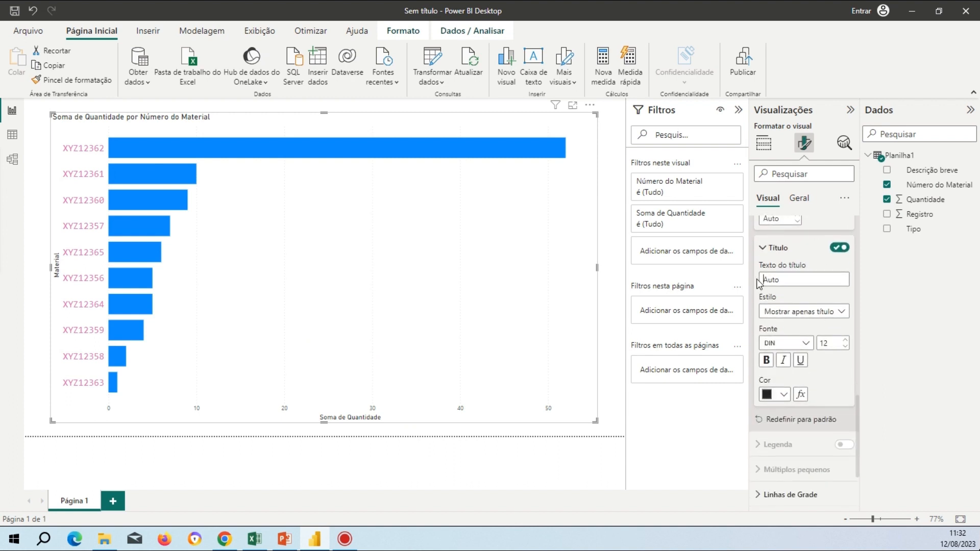
{"action": "type", "text": "Quantidade"}
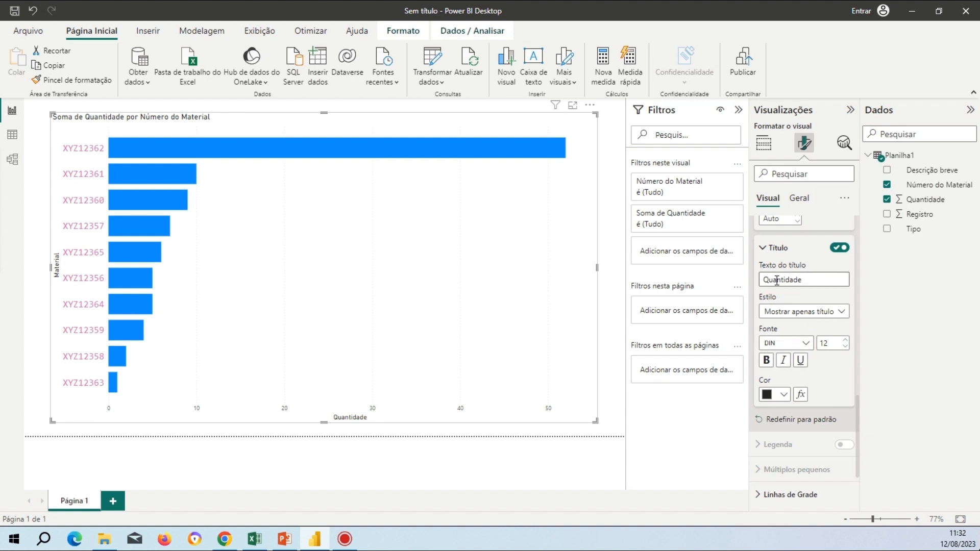
{"action": "left_click", "coordinate": [790, 250]}
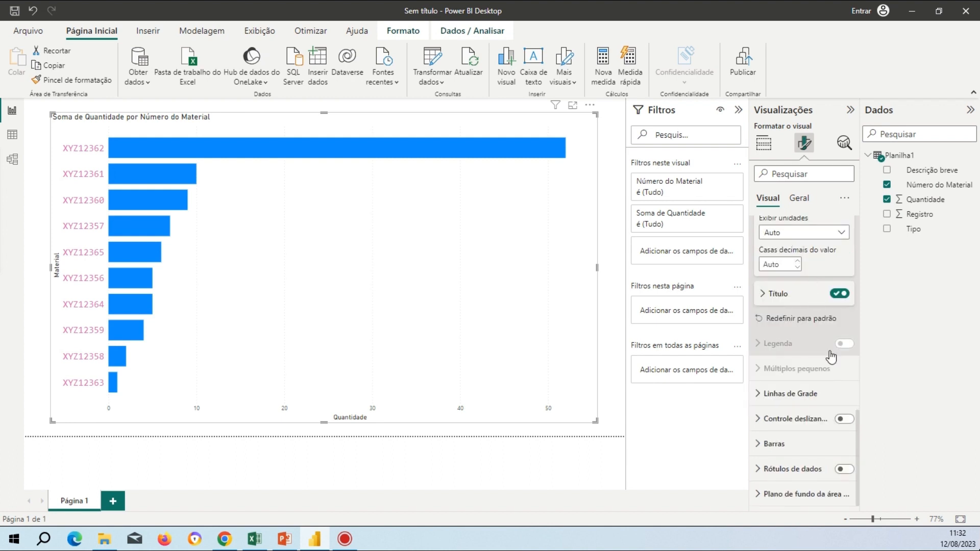
Step: Set the chart's vertical gridlines to black with a width of 4 px
{"action": "left_click", "coordinate": [827, 398]}
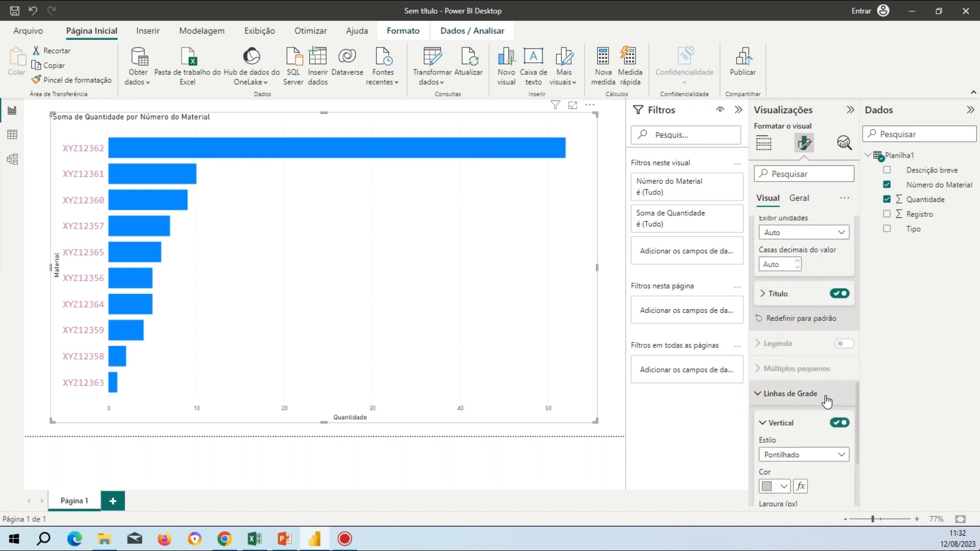
{"action": "scroll", "coordinate": [835, 345], "scroll_direction": "down", "scroll_amount": 3}
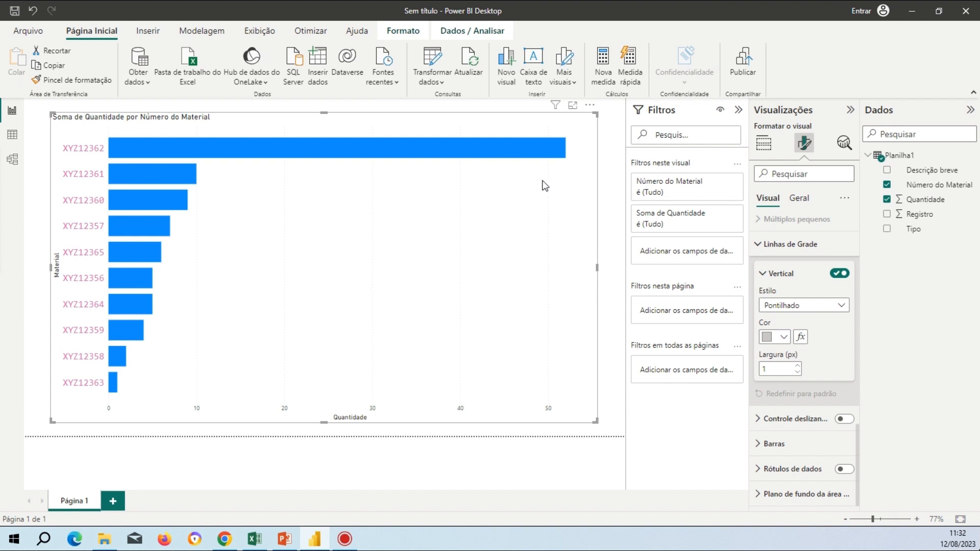
{"action": "left_click", "coordinate": [783, 339]}
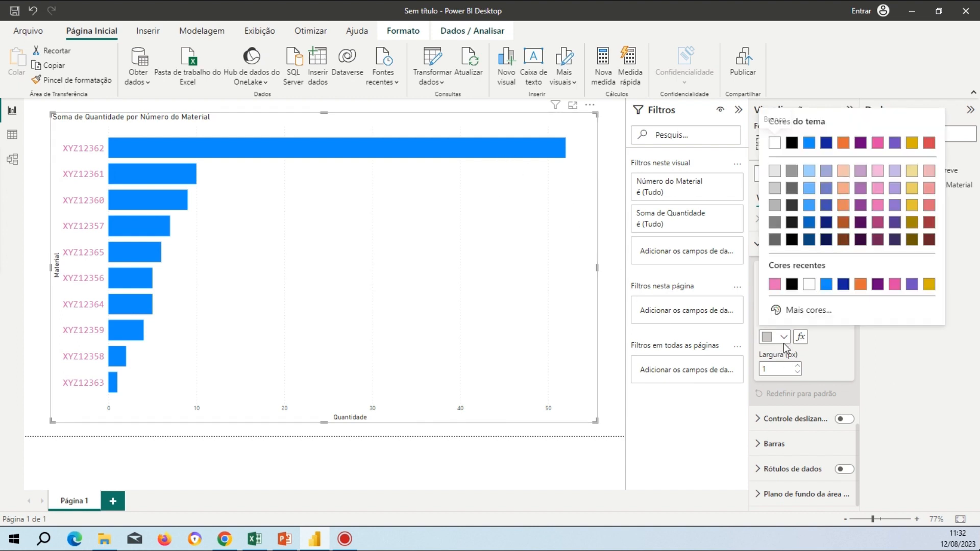
{"action": "left_click", "coordinate": [792, 285]}
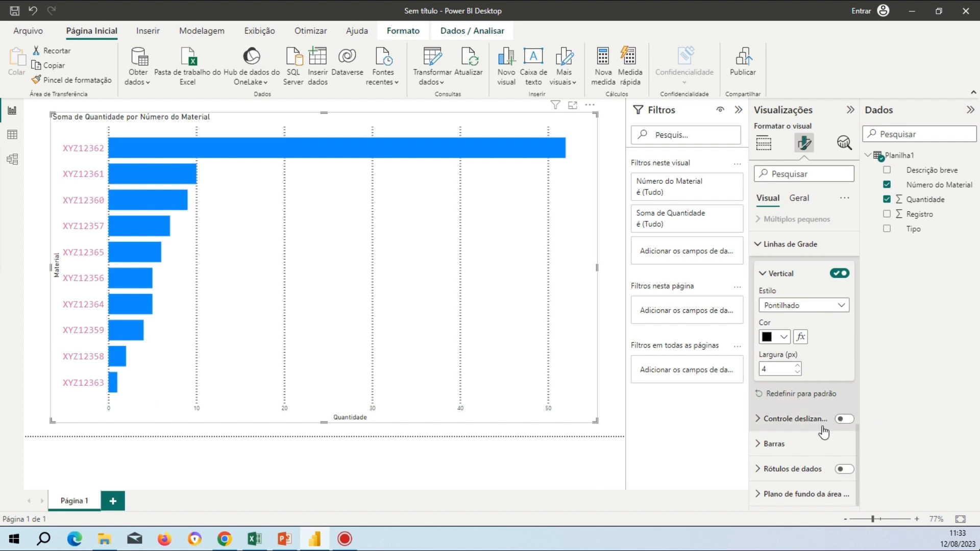
Step: Turn on the X-axis zoom slider and try raising the lower end of its range, returning it to the start
{"action": "left_click", "coordinate": [796, 418]}
{"action": "scroll", "coordinate": [807, 409], "scroll_direction": "down", "scroll_amount": 2}
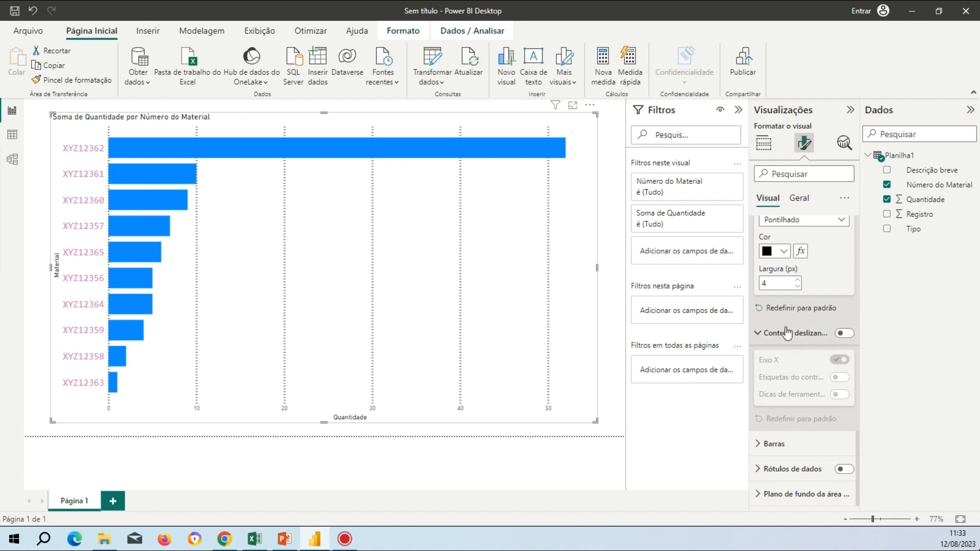
{"action": "left_click", "coordinate": [843, 334]}
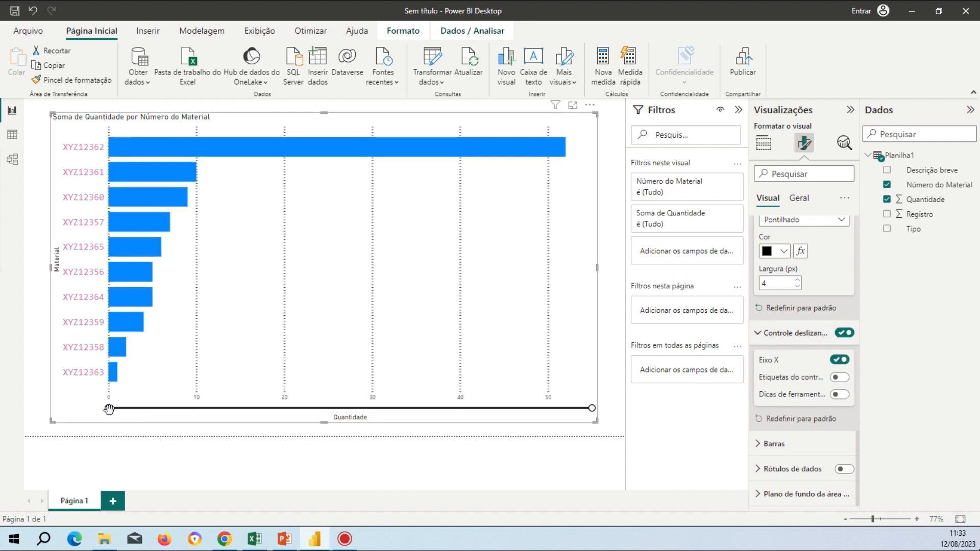
{"action": "left_click_drag", "start_coordinate": [108, 408], "coordinate": [292, 408]}
{"action": "left_click_drag", "start_coordinate": [370, 418], "coordinate": [99, 413]}
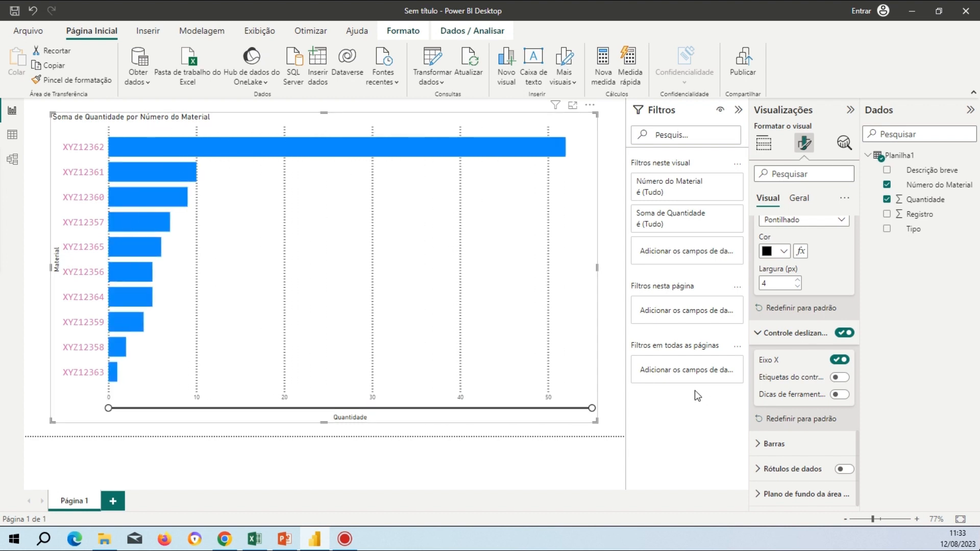
Step: Try lowering the upper end of the zoom slider's range, restore the full range, and turn the zoom slider off
{"action": "left_click_drag", "start_coordinate": [594, 414], "coordinate": [158, 409]}
{"action": "left_click_drag", "start_coordinate": [229, 412], "coordinate": [592, 408]}
{"action": "left_click", "coordinate": [845, 333]}
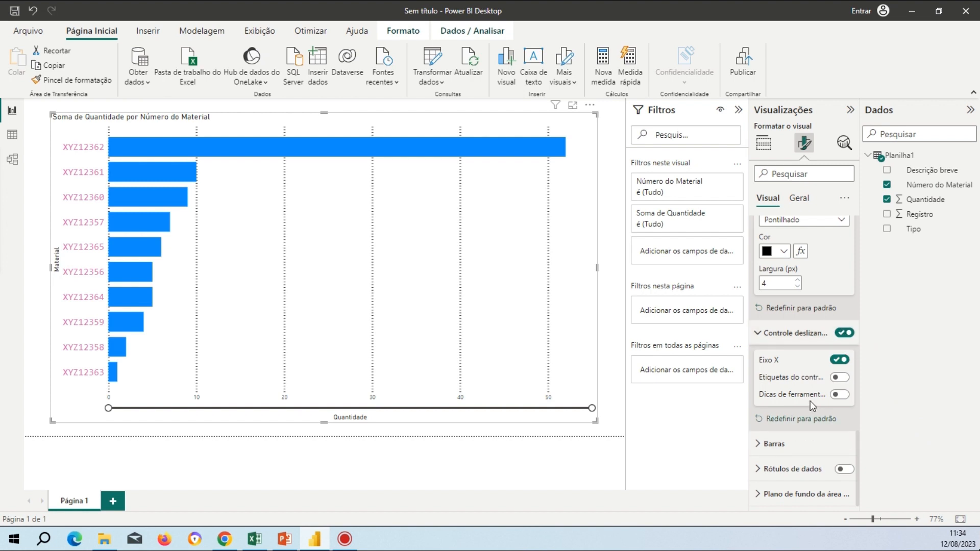
{"action": "left_click", "coordinate": [843, 333]}
{"action": "left_click", "coordinate": [794, 333]}
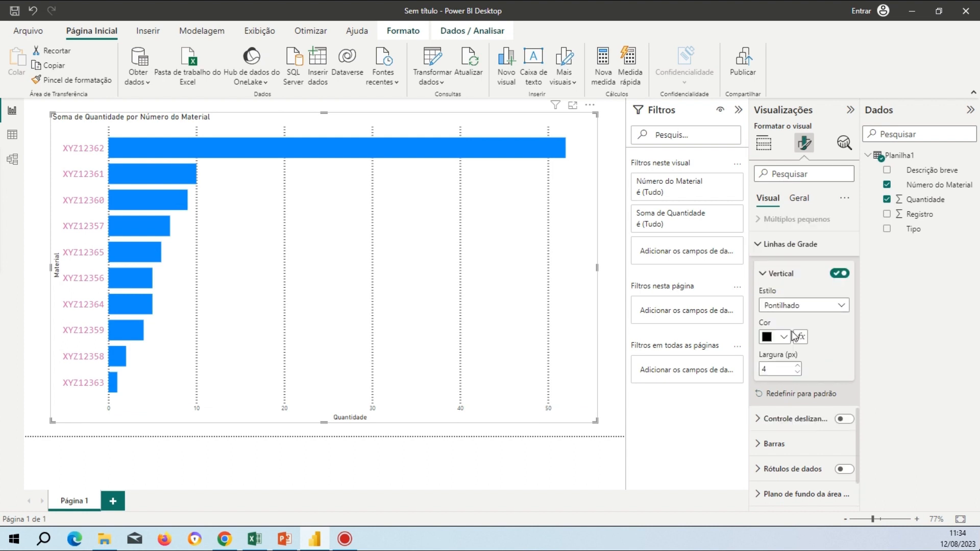
Step: Set the default color of the chart's bars to black
{"action": "left_click", "coordinate": [780, 443]}
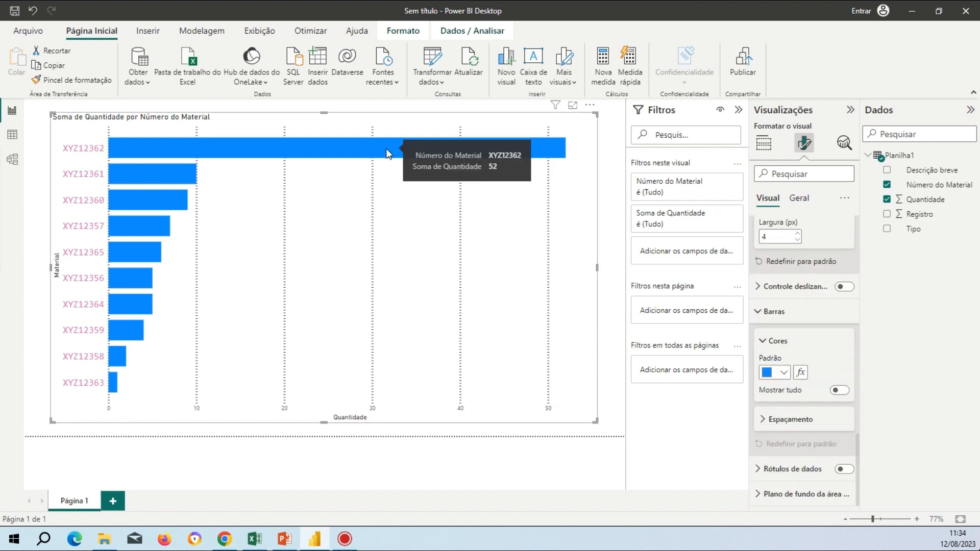
{"action": "left_click", "coordinate": [784, 375]}
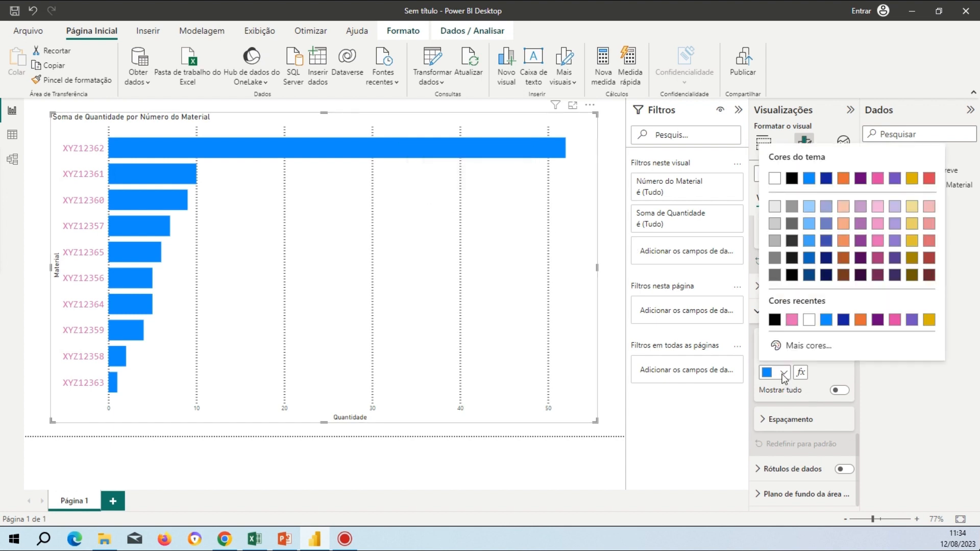
{"action": "left_click", "coordinate": [774, 320]}
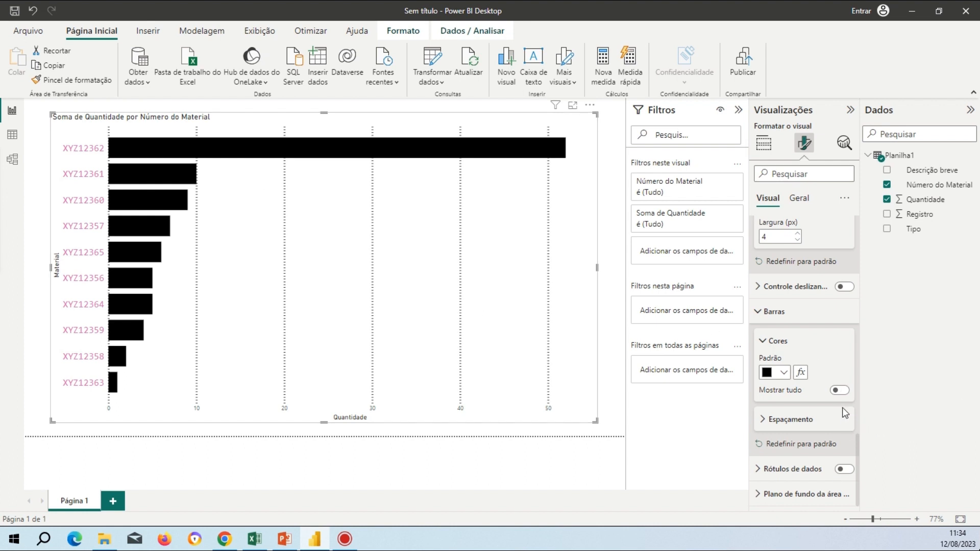
Step: Try showing the individual color settings for every material's bar, and turn that option off again
{"action": "left_click", "coordinate": [838, 391]}
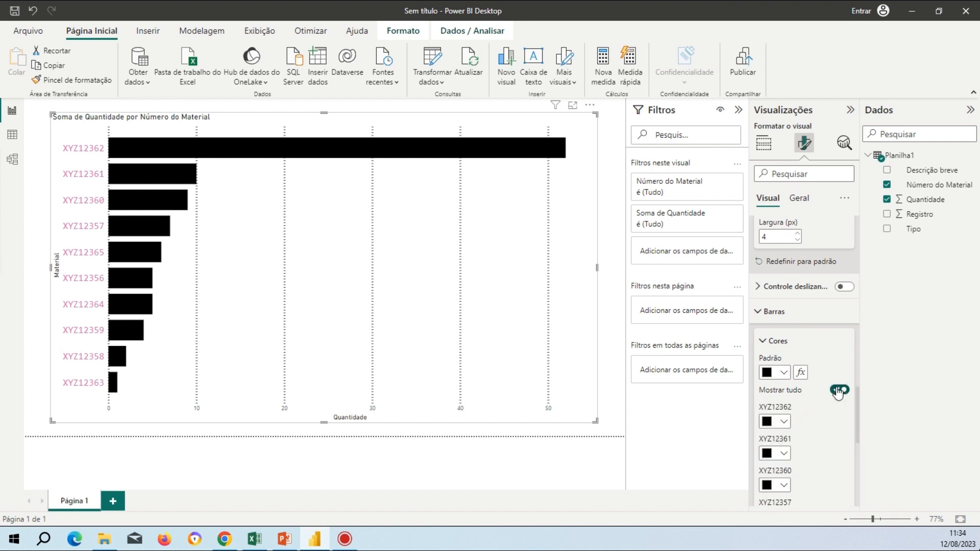
{"action": "scroll", "coordinate": [803, 414], "scroll_direction": "down", "scroll_amount": 1}
{"action": "scroll", "coordinate": [803, 414], "scroll_direction": "down", "scroll_amount": 6}
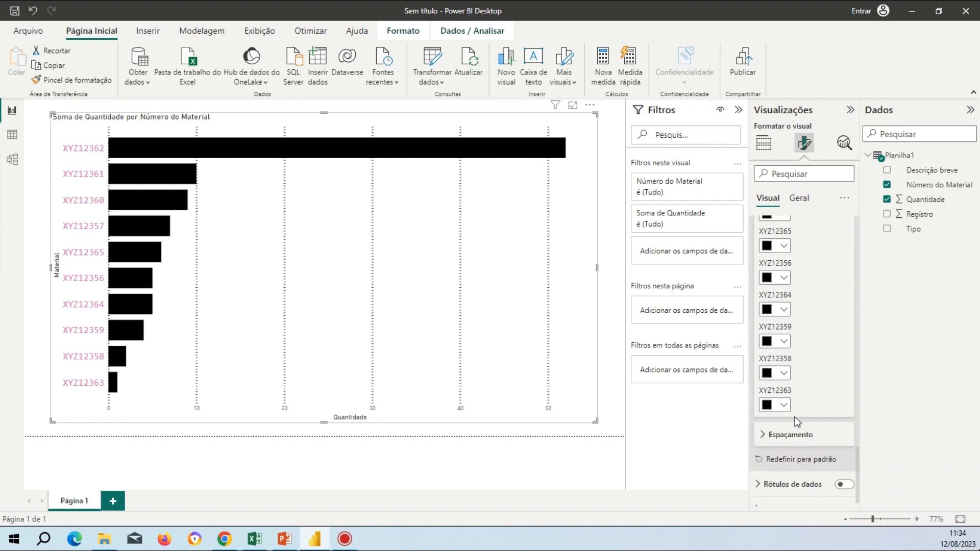
{"action": "scroll", "coordinate": [780, 398], "scroll_direction": "up", "scroll_amount": 6}
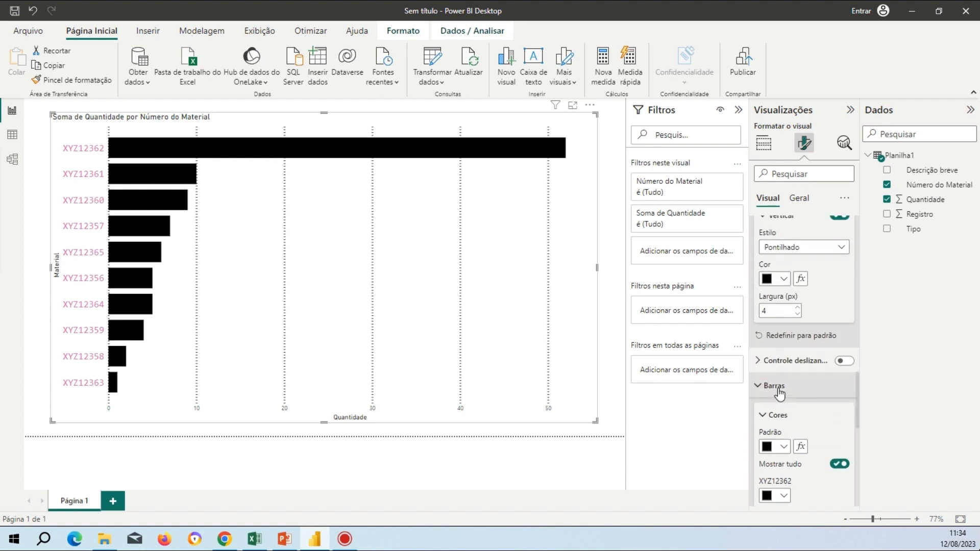
{"action": "scroll", "coordinate": [775, 383], "scroll_direction": "down", "scroll_amount": 2}
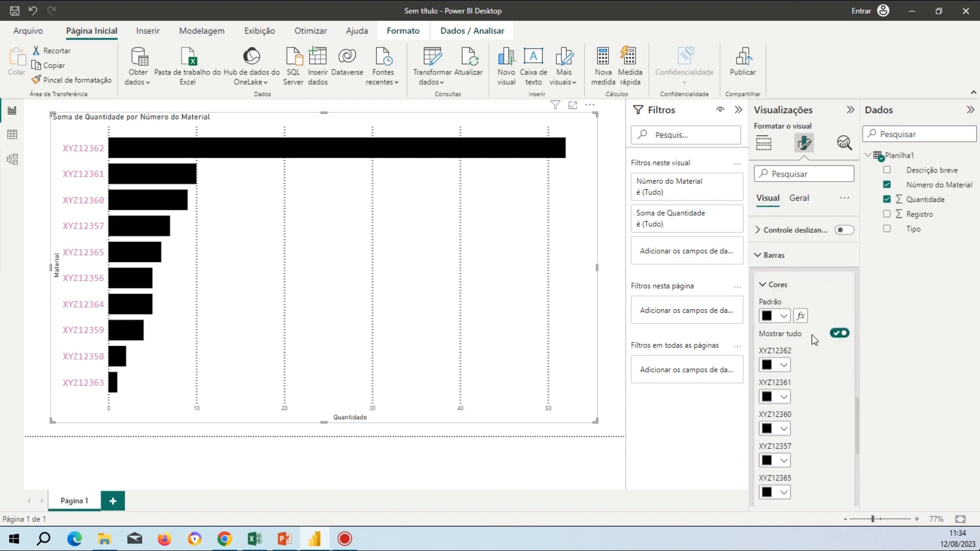
{"action": "left_click", "coordinate": [842, 337]}
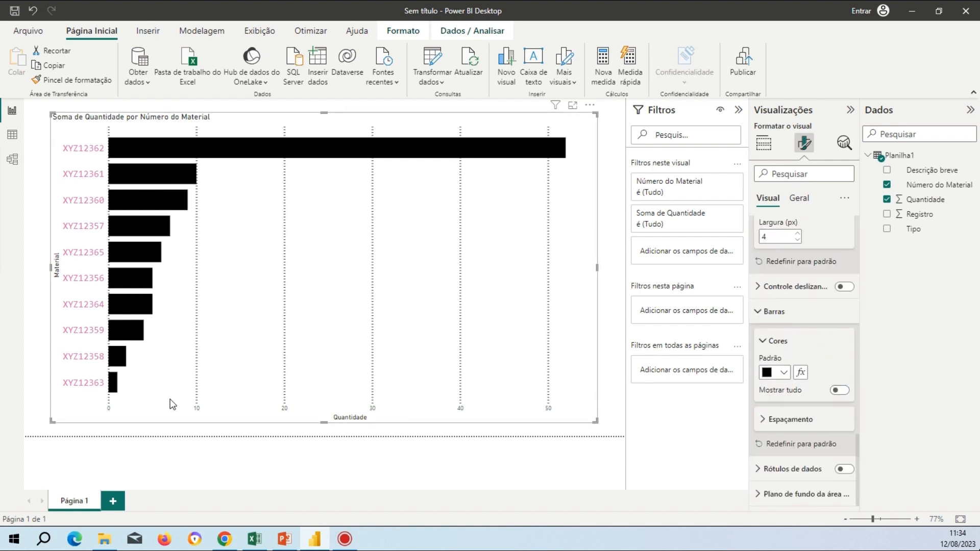
Step: Examine the spacing settings of the chart's bars, including inner padding and minimum category width
{"action": "mouse_move", "coordinate": [145, 174]}
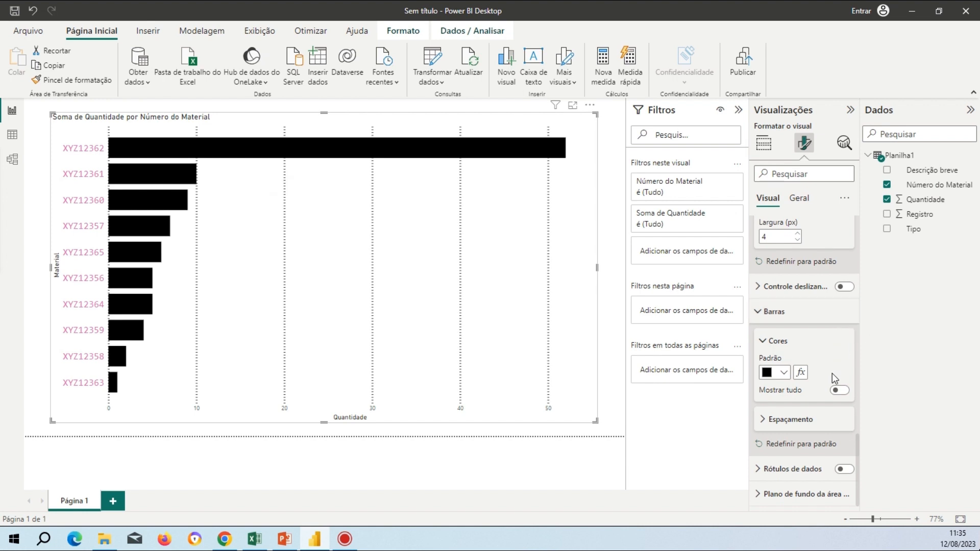
{"action": "left_click", "coordinate": [840, 425]}
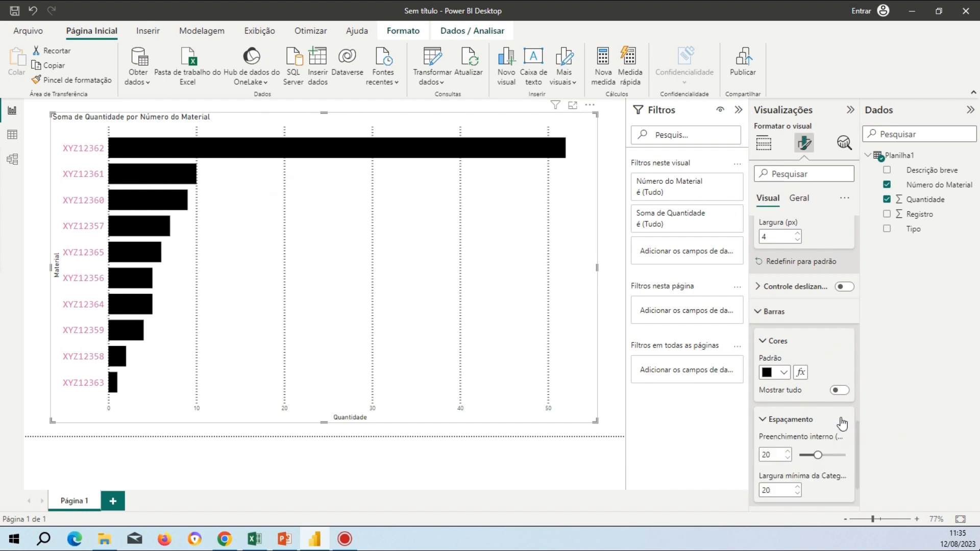
{"action": "left_click", "coordinate": [839, 424]}
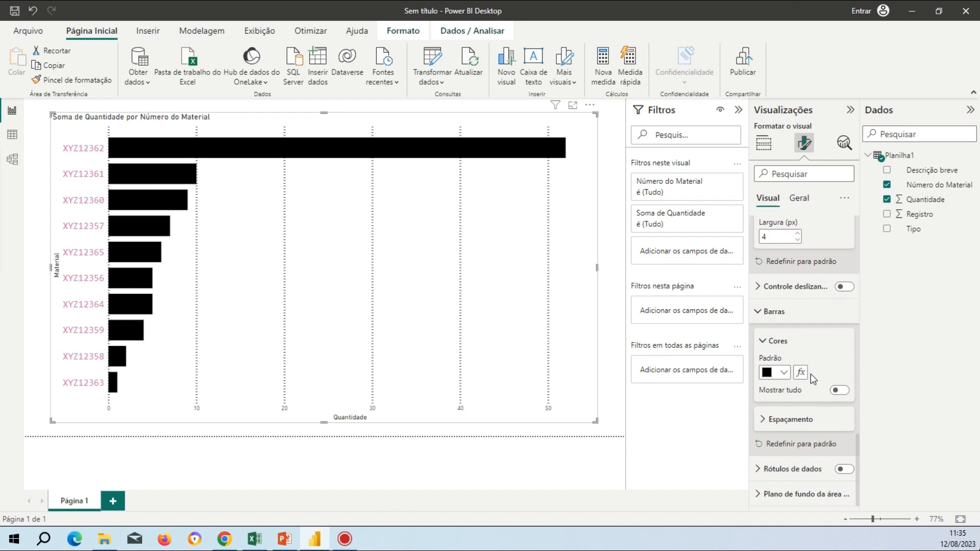
{"action": "left_click", "coordinate": [817, 420]}
{"action": "scroll", "coordinate": [816, 421], "scroll_direction": "down", "scroll_amount": 2}
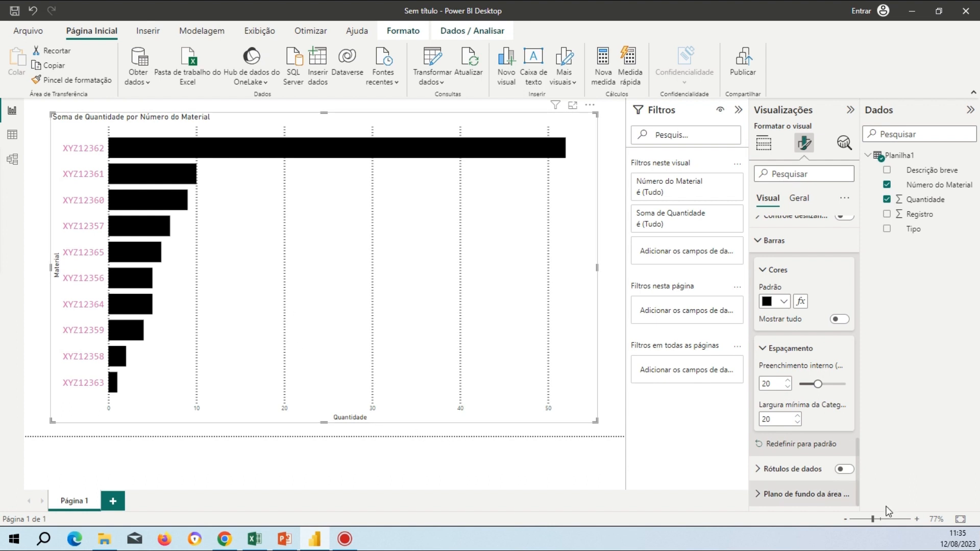
{"action": "left_click", "coordinate": [796, 349]}
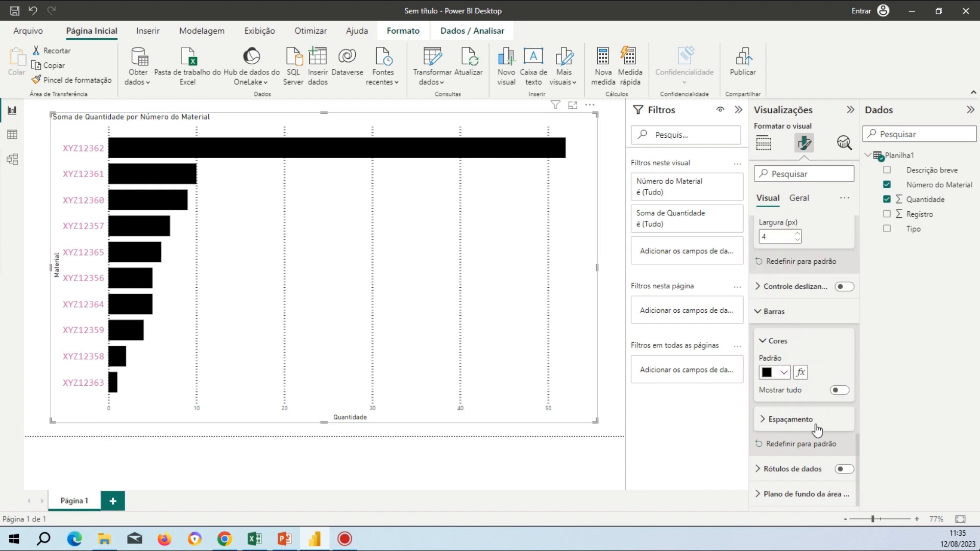
Step: Turn on the chart's data labels and apply their settings to all series (Todos)
{"action": "left_click", "coordinate": [801, 467]}
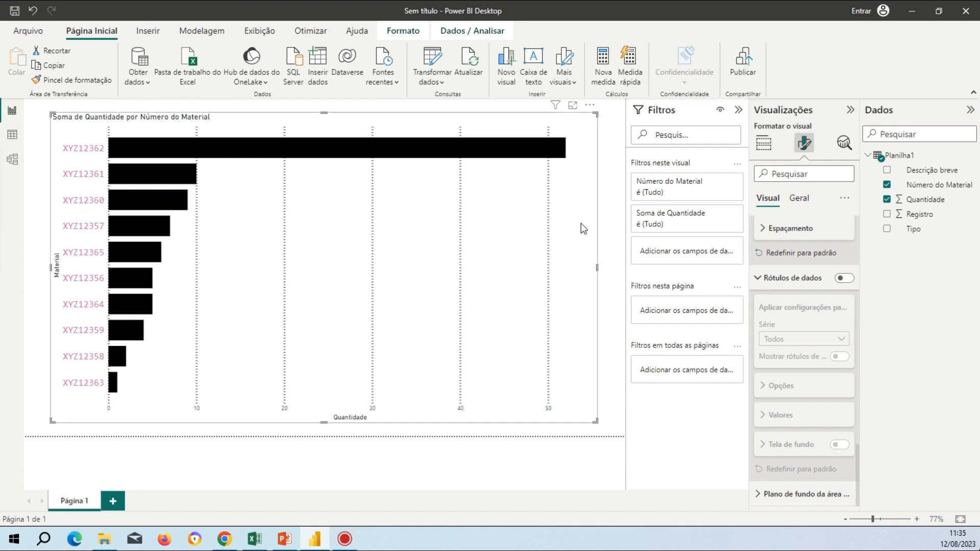
{"action": "left_click", "coordinate": [843, 279]}
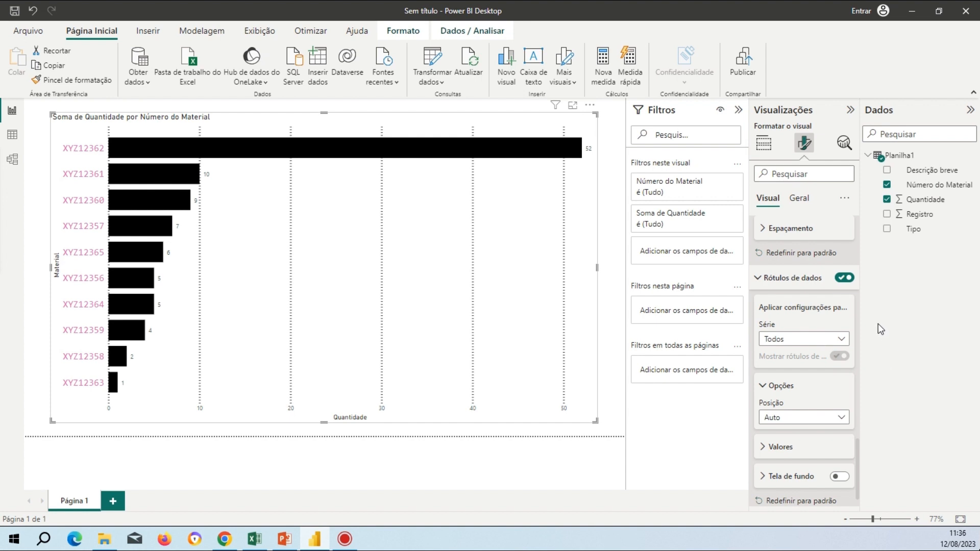
{"action": "left_click", "coordinate": [838, 340]}
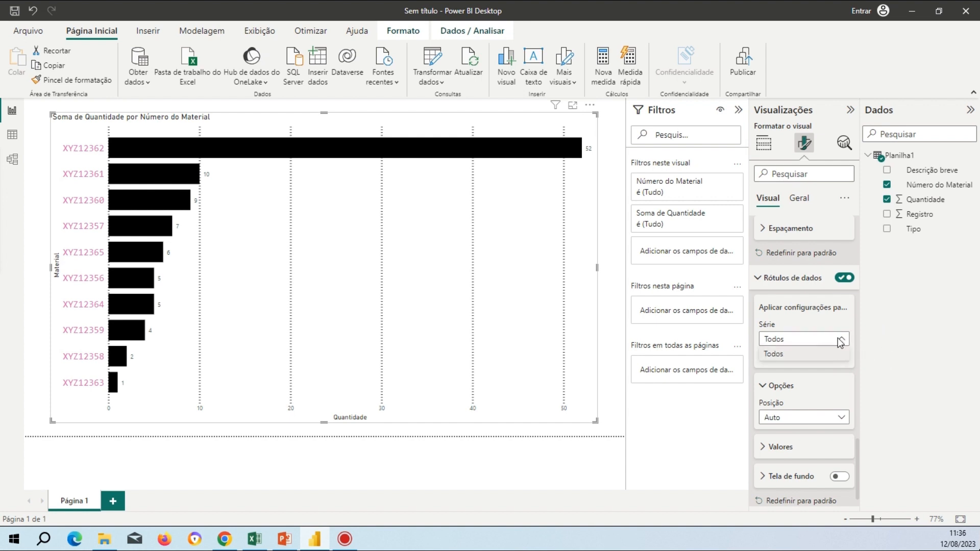
{"action": "left_click", "coordinate": [832, 355]}
{"action": "scroll", "coordinate": [813, 391], "scroll_direction": "down", "scroll_amount": 1}
Step: Try the data labels at the Extremidade interna, Extremidade externa, Interior central and Base interna positions
{"action": "left_click", "coordinate": [820, 388]}
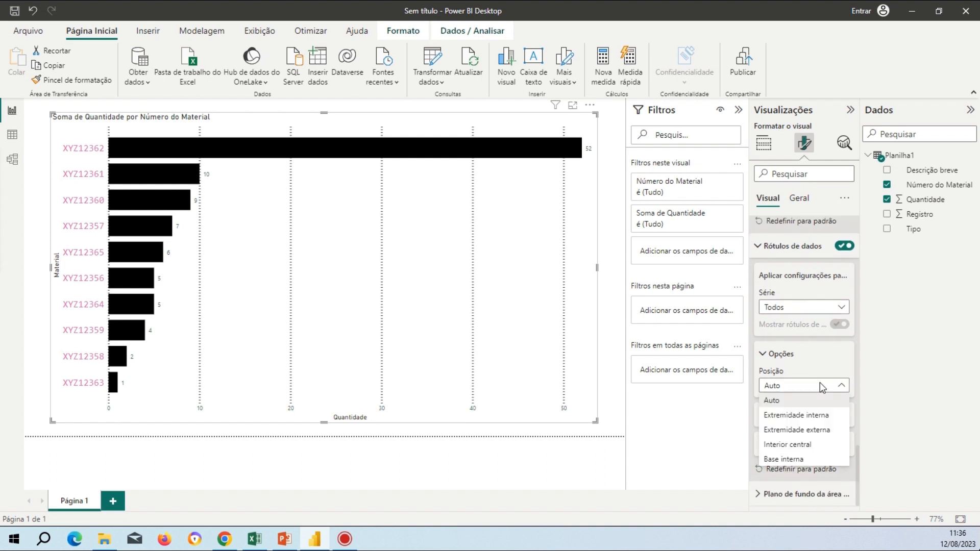
{"action": "left_click", "coordinate": [823, 418]}
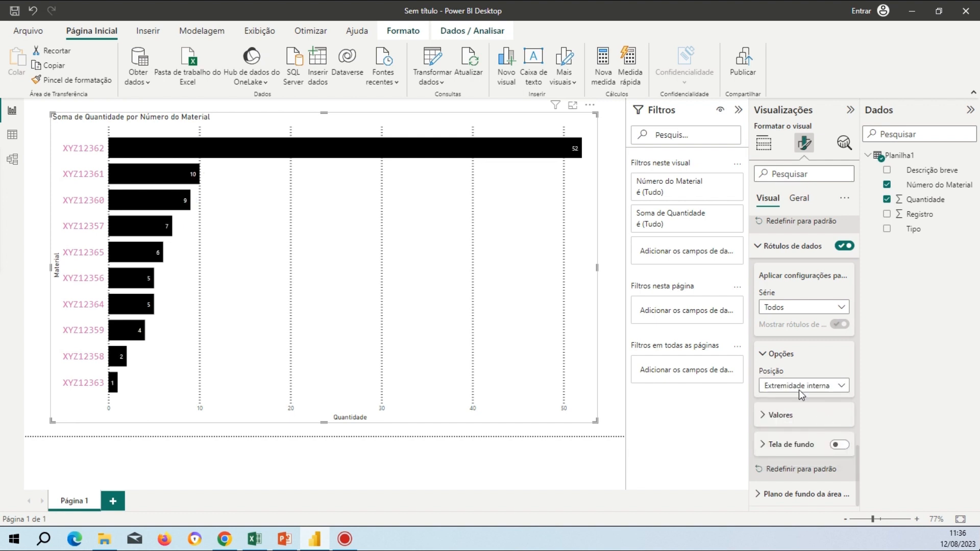
{"action": "mouse_move", "coordinate": [562, 159]}
{"action": "left_click", "coordinate": [840, 388]}
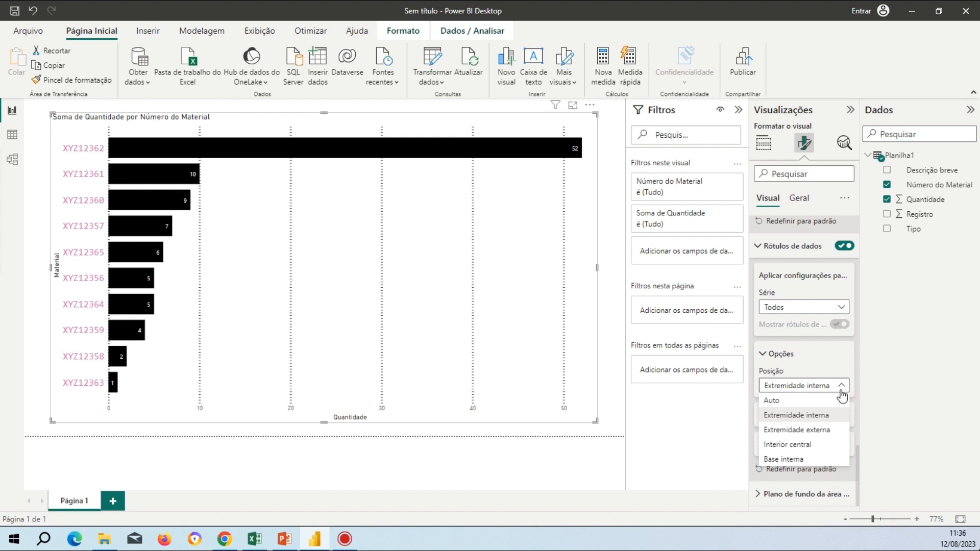
{"action": "left_click", "coordinate": [822, 432]}
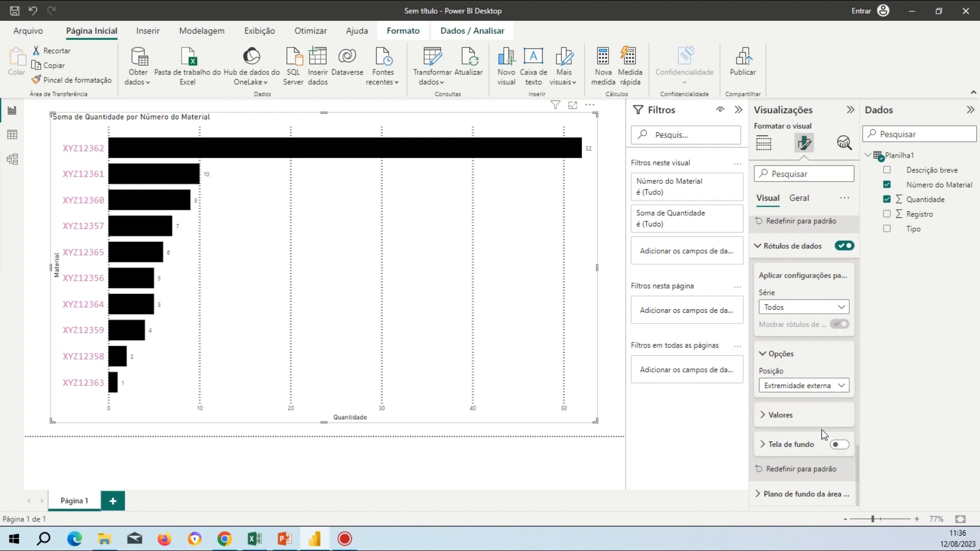
{"action": "left_click", "coordinate": [815, 389]}
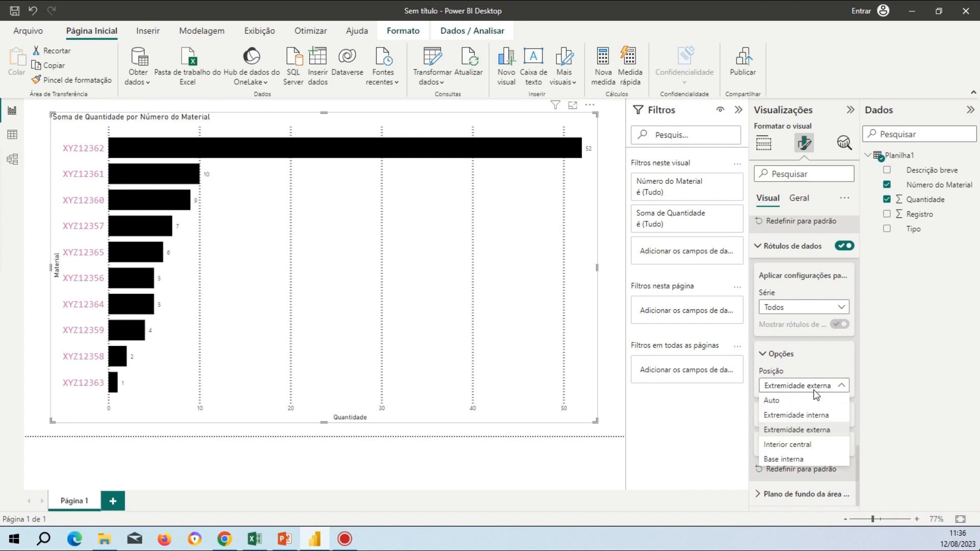
{"action": "left_click", "coordinate": [813, 446]}
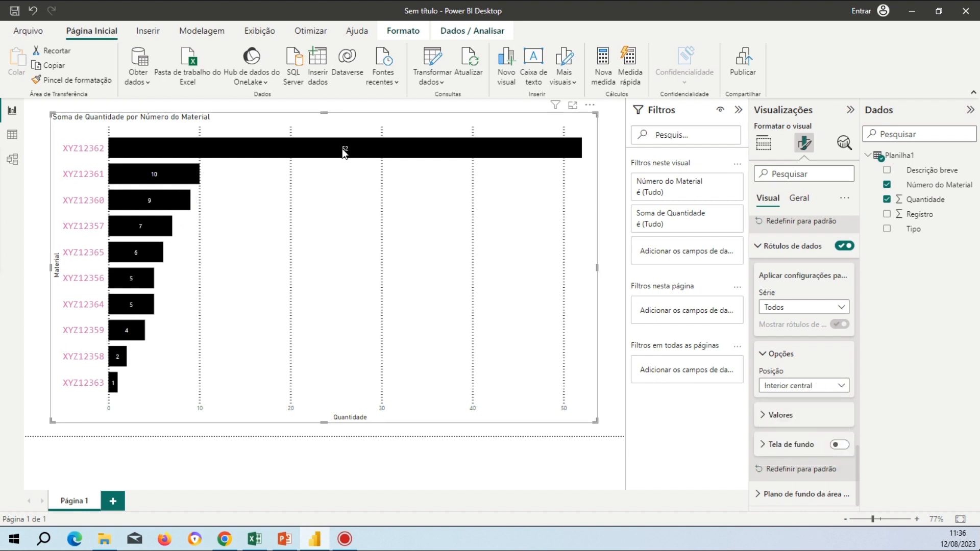
{"action": "left_click", "coordinate": [810, 389]}
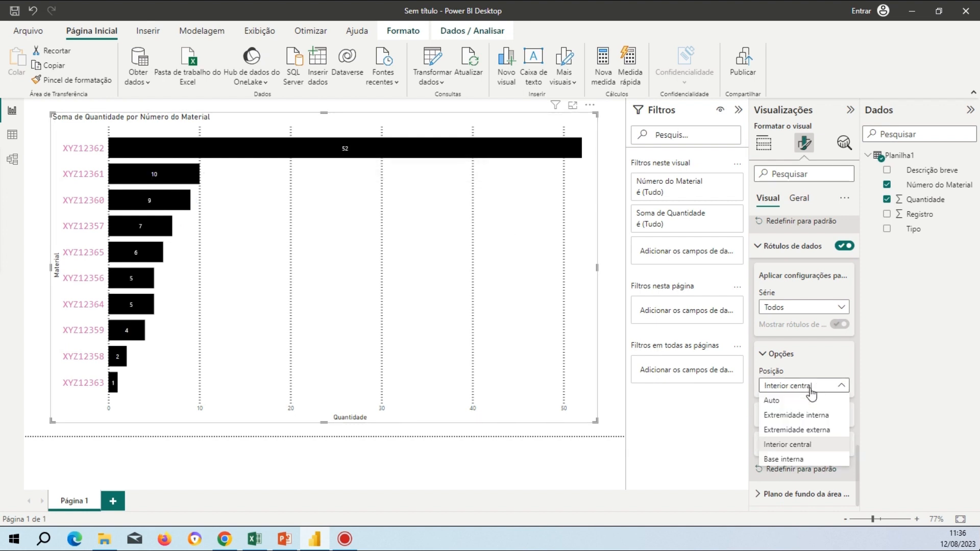
{"action": "left_click", "coordinate": [815, 458]}
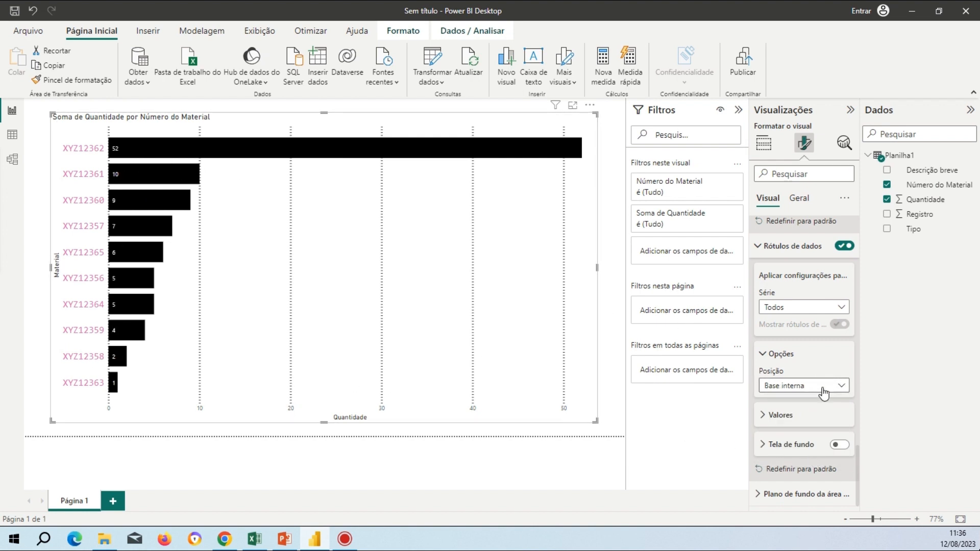
Step: Set the position of the data labels to Extremidade interna
{"action": "left_click", "coordinate": [821, 388]}
{"action": "left_click", "coordinate": [822, 420]}
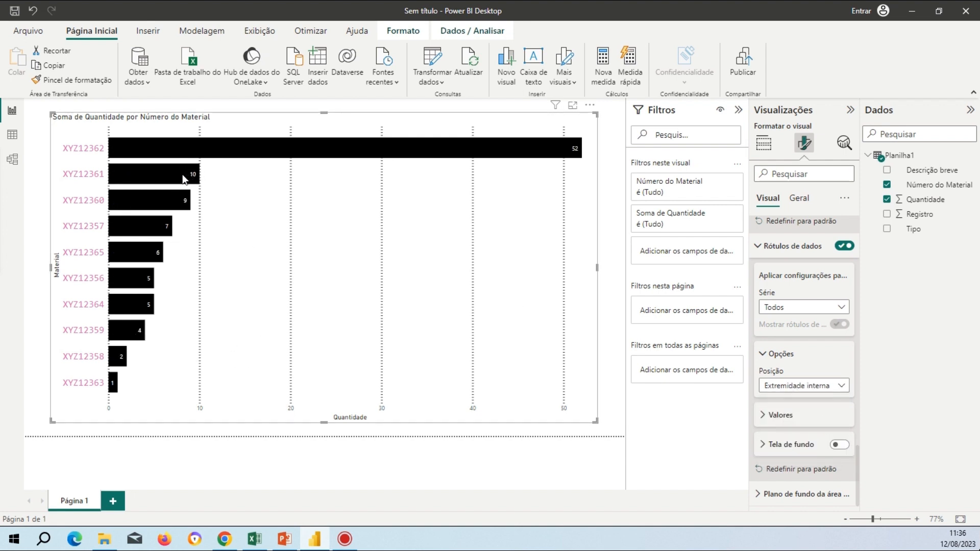
{"action": "mouse_move", "coordinate": [183, 178]}
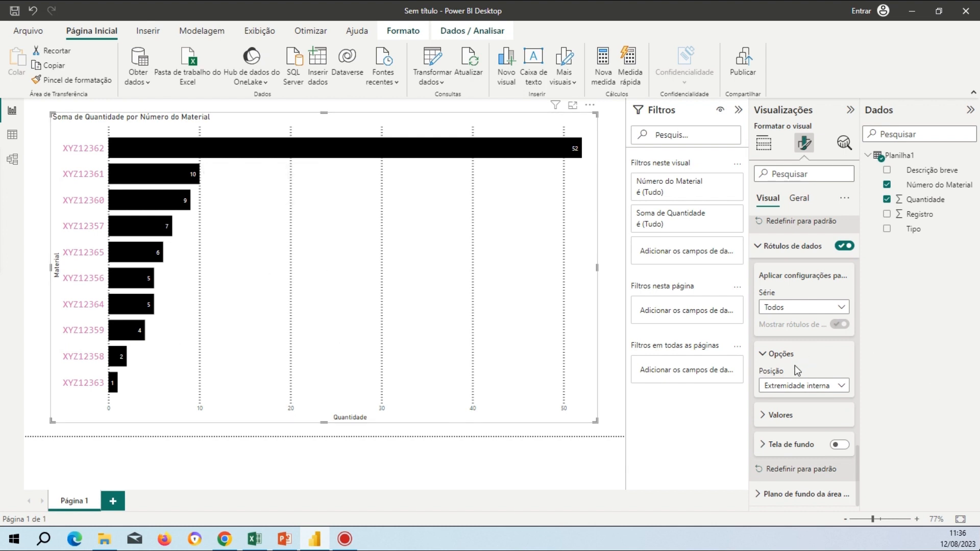
Step: Turn on the data labels' background (Tela de fundo) and set its color to pink
{"action": "mouse_move", "coordinate": [140, 344]}
{"action": "left_click", "coordinate": [839, 444]}
{"action": "left_click", "coordinate": [763, 445]}
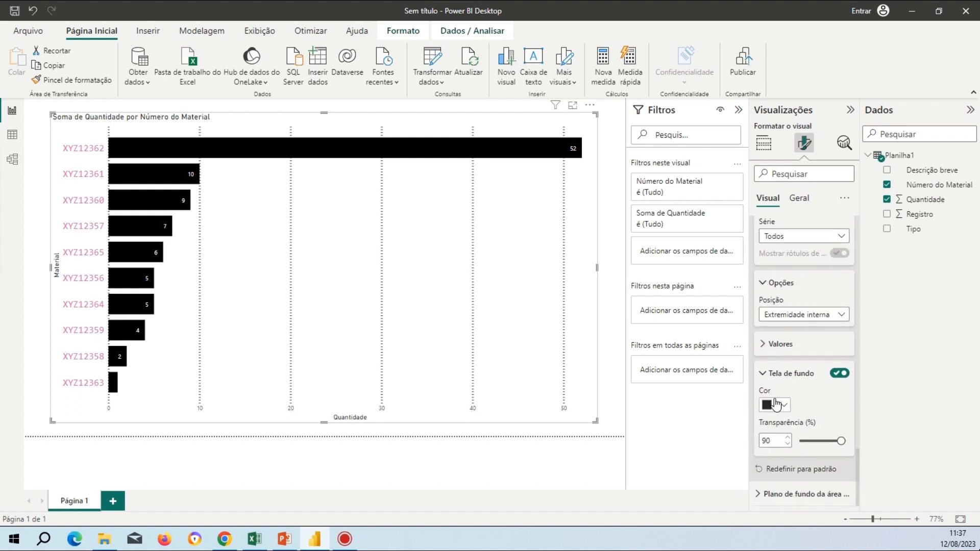
{"action": "scroll", "coordinate": [775, 414], "scroll_direction": "down", "scroll_amount": 3}
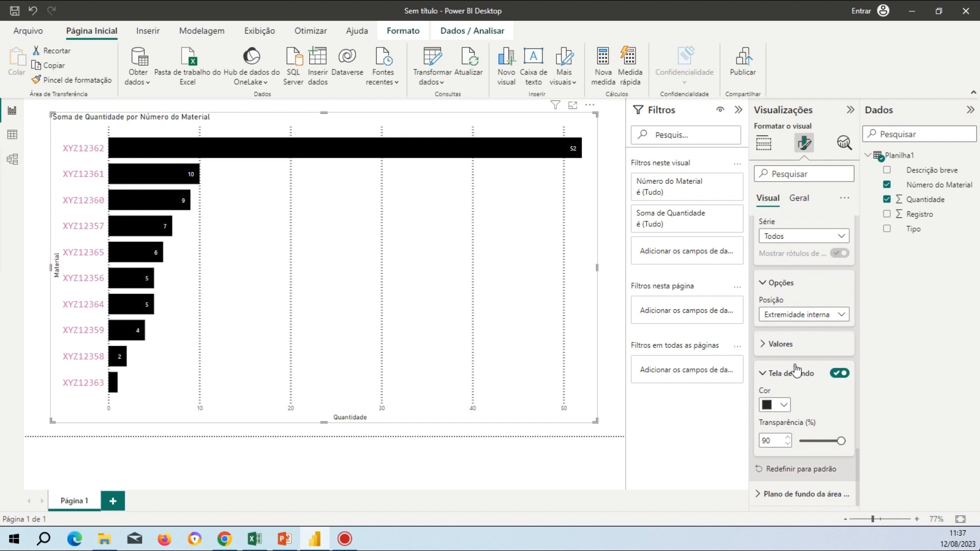
{"action": "left_click", "coordinate": [784, 405]}
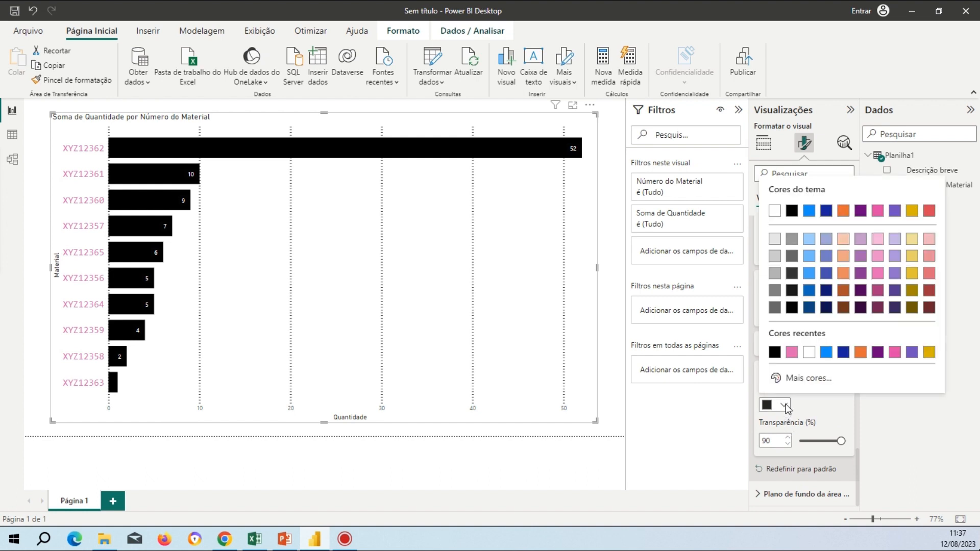
{"action": "left_click", "coordinate": [794, 356]}
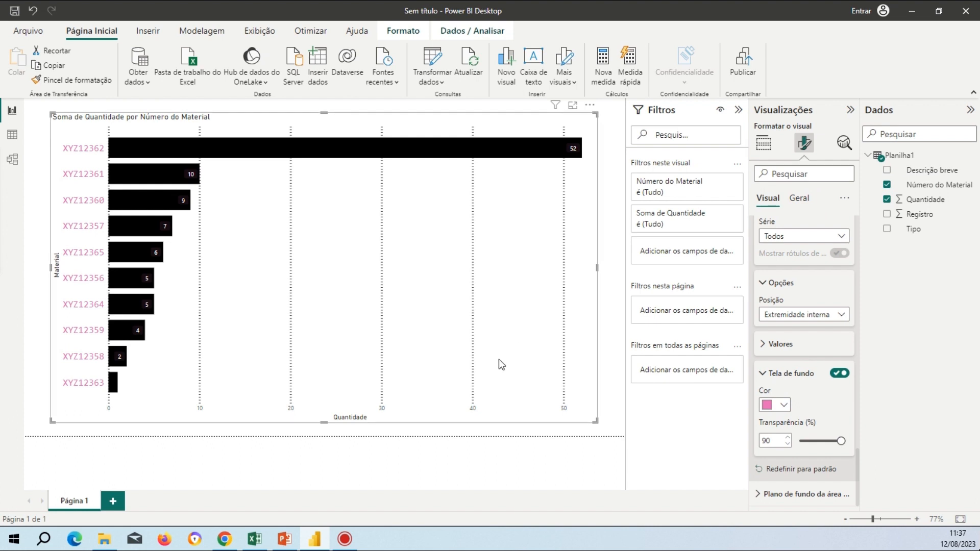
Step: Try the label background's transparency at 0% and 100%, and leave it set to 0%
{"action": "left_click_drag", "start_coordinate": [840, 441], "coordinate": [796, 451]}
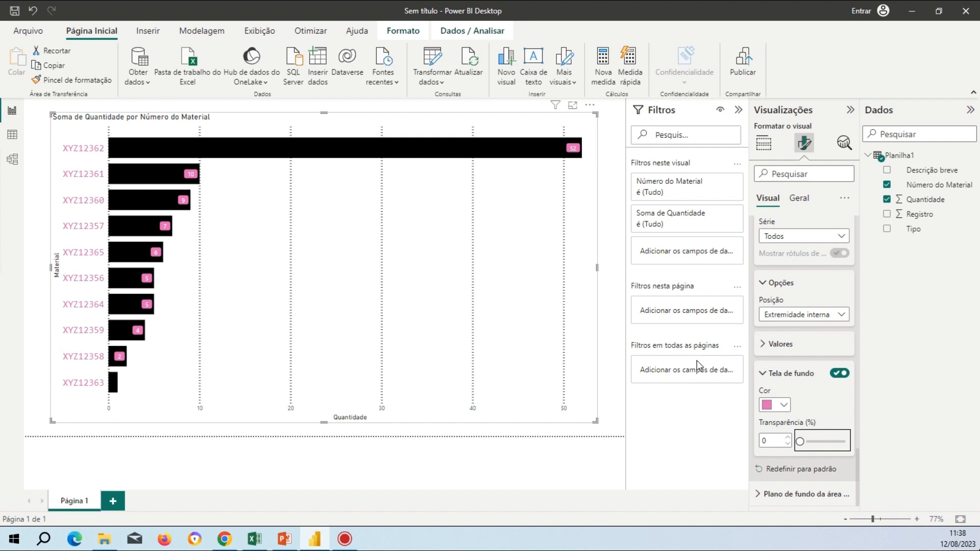
{"action": "left_click_drag", "start_coordinate": [805, 444], "coordinate": [882, 454]}
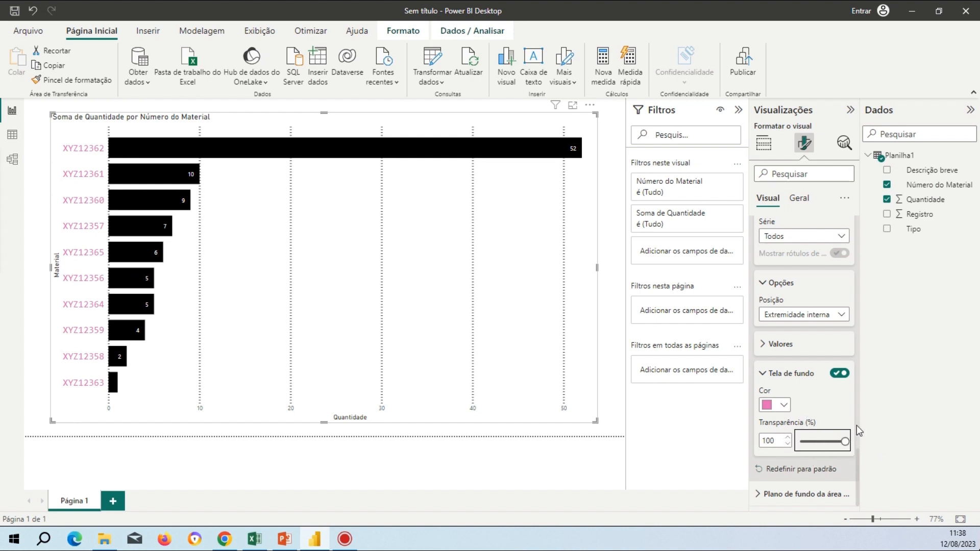
{"action": "left_click_drag", "start_coordinate": [845, 441], "coordinate": [757, 433]}
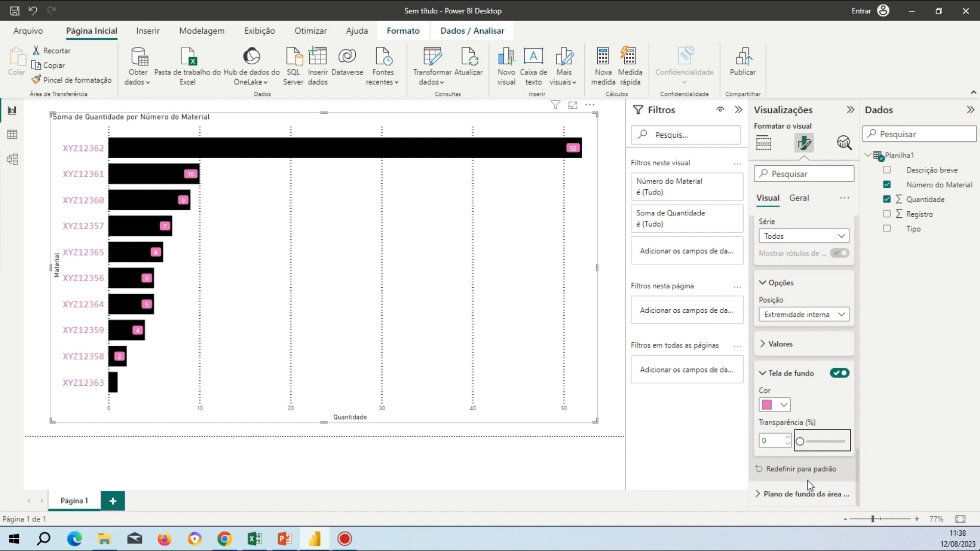
Step: Open the file browser for a plot area background image and close it without choosing a file
{"action": "left_click", "coordinate": [805, 494]}
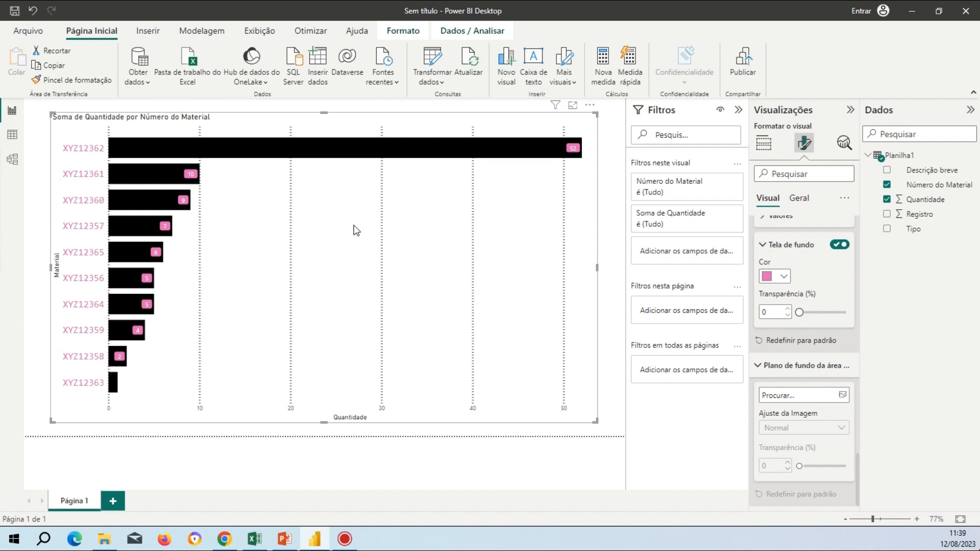
{"action": "left_click", "coordinate": [810, 397]}
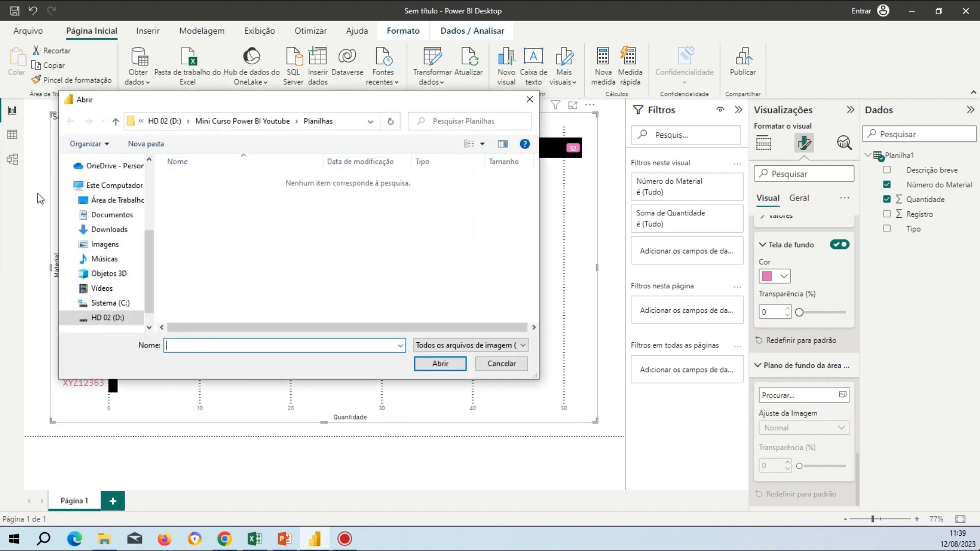
{"action": "left_click", "coordinate": [530, 99]}
{"action": "mouse_move", "coordinate": [291, 145]}
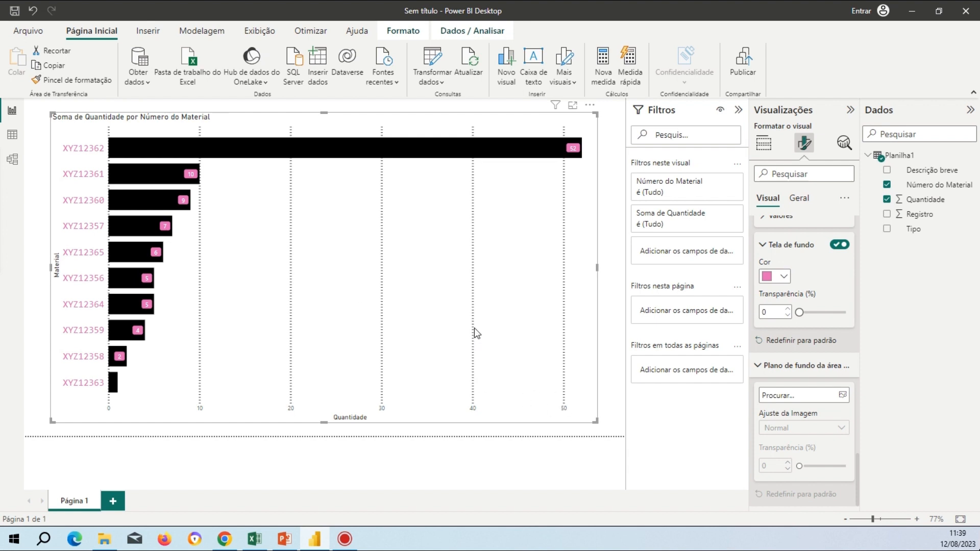
Step: Deselect and reselect the chart, and enlarge it slightly from its lower-right corner
{"action": "left_click", "coordinate": [597, 427]}
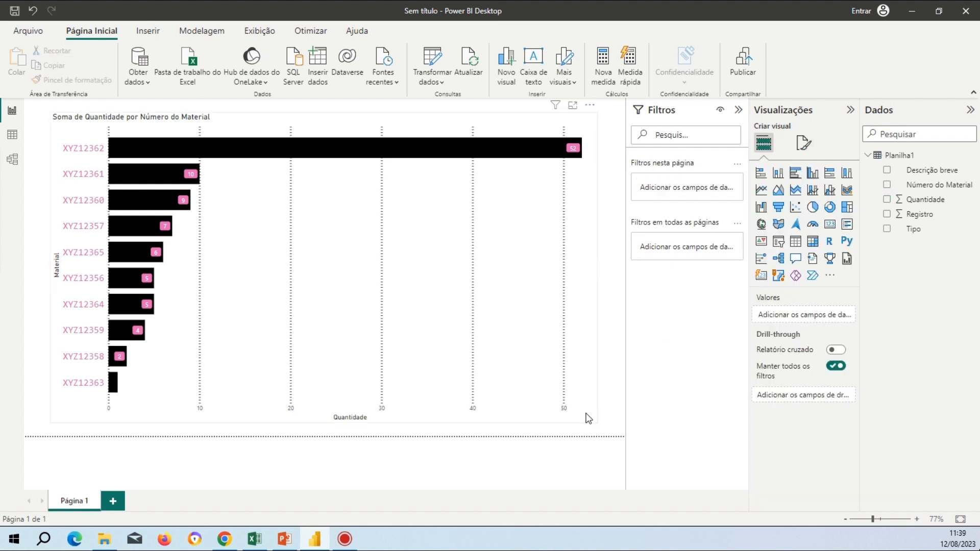
{"action": "left_click", "coordinate": [587, 418]}
{"action": "mouse_move", "coordinate": [596, 422]}
{"action": "left_mouse_down"}
{"action": "mouse_move", "coordinate": [513, 347]}
{"action": "mouse_move", "coordinate": [435, 321]}
{"action": "mouse_move", "coordinate": [582, 424]}
{"action": "mouse_move", "coordinate": [611, 425]}
{"action": "left_mouse_up"}
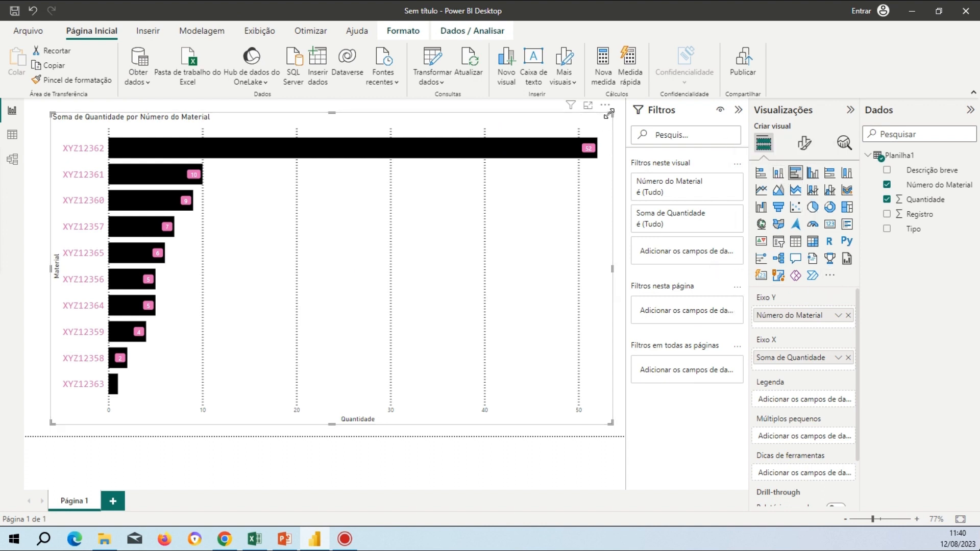
Step: Try the chart as a stacked bar and a stacked column, and convert it to a pie chart
{"action": "left_click", "coordinate": [763, 174]}
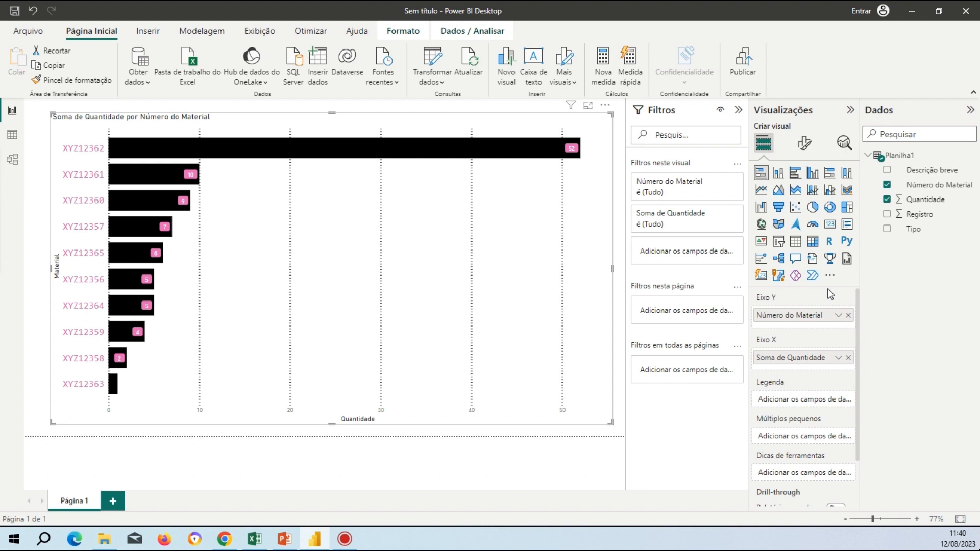
{"action": "left_click", "coordinate": [778, 174]}
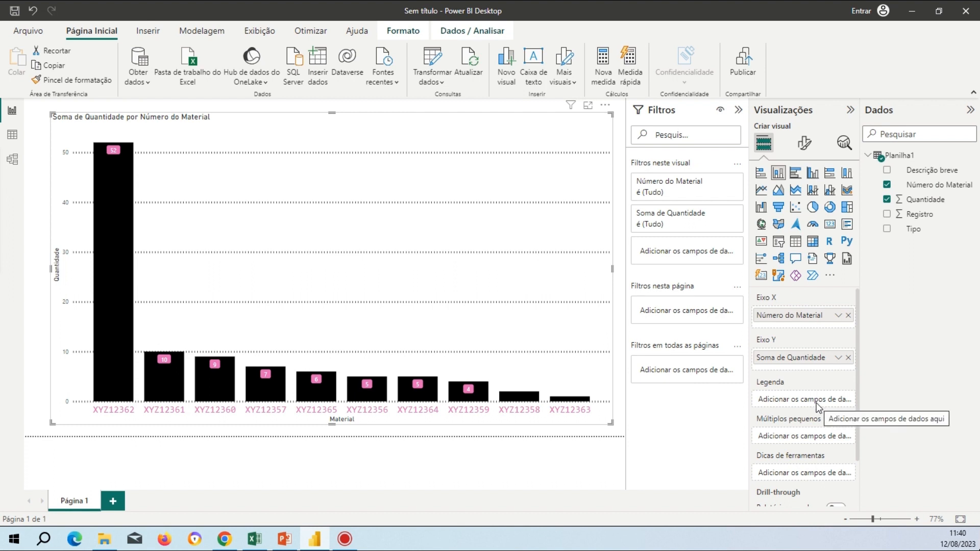
{"action": "left_click", "coordinate": [812, 207]}
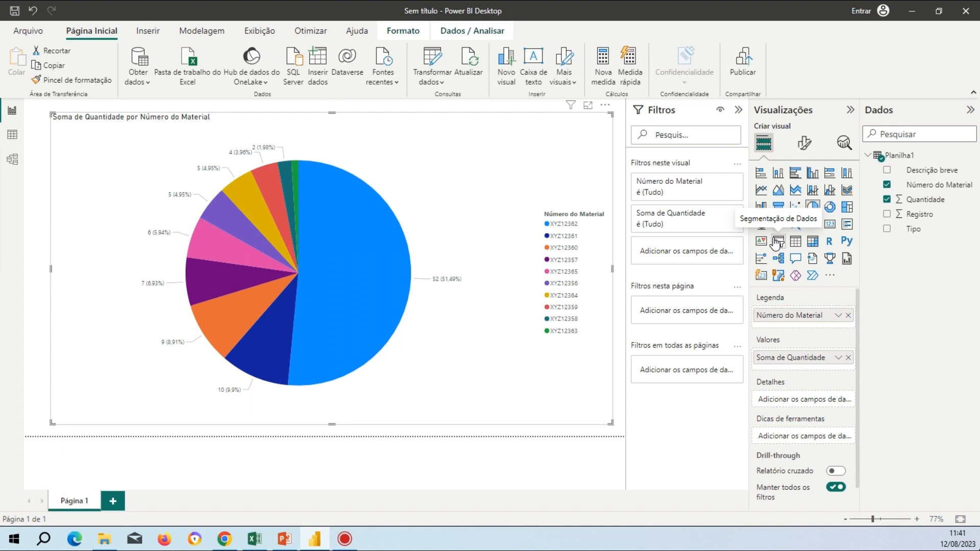
{"action": "left_click", "coordinate": [613, 429]}
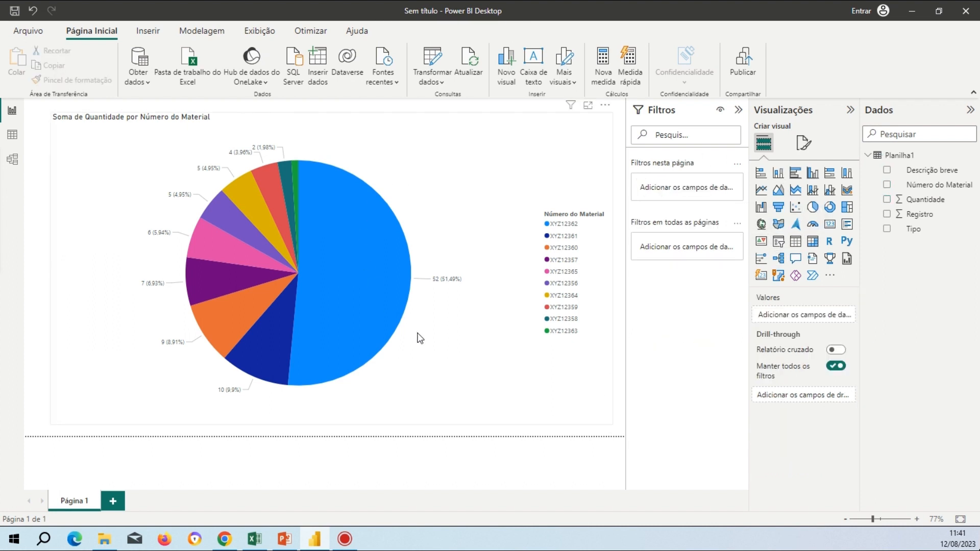
{"action": "left_click", "coordinate": [449, 366]}
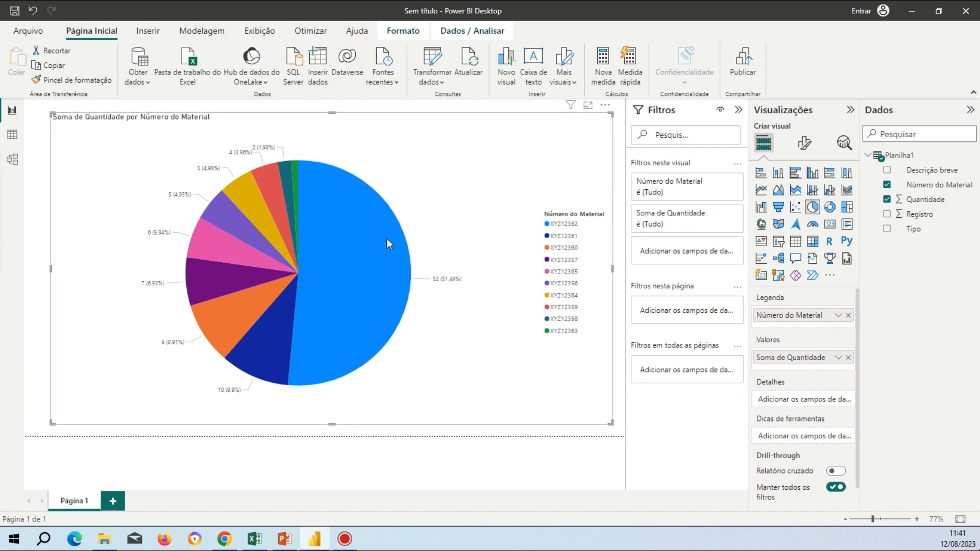
Step: Shrink the pie chart to under half its width and height and move it into the page's upper-left corner
{"action": "mouse_move", "coordinate": [356, 254]}
{"action": "mouse_move", "coordinate": [149, 285]}
{"action": "mouse_move", "coordinate": [375, 302]}
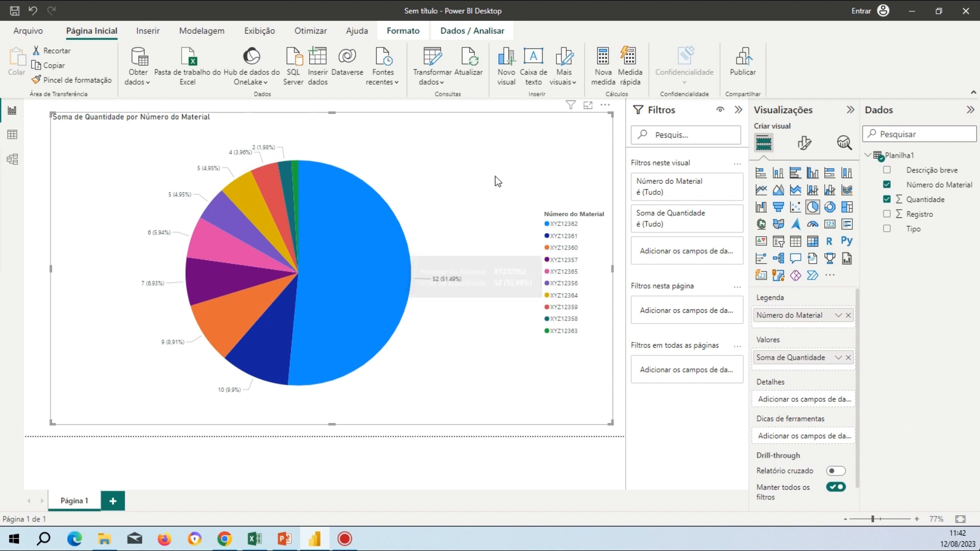
{"action": "mouse_move", "coordinate": [393, 254]}
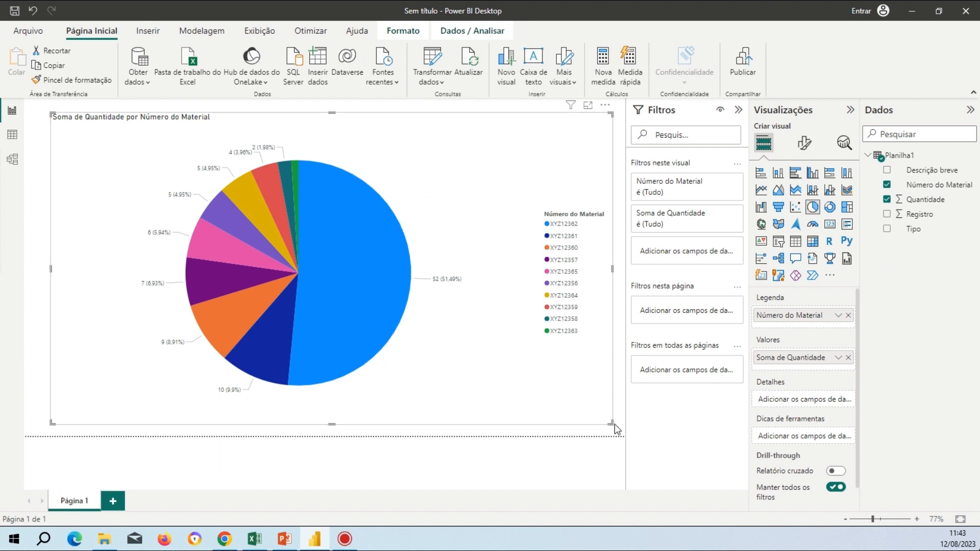
{"action": "left_click_drag", "start_coordinate": [611, 421], "coordinate": [290, 288]}
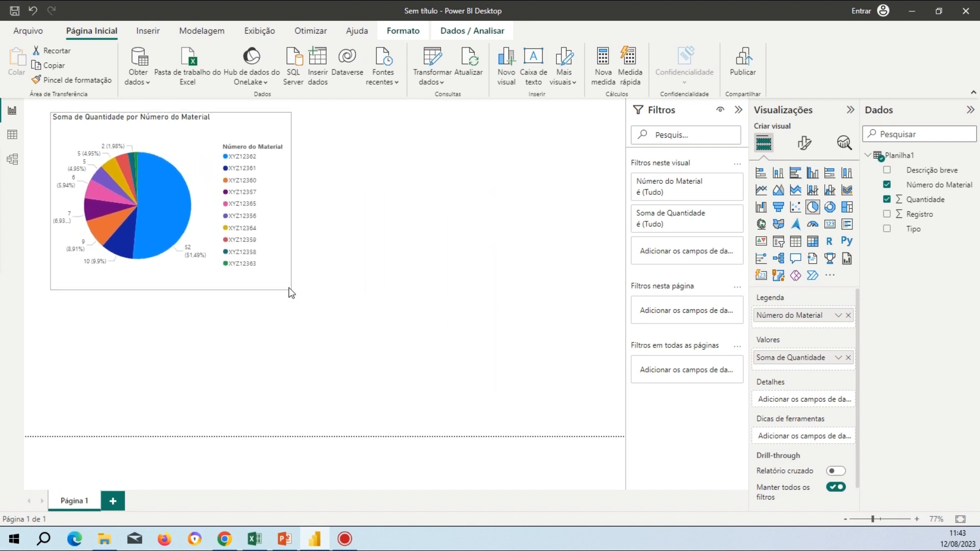
{"action": "left_click", "coordinate": [435, 219]}
{"action": "left_click_drag", "start_coordinate": [245, 262], "coordinate": [218, 248]}
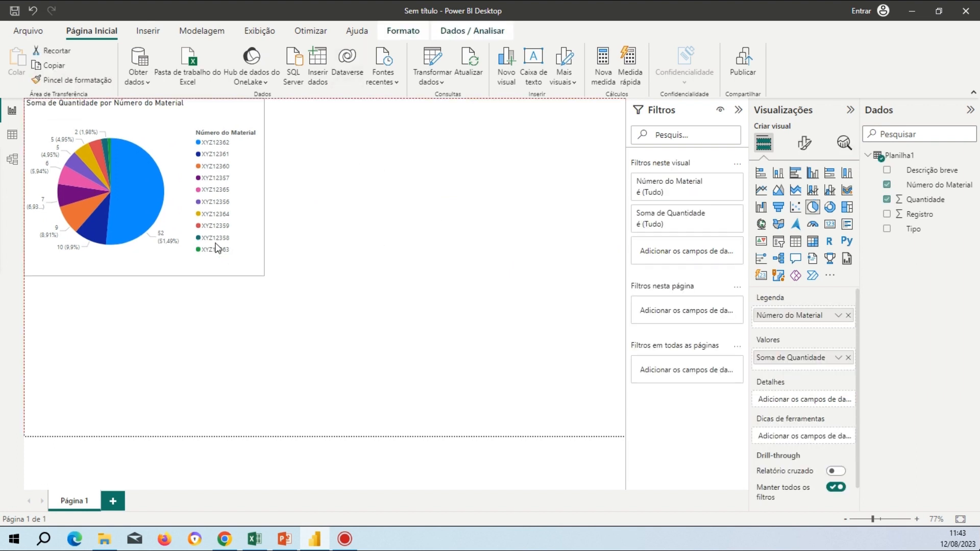
{"action": "left_click", "coordinate": [545, 242]}
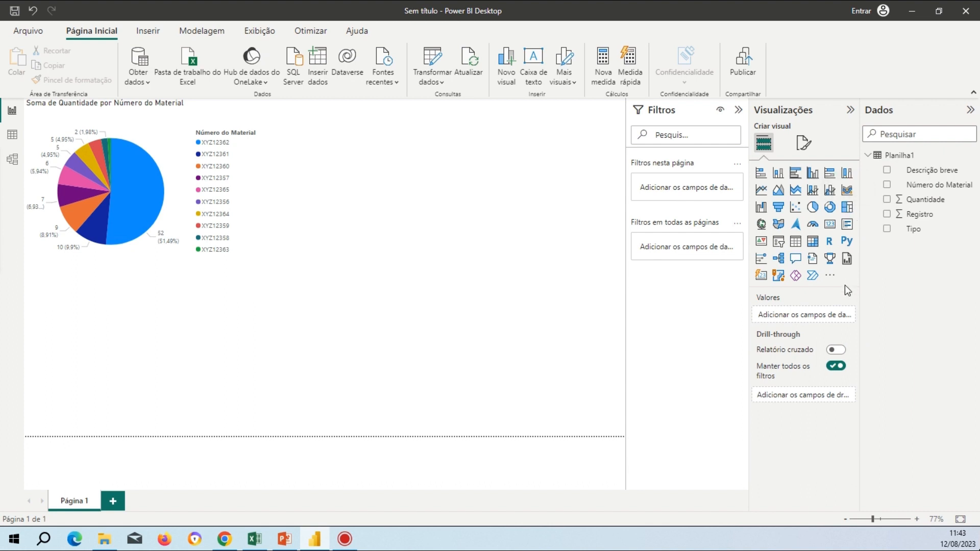
{"action": "left_click", "coordinate": [850, 212]}
{"action": "left_click_drag", "start_coordinate": [250, 314], "coordinate": [492, 165]}
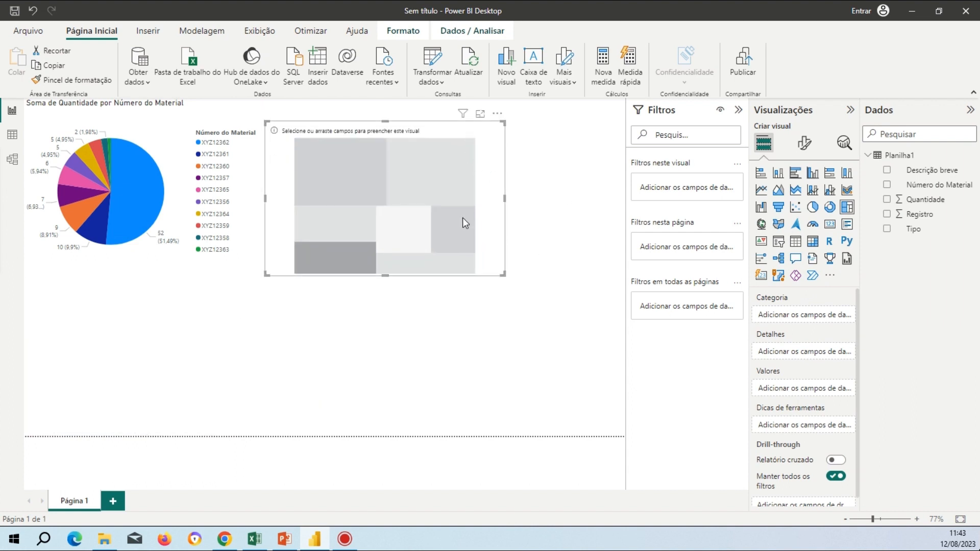
{"action": "left_click_drag", "start_coordinate": [495, 257], "coordinate": [539, 248]}
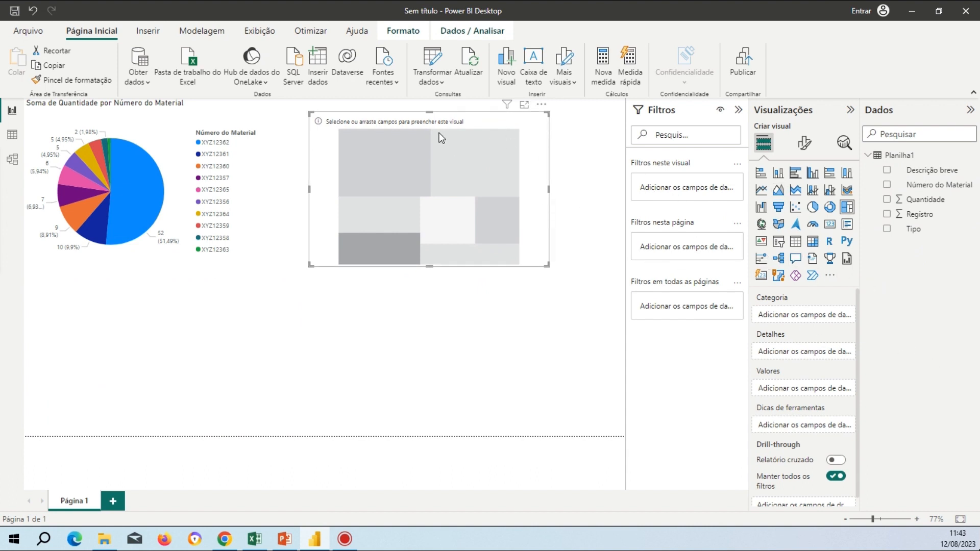
{"action": "key", "text": "Delete"}
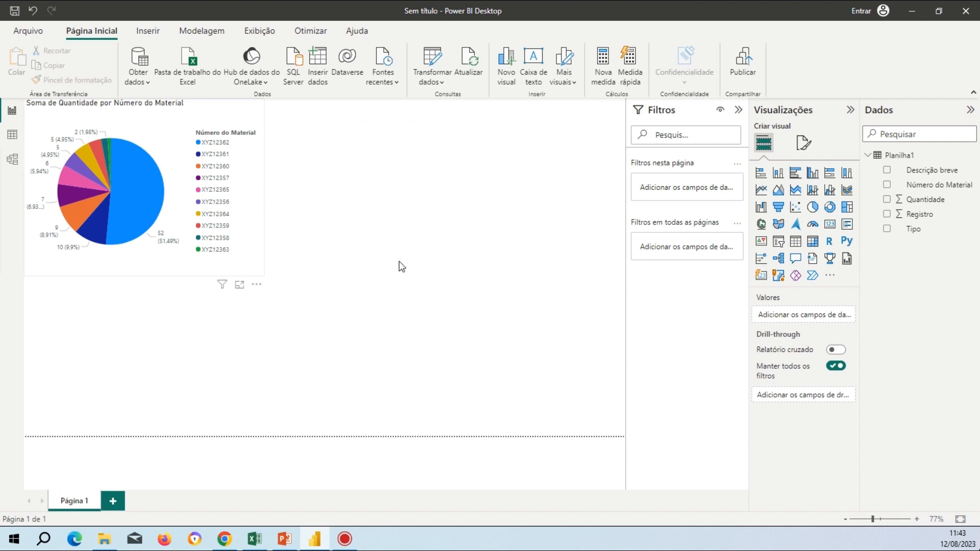
Step: Convert the pie chart to a treemap, enlarge it, and move it toward the right side of the page
{"action": "left_click", "coordinate": [233, 265]}
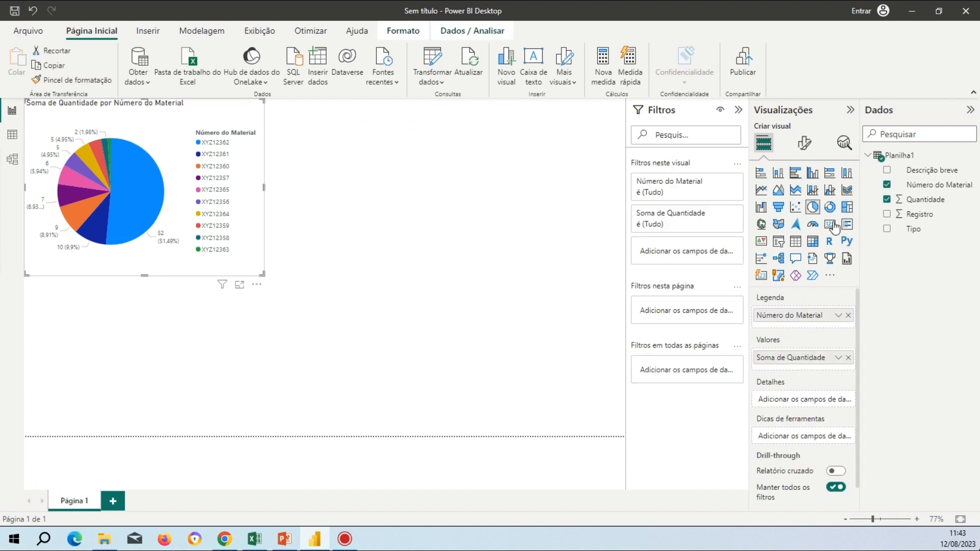
{"action": "left_click", "coordinate": [847, 207]}
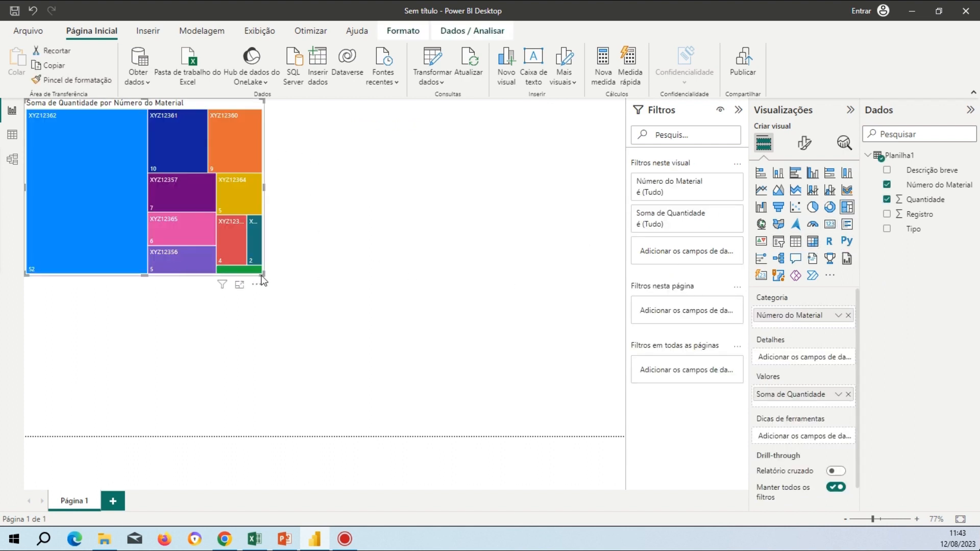
{"action": "left_click_drag", "start_coordinate": [263, 276], "coordinate": [421, 340]}
{"action": "left_click_drag", "start_coordinate": [66, 241], "coordinate": [261, 245]}
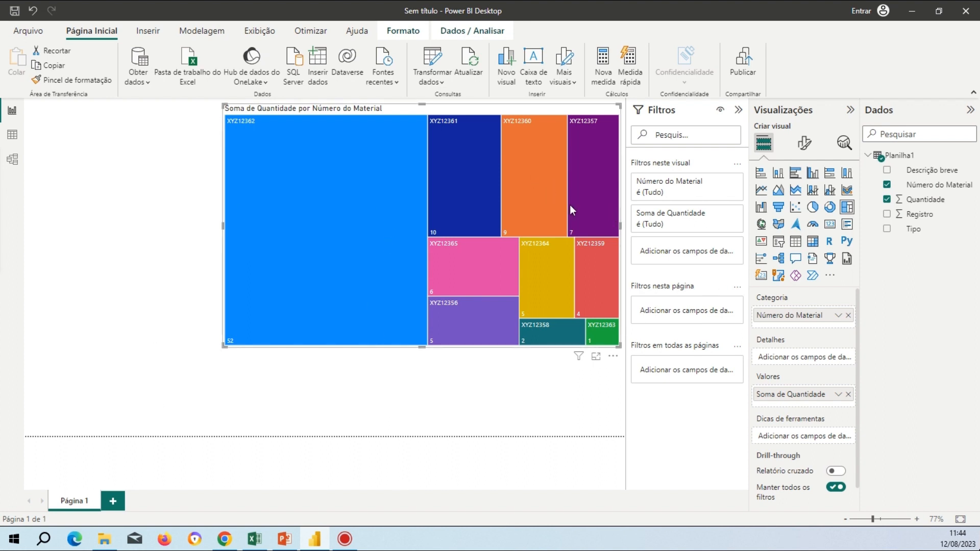
Step: Convert the treemap to a funnel chart, shrink it, and place it in the page's upper-left corner
{"action": "left_click", "coordinate": [781, 210]}
{"action": "left_click_drag", "start_coordinate": [534, 209], "coordinate": [390, 222]}
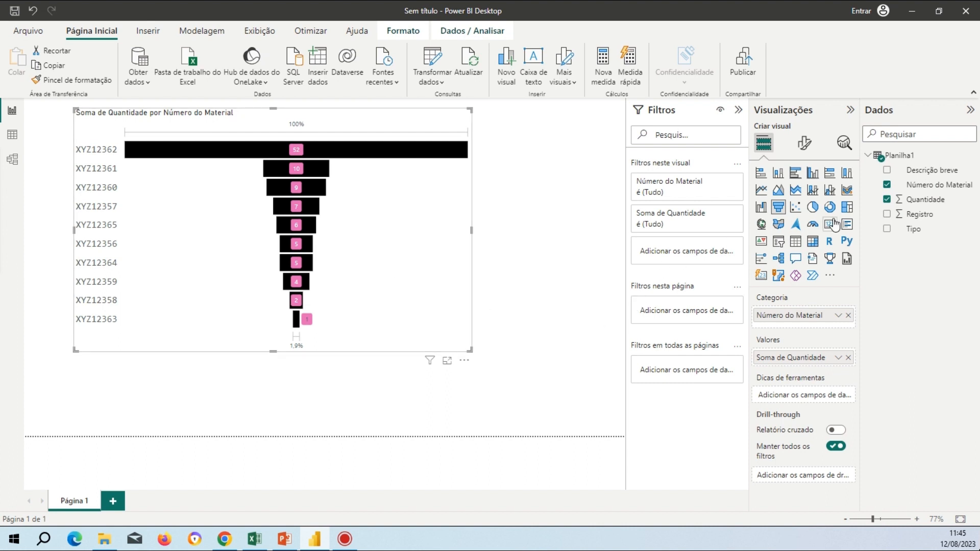
{"action": "left_click_drag", "start_coordinate": [416, 230], "coordinate": [564, 314]}
{"action": "left_click_drag", "start_coordinate": [223, 196], "coordinate": [320, 291]}
{"action": "left_click_drag", "start_coordinate": [325, 351], "coordinate": [30, 158]}
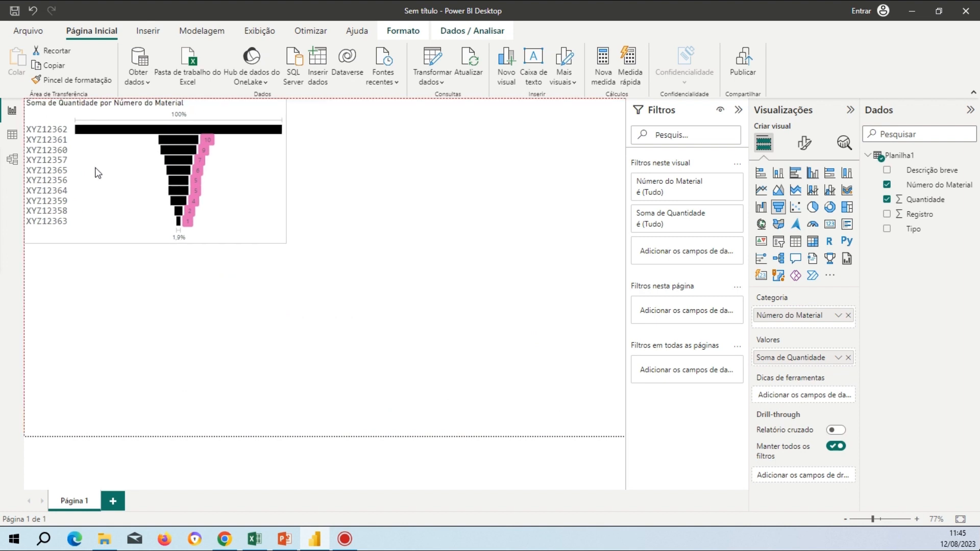
{"action": "left_click", "coordinate": [299, 332]}
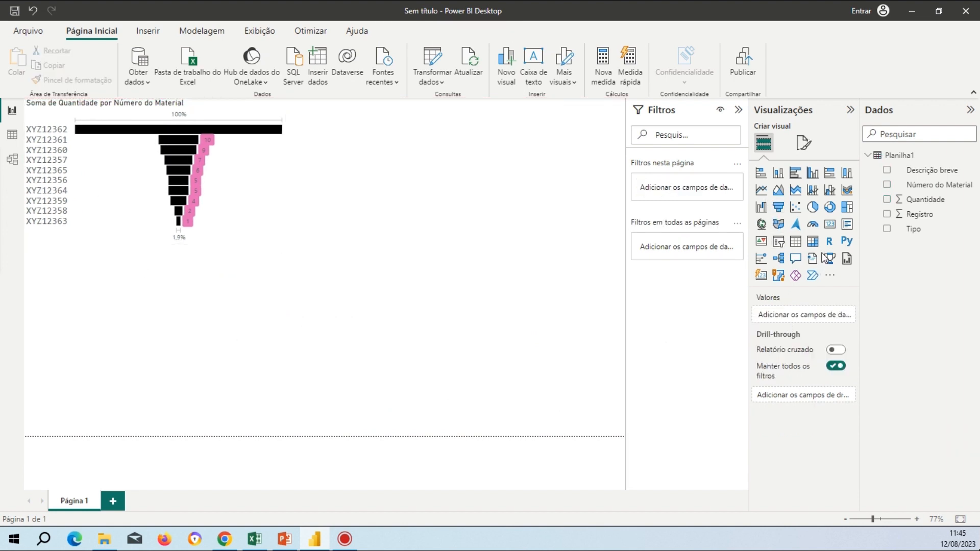
Step: Add a card visual to the right of the funnel chart and fill it with the Quantidade field
{"action": "left_click", "coordinate": [829, 228]}
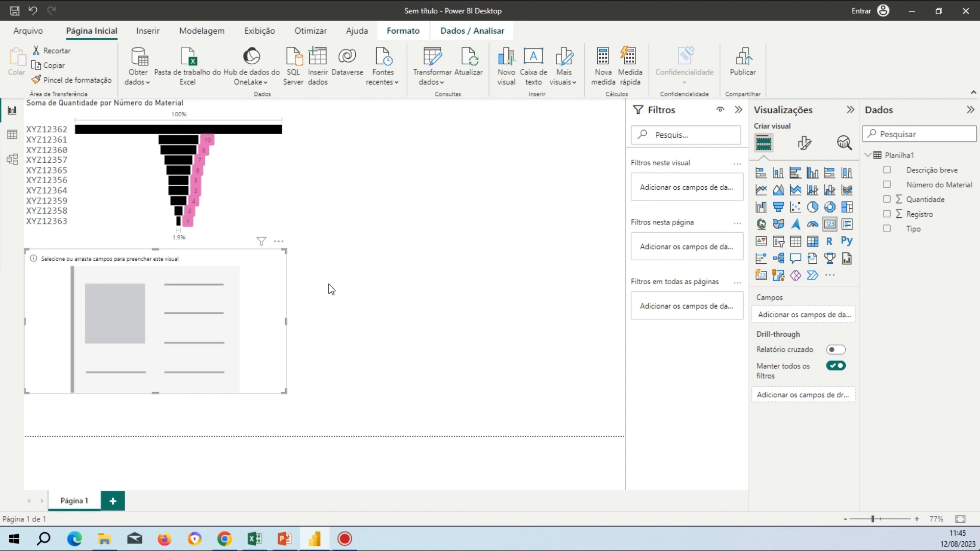
{"action": "left_click_drag", "start_coordinate": [232, 294], "coordinate": [492, 216]}
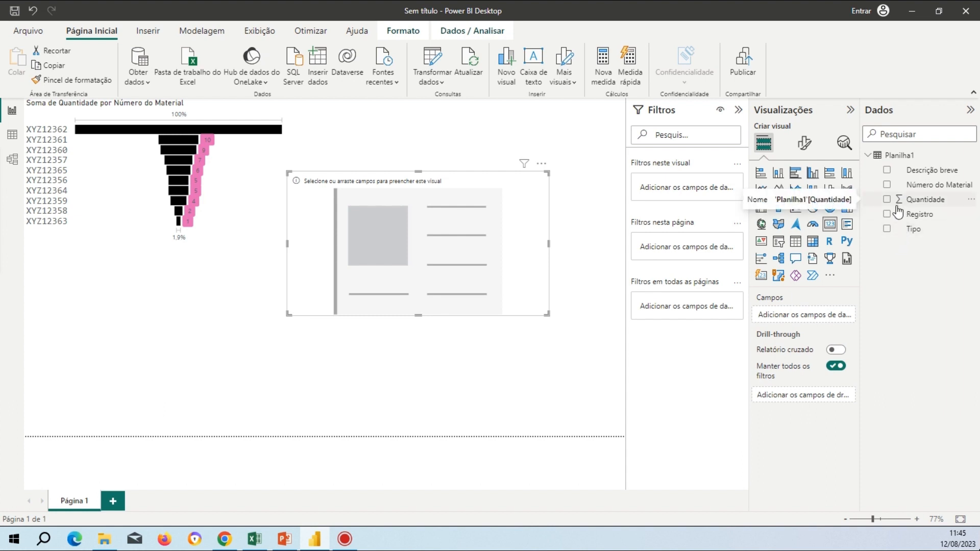
{"action": "left_click_drag", "start_coordinate": [898, 204], "coordinate": [801, 314]}
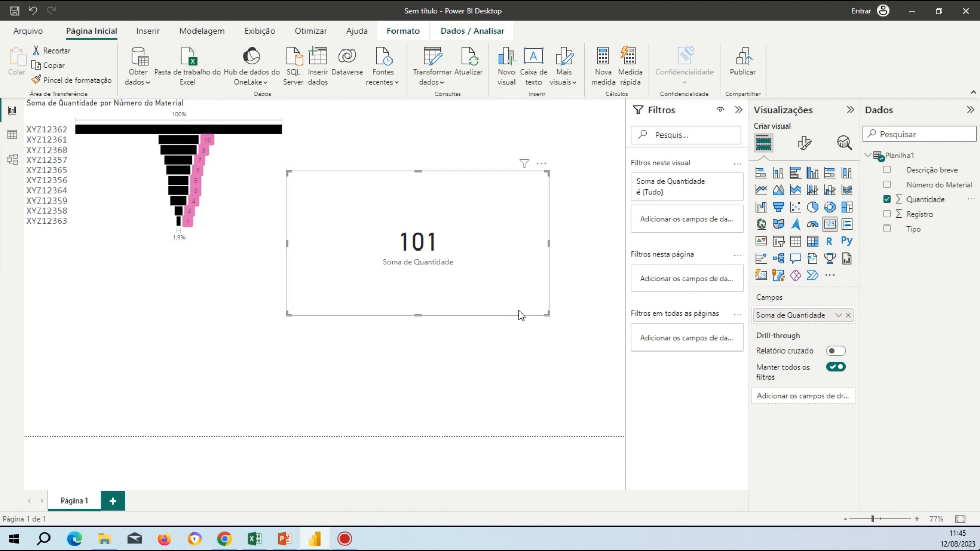
Step: Try Média as the aggregation of Quantidade in the card, and return it to Soma
{"action": "left_click", "coordinate": [838, 316]}
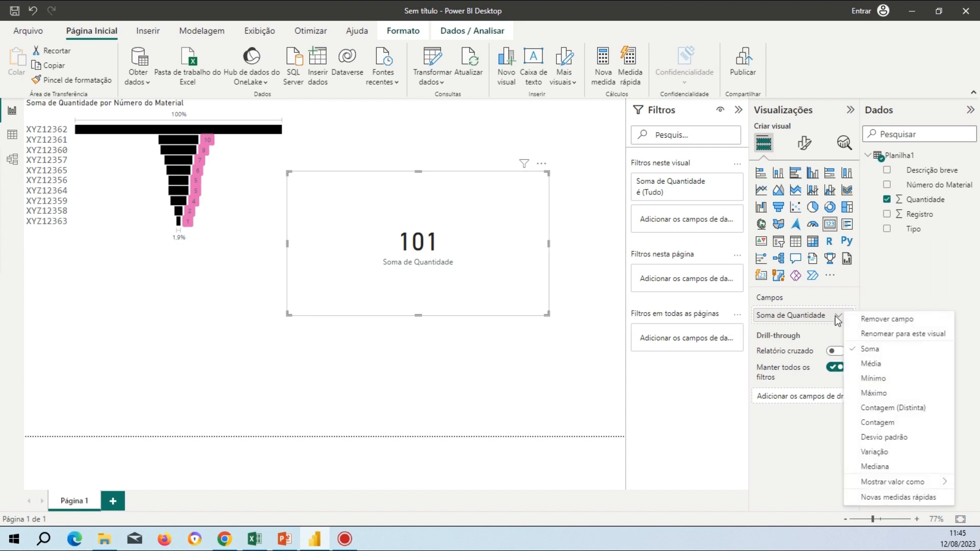
{"action": "left_click", "coordinate": [860, 365]}
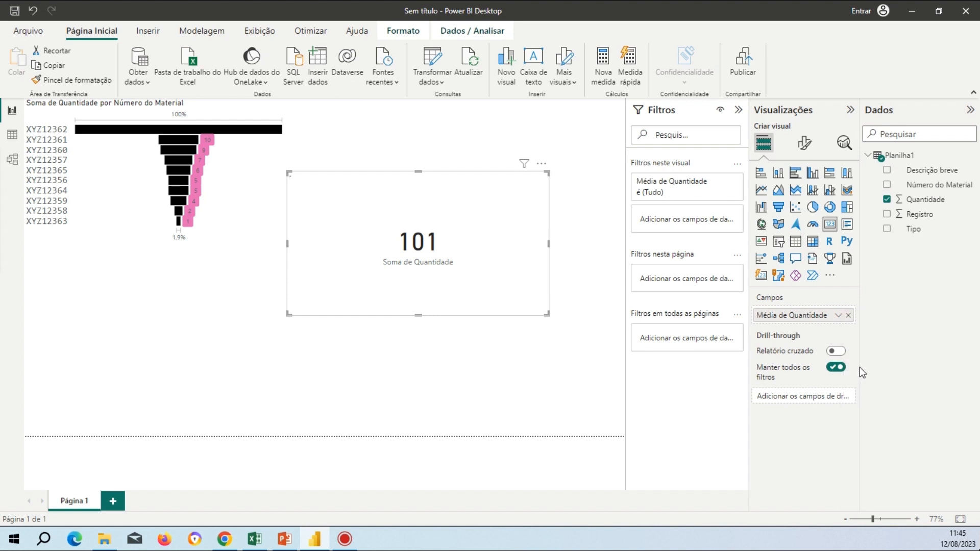
{"action": "left_click", "coordinate": [837, 316]}
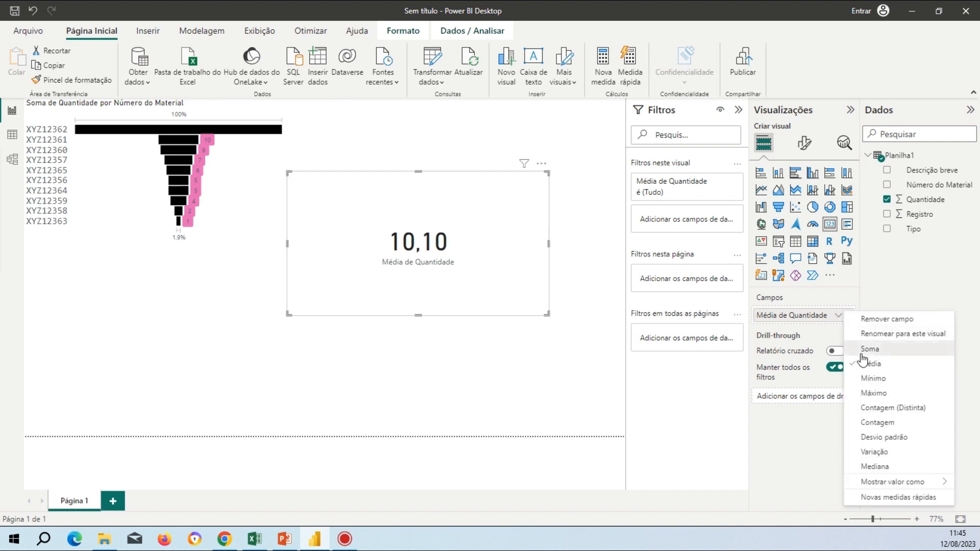
{"action": "left_click", "coordinate": [867, 349]}
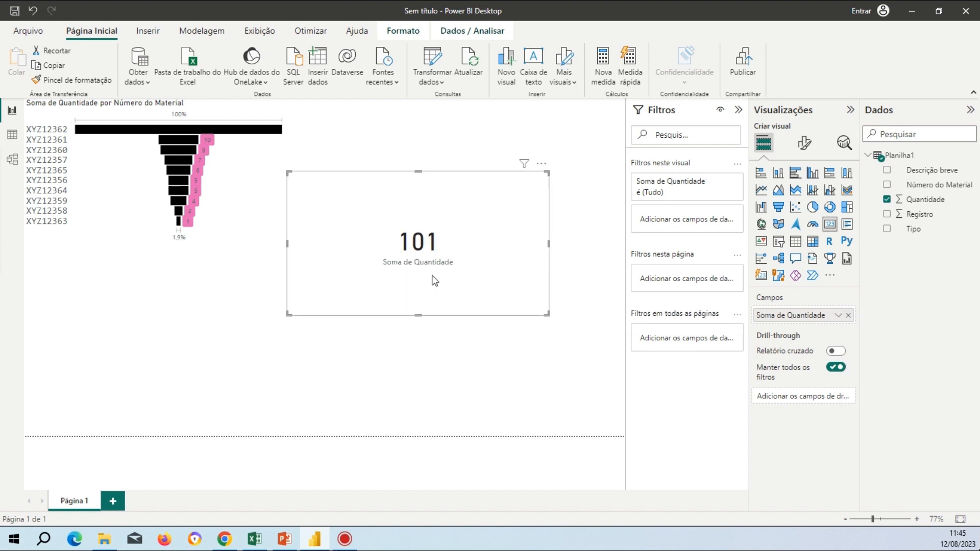
Step: Shrink the Quantidade card and place it just right of the funnel chart, near the upper part of the page
{"action": "left_click_drag", "start_coordinate": [546, 315], "coordinate": [404, 228]}
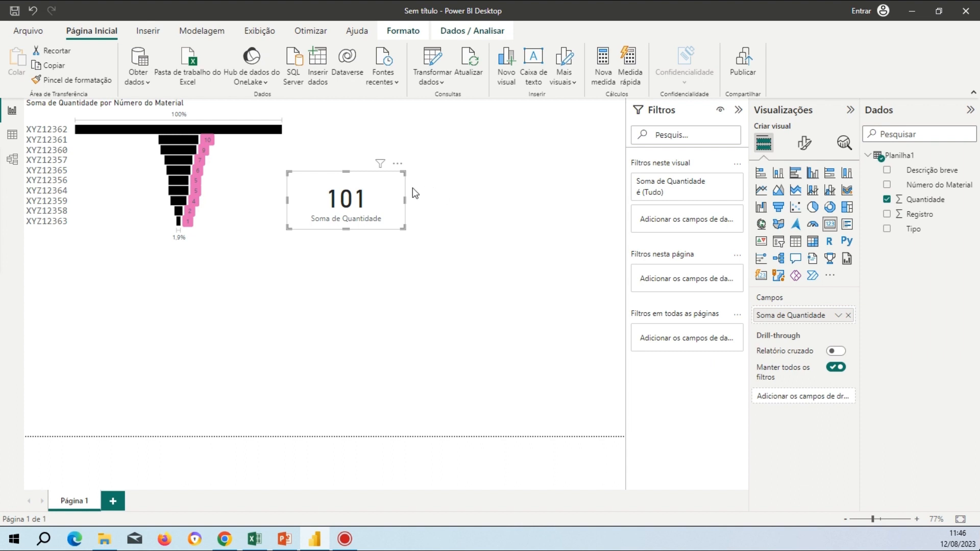
{"action": "left_click_drag", "start_coordinate": [356, 211], "coordinate": [448, 211]}
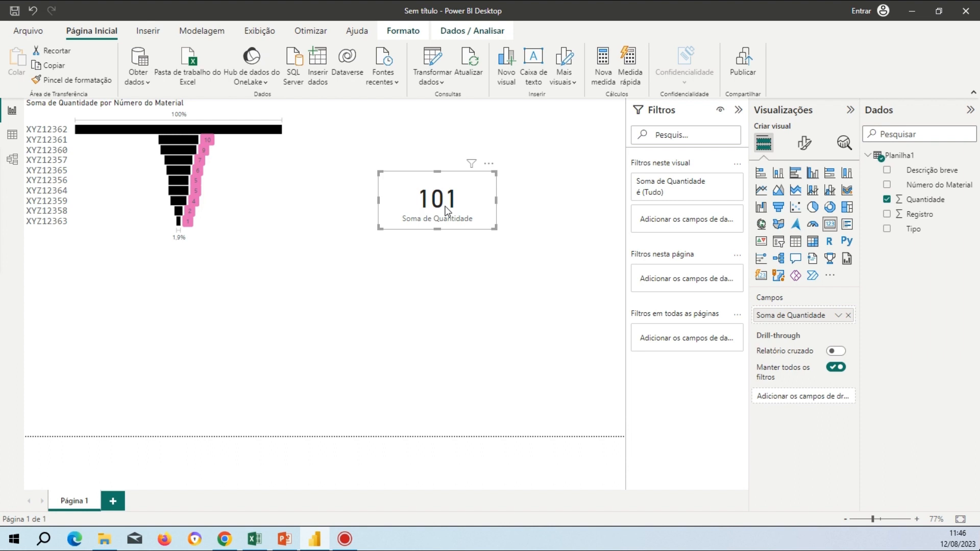
{"action": "left_click_drag", "start_coordinate": [445, 208], "coordinate": [305, 201]}
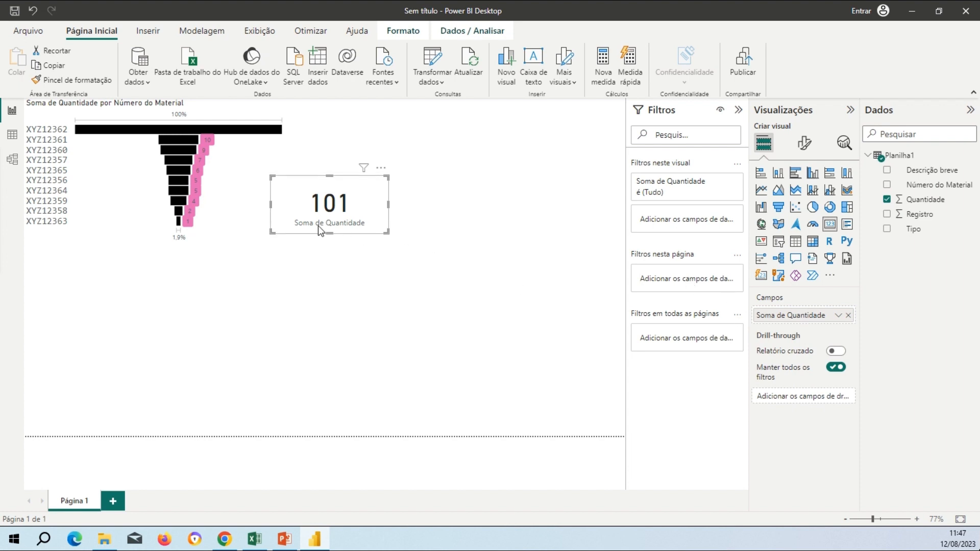
{"action": "left_click_drag", "start_coordinate": [314, 222], "coordinate": [314, 197]}
{"action": "left_click", "coordinate": [607, 338]}
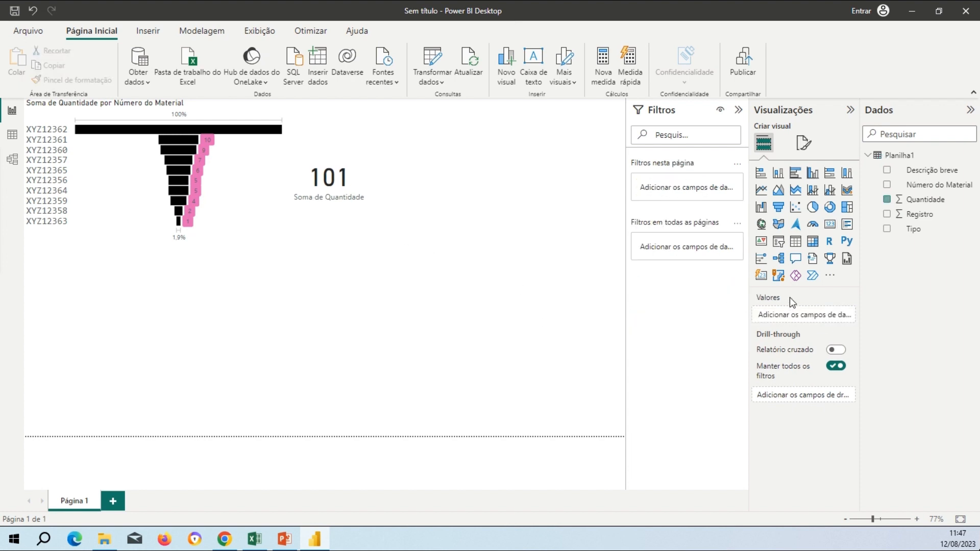
Step: Add a table below the funnel chart with the columns Número do Material, Descrição breve, Quantidade, Registro and Tipo
{"action": "left_click", "coordinate": [794, 245]}
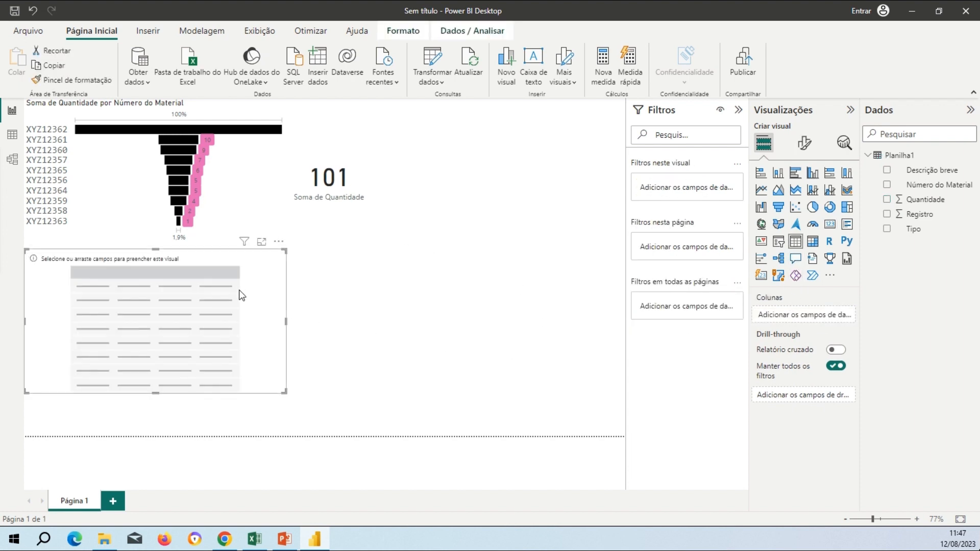
{"action": "left_click_drag", "start_coordinate": [379, 326], "coordinate": [374, 307]}
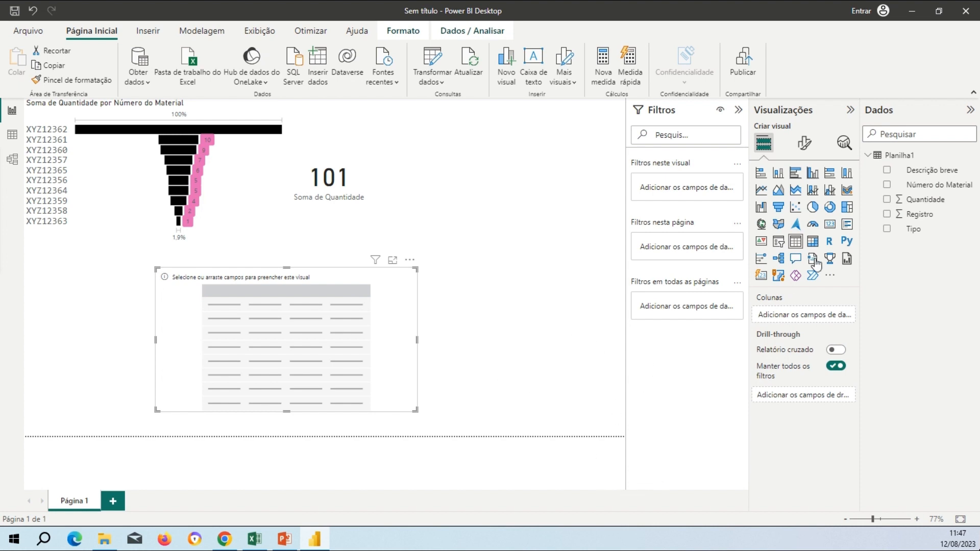
{"action": "left_click_drag", "start_coordinate": [939, 190], "coordinate": [813, 314]}
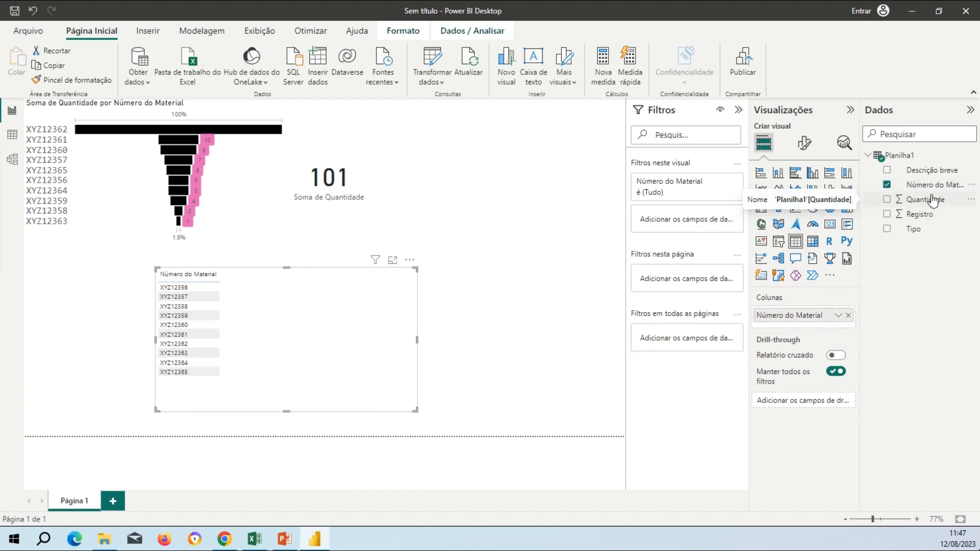
{"action": "left_click_drag", "start_coordinate": [925, 170], "coordinate": [817, 317]}
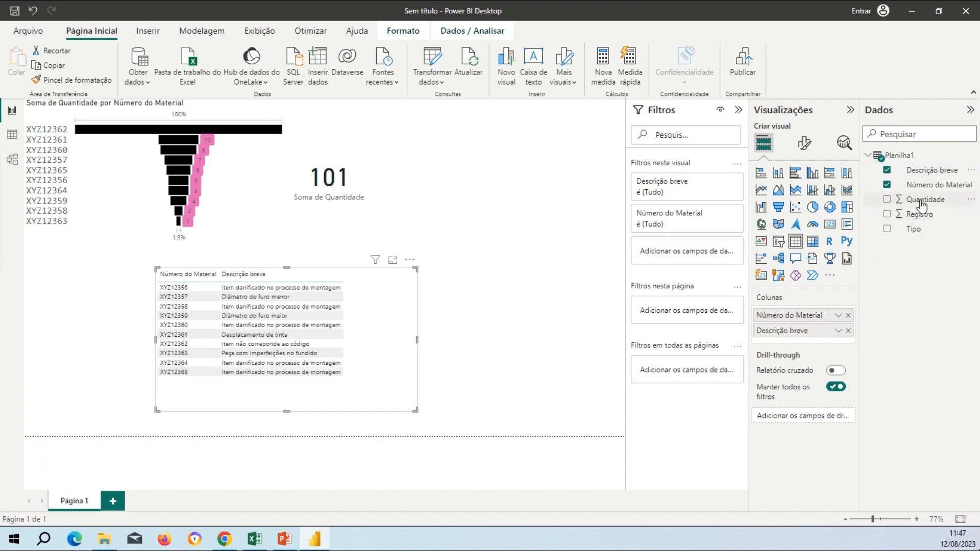
{"action": "left_click_drag", "start_coordinate": [921, 205], "coordinate": [816, 335]}
{"action": "left_click_drag", "start_coordinate": [913, 214], "coordinate": [798, 353]}
{"action": "left_click_drag", "start_coordinate": [913, 228], "coordinate": [807, 370]}
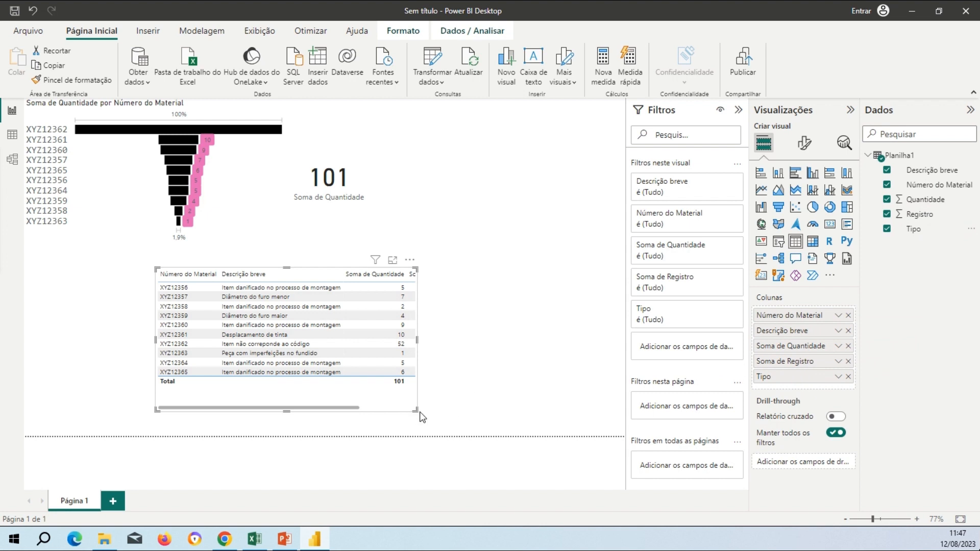
Step: Widen the table to fit all its columns and move it down to the page's lower edge
{"action": "left_click_drag", "start_coordinate": [420, 413], "coordinate": [508, 390]}
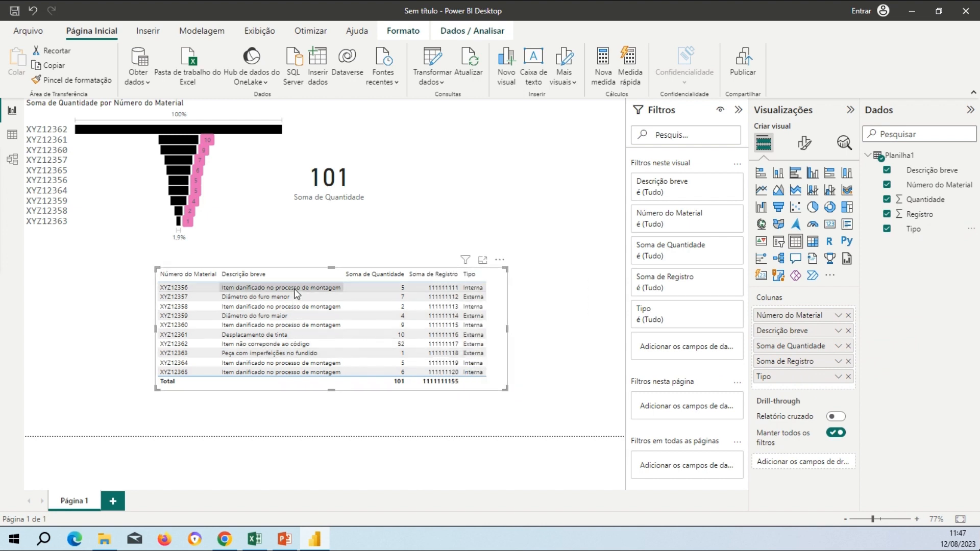
{"action": "left_click", "coordinate": [317, 326]}
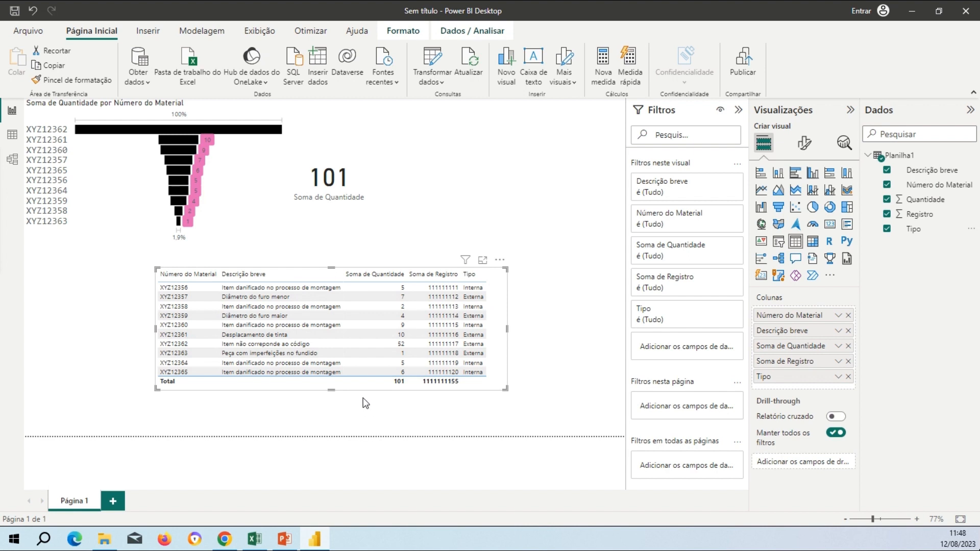
{"action": "left_click", "coordinate": [508, 194]}
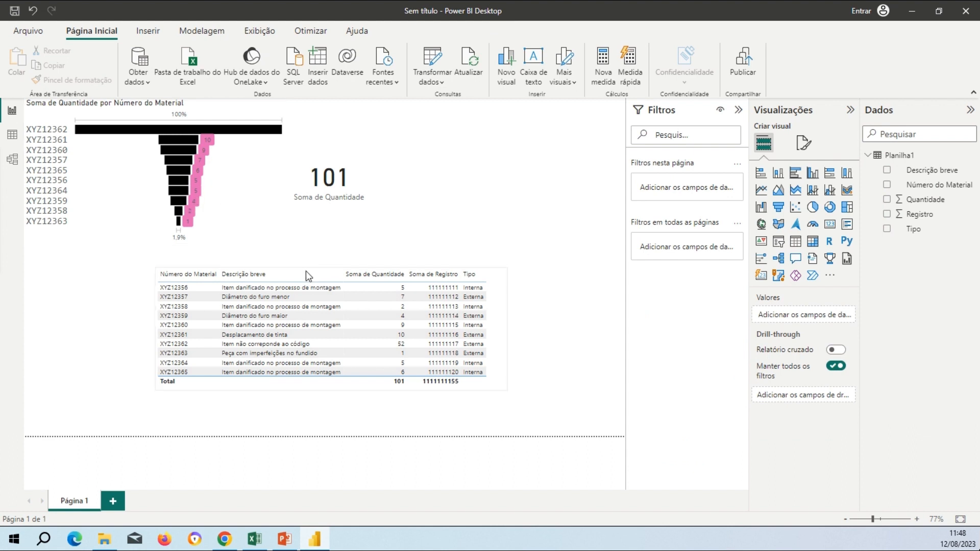
{"action": "left_click_drag", "start_coordinate": [333, 284], "coordinate": [295, 329]}
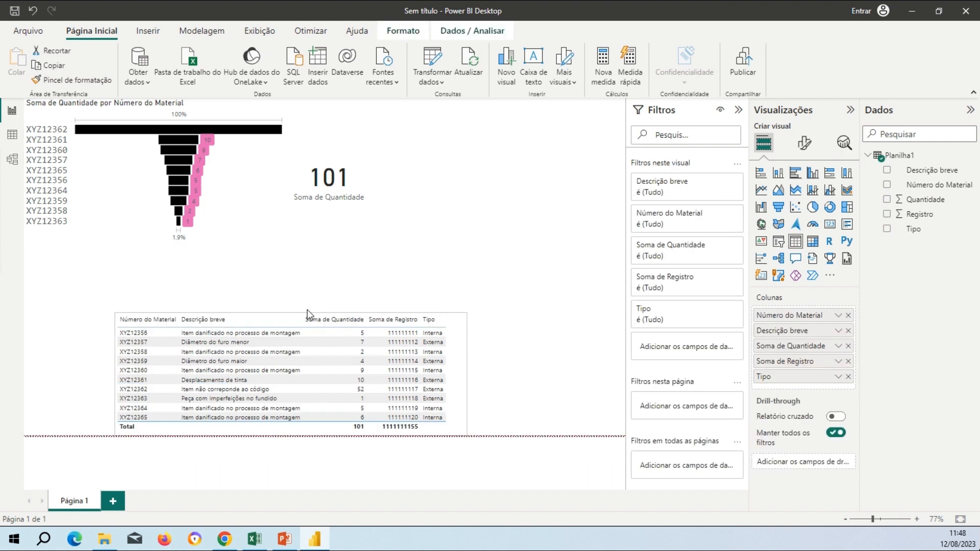
{"action": "left_click", "coordinate": [307, 272]}
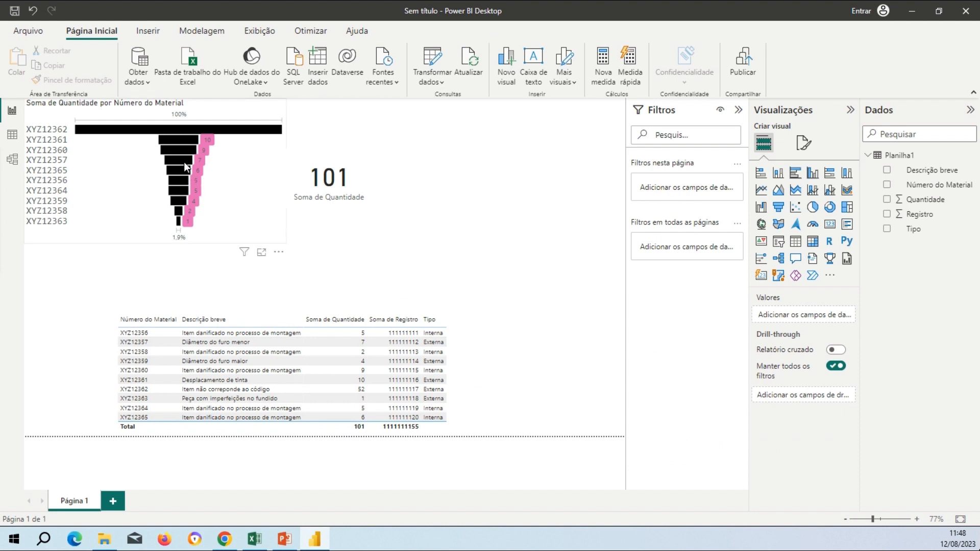
Step: Filter the page by material XYZ12357 from its bar in the funnel chart, check the card and table, and clear the filter
{"action": "mouse_move", "coordinate": [181, 160]}
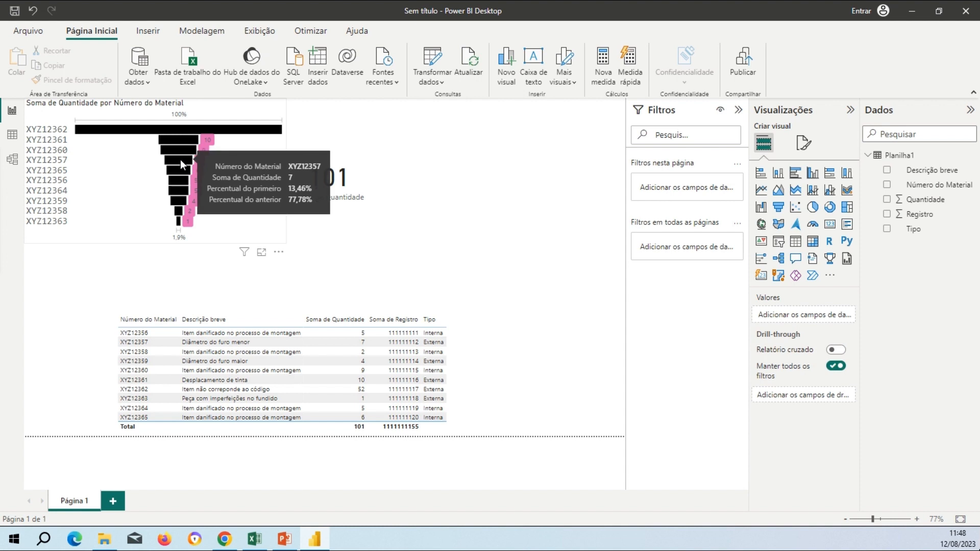
{"action": "left_click", "coordinate": [180, 160]}
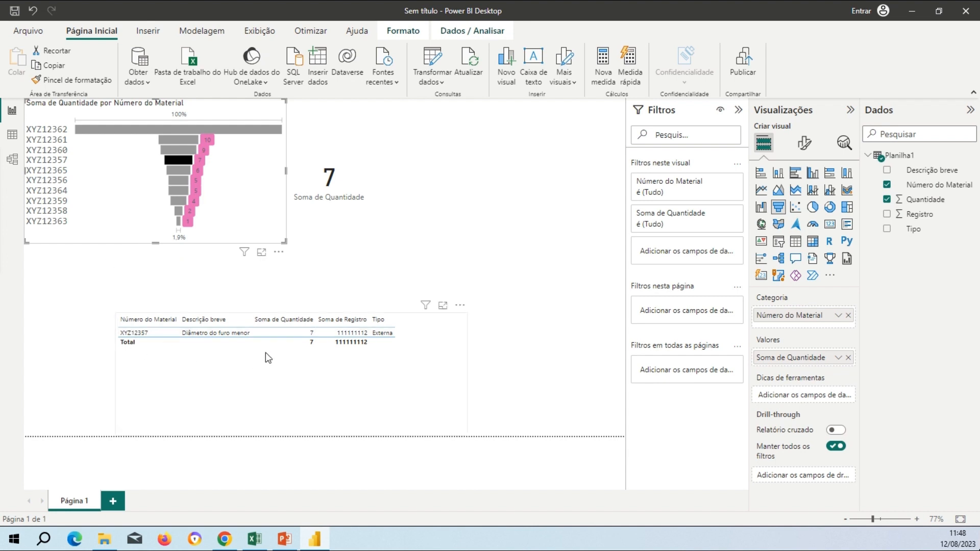
{"action": "left_click", "coordinate": [221, 324]}
{"action": "left_click", "coordinate": [182, 161]}
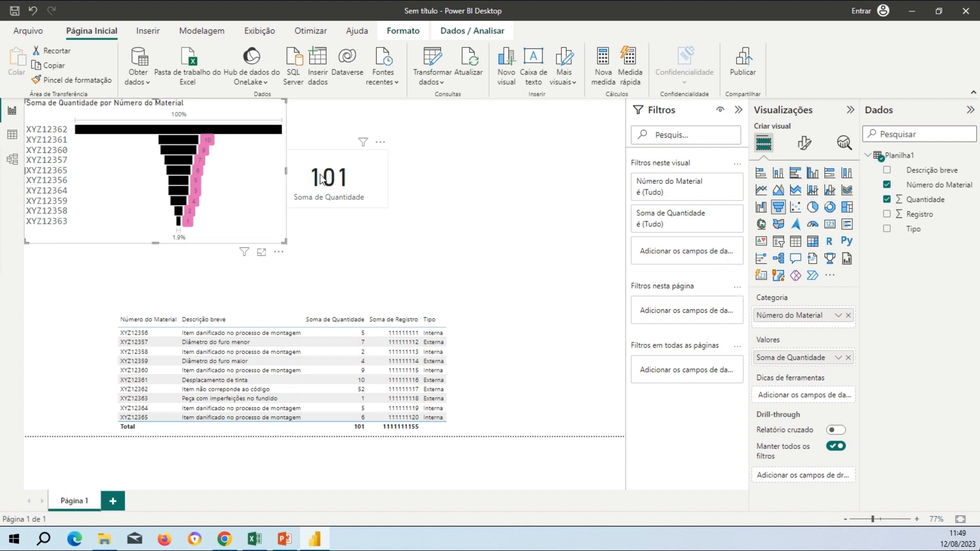
Step: Move the funnel chart slightly down from the page's upper edge and deselect it
{"action": "left_click_drag", "start_coordinate": [262, 204], "coordinate": [268, 226]}
{"action": "left_click", "coordinate": [399, 260]}
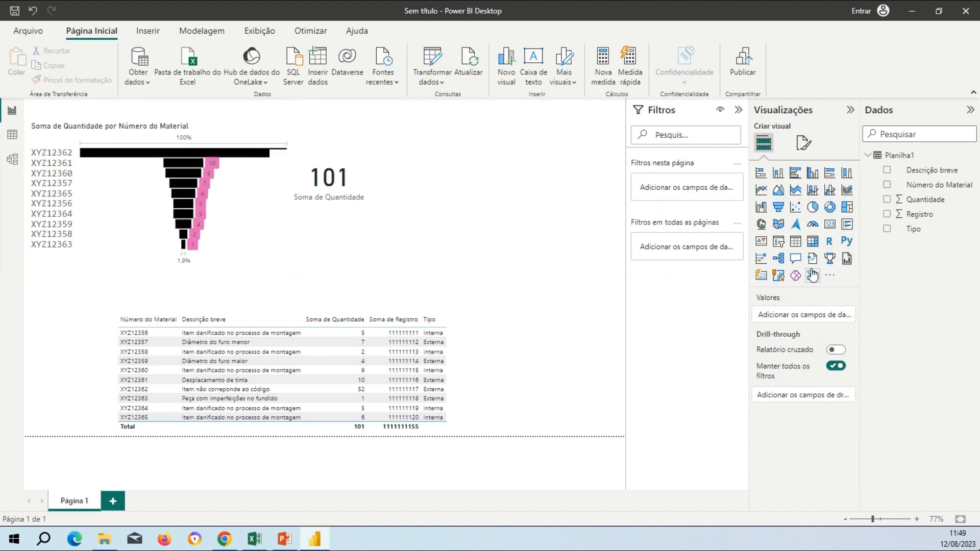
Step: Add a slicer on Número do Material to the right of the Quantidade card, enlarged to fit the space above the table
{"action": "left_click", "coordinate": [779, 242]}
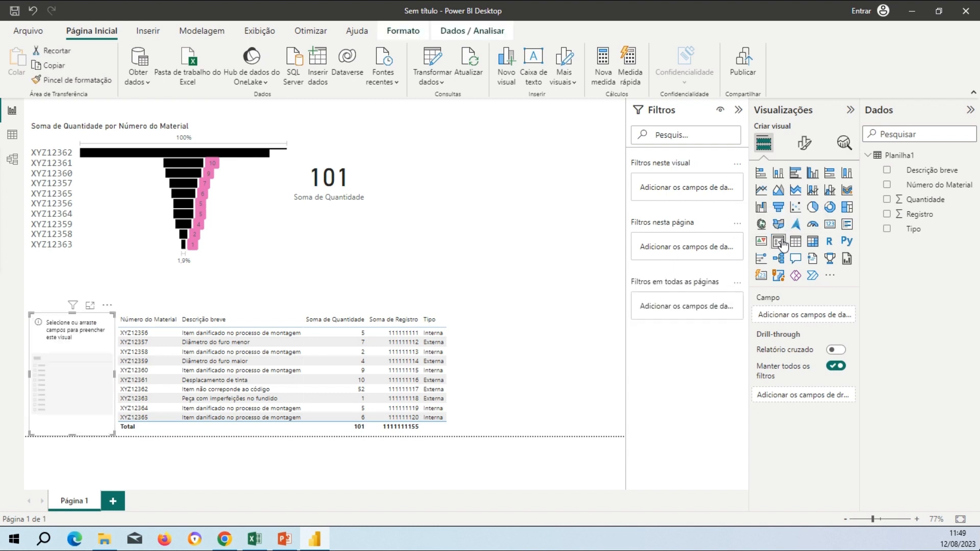
{"action": "left_click_drag", "start_coordinate": [65, 323], "coordinate": [476, 159]}
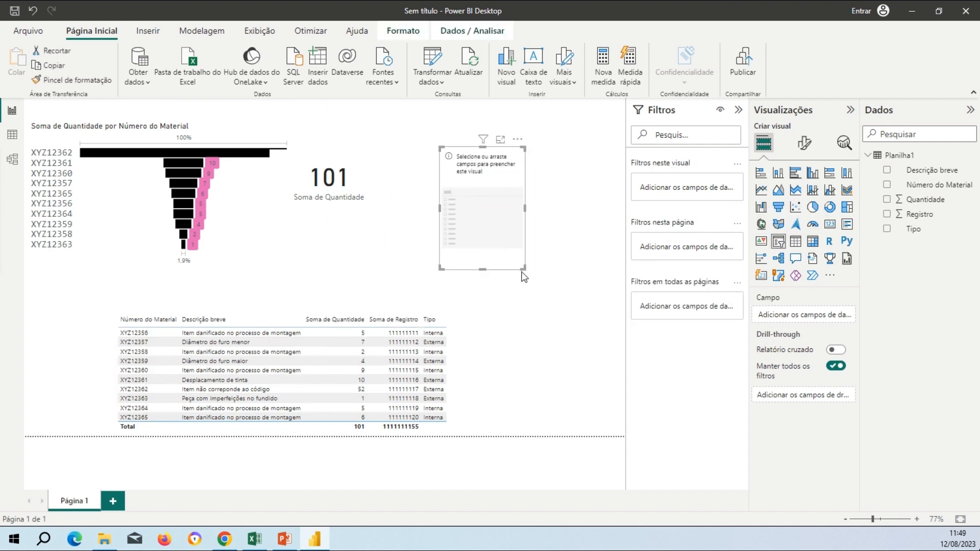
{"action": "left_click_drag", "start_coordinate": [526, 270], "coordinate": [590, 286]}
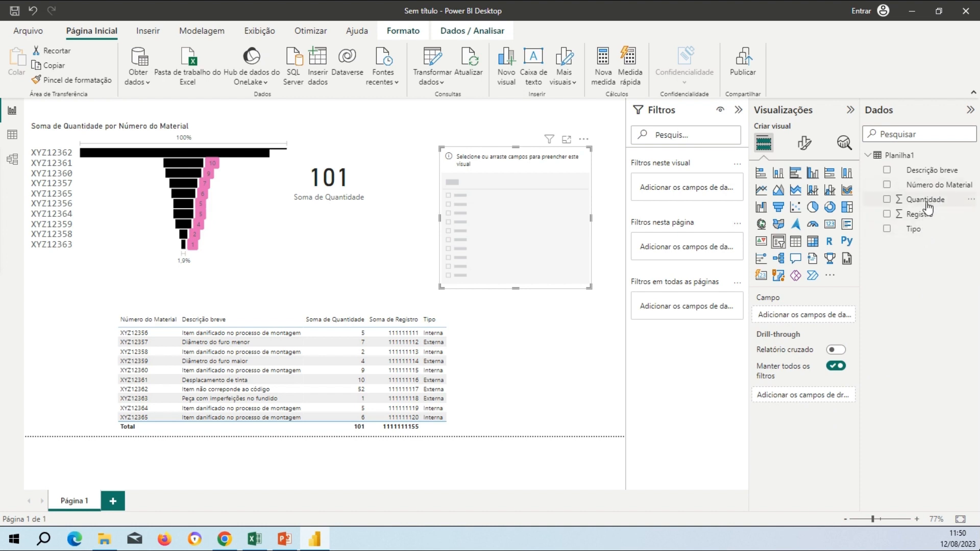
{"action": "left_click_drag", "start_coordinate": [919, 186], "coordinate": [811, 311]}
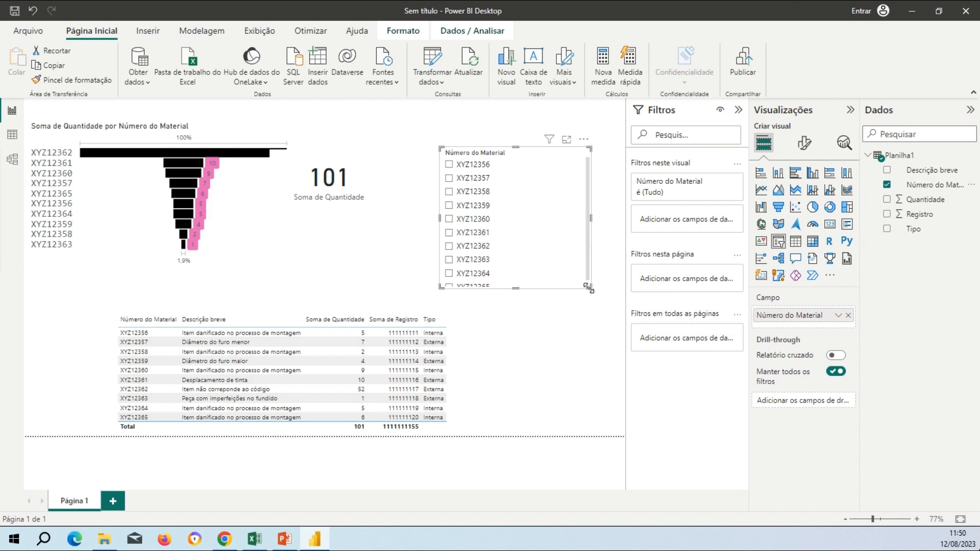
{"action": "left_click_drag", "start_coordinate": [589, 289], "coordinate": [590, 262]}
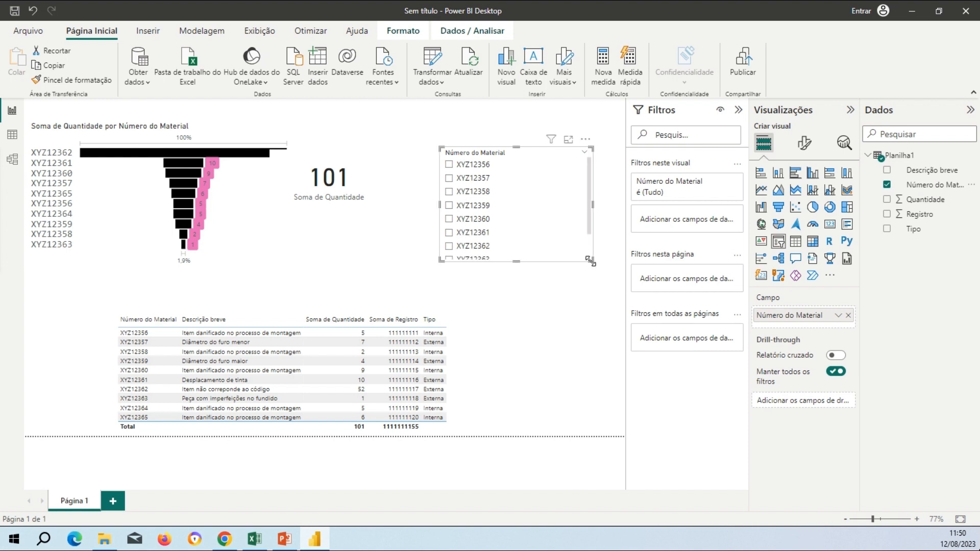
Step: Test the slicer with XYZ12356, XYZ12357 and XYZ12358 in turn, and clear the selection
{"action": "left_click", "coordinate": [483, 166]}
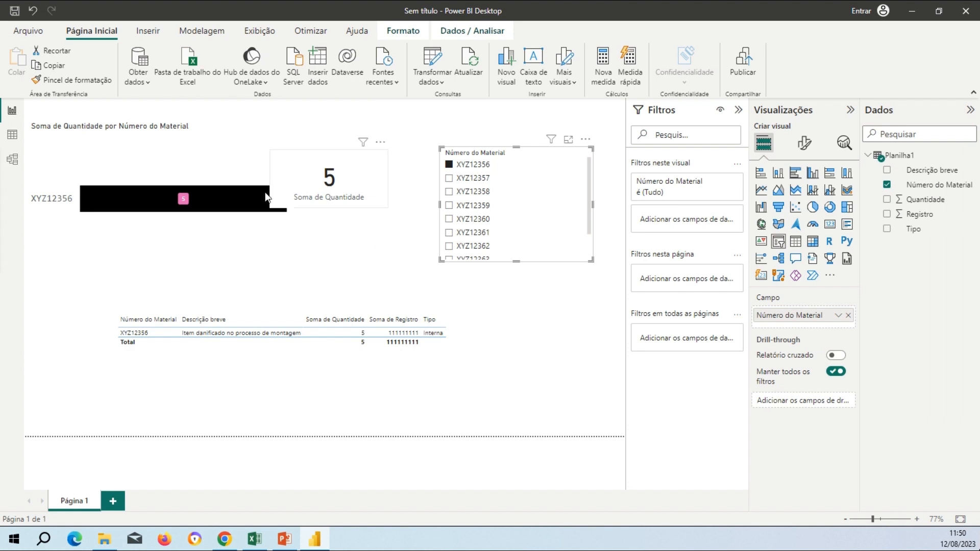
{"action": "left_click", "coordinate": [469, 177]}
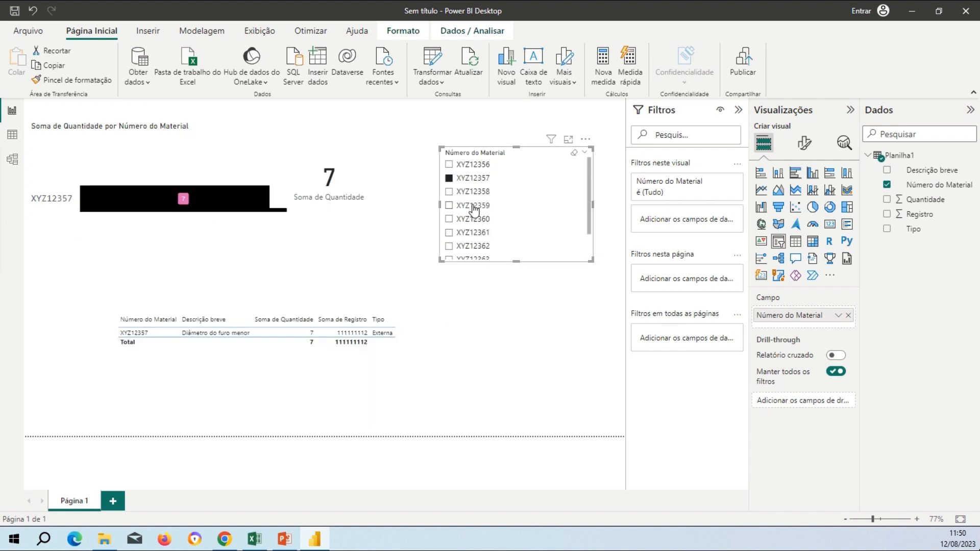
{"action": "left_click", "coordinate": [470, 193]}
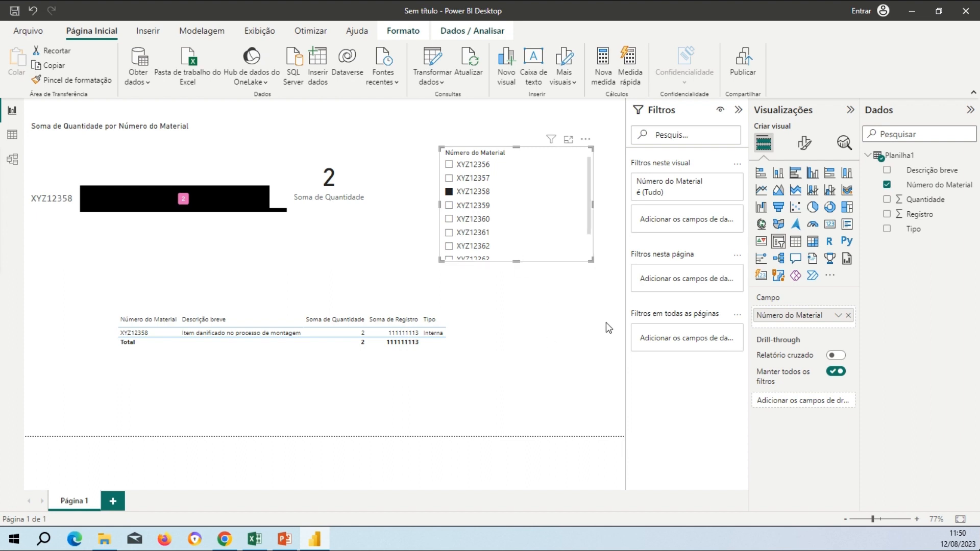
{"action": "left_click", "coordinate": [466, 193]}
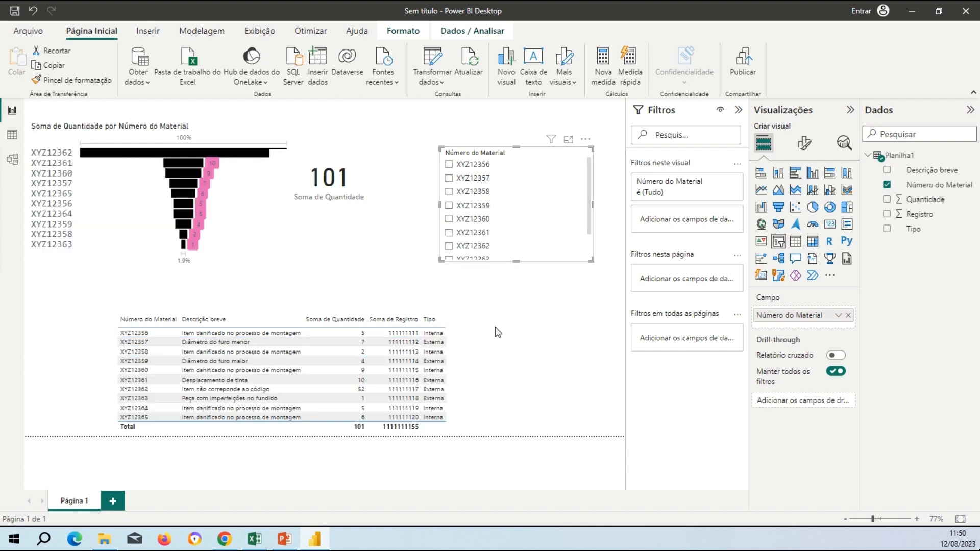